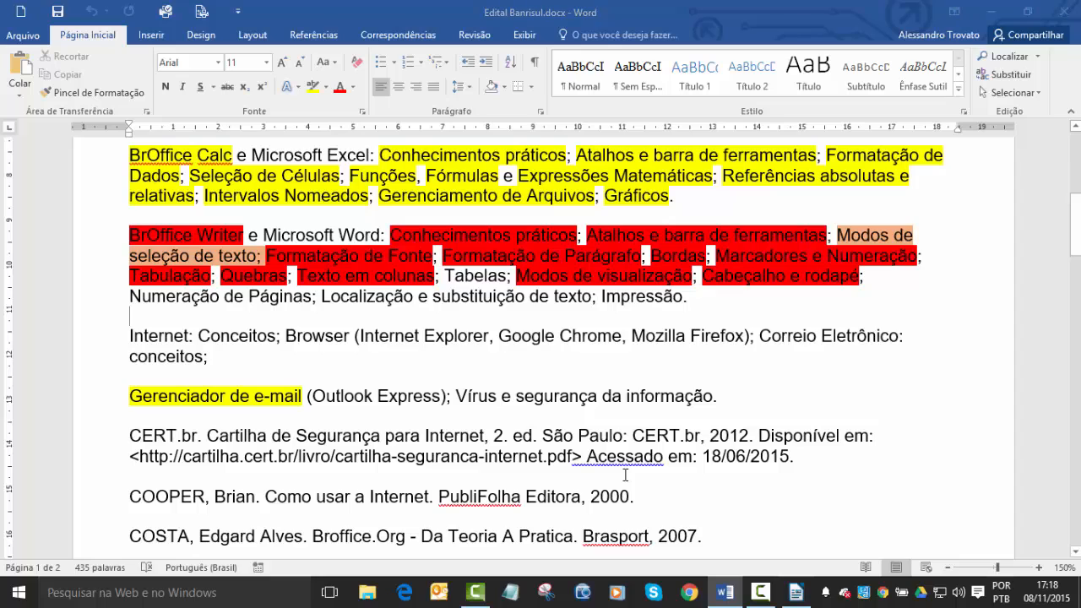
Generate sample text in a new blank document with the formula =RAND(10,12).
{"action": "type", "text": "=RAND"}
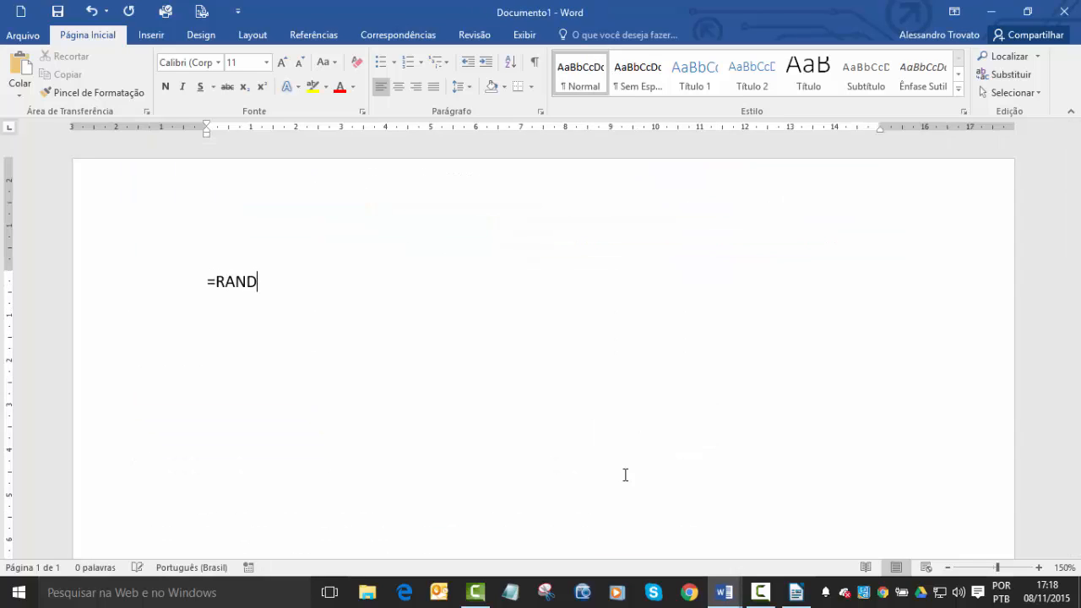
{"action": "type", "text": "(10,1"}
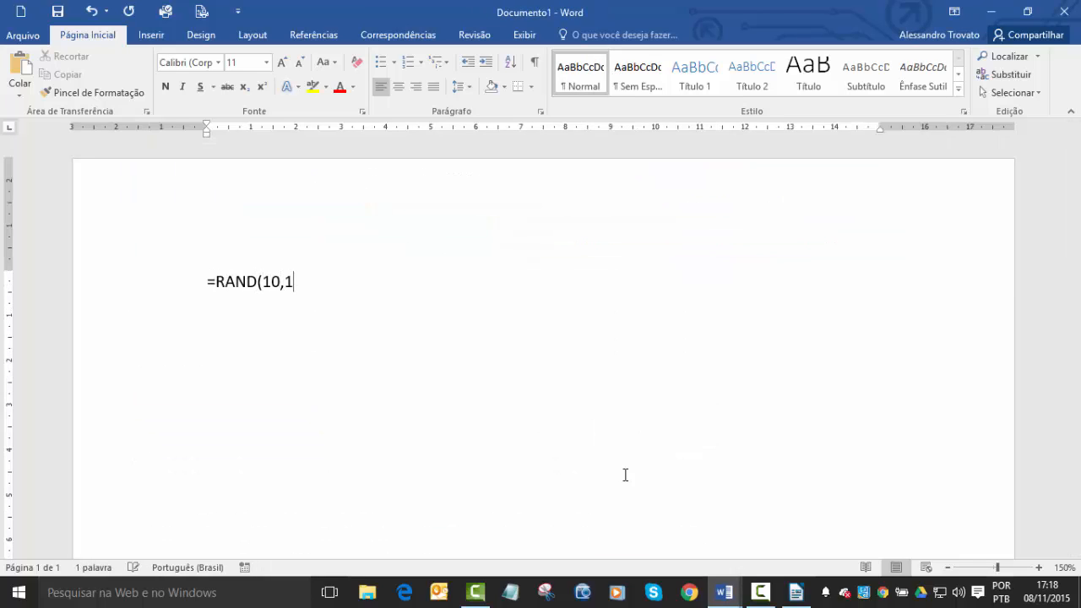
{"action": "type", "text": "2)"}
{"action": "key", "text": "shift+Home"}
{"action": "key", "text": "End"}
{"action": "key", "text": "Return"}
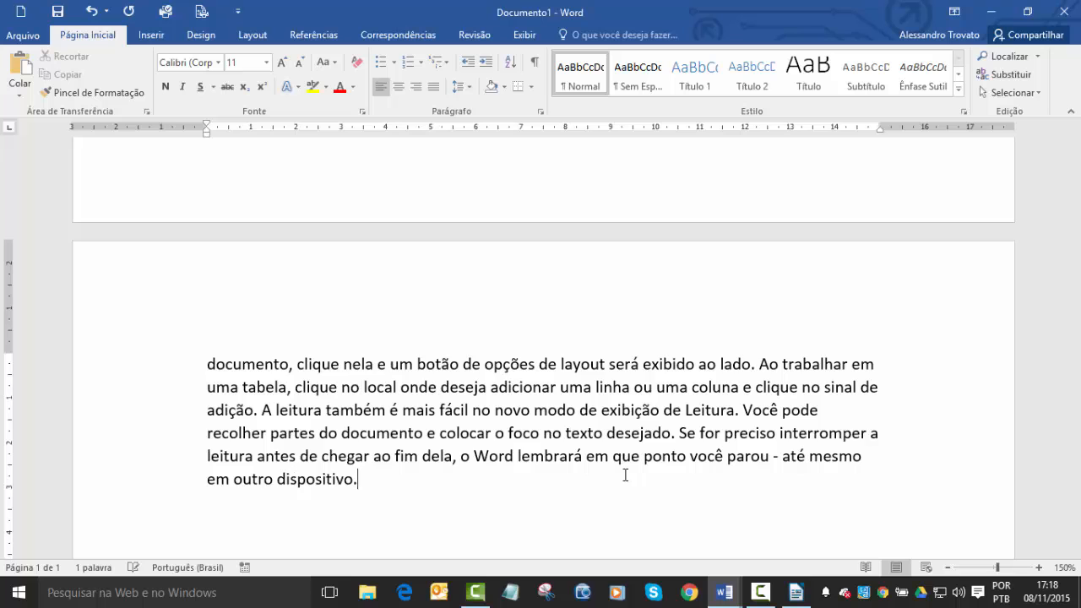
Copy all of the generated sample text and paste it into the blank document in LibreOffice Writer.
{"action": "key", "text": "ctrl+shift+Home"}
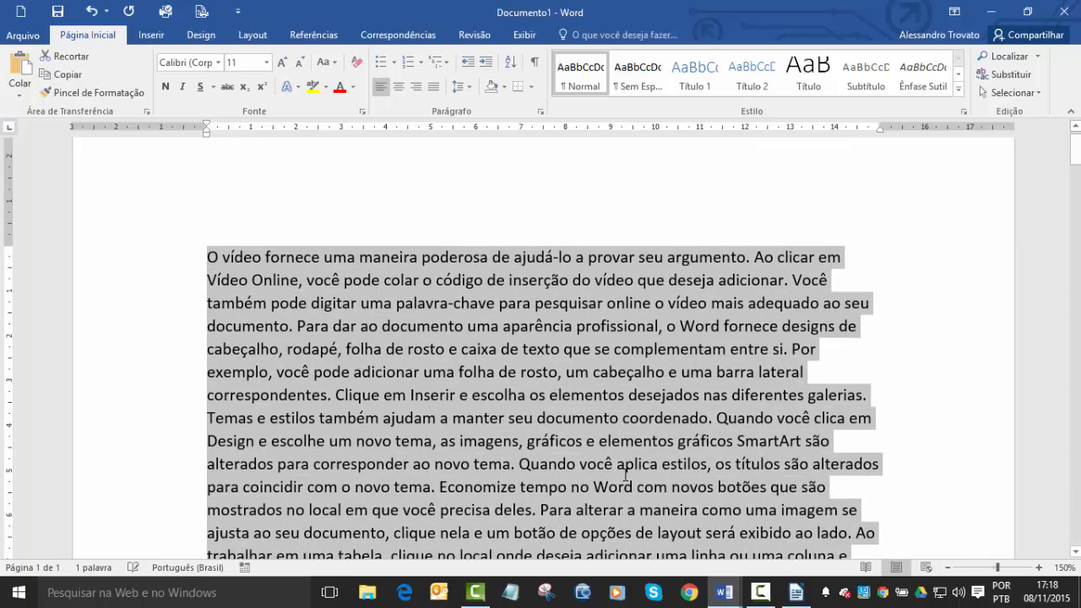
{"action": "key", "text": "alt+Tab"}
{"action": "key", "text": "alt+Tab"}
{"action": "key", "text": "Tab"}
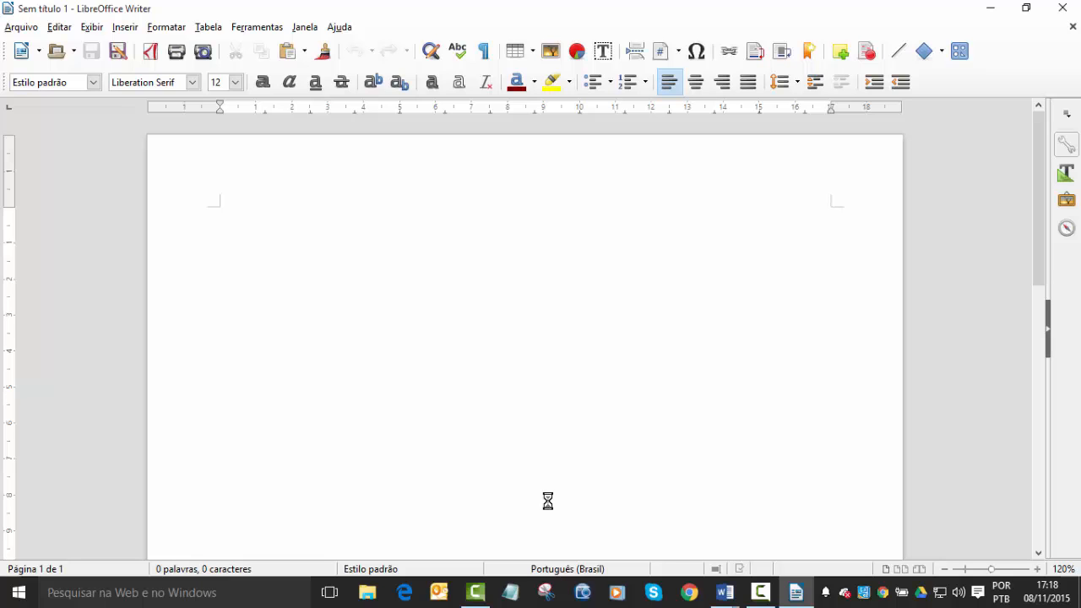
{"action": "key", "text": "ctrl+v"}
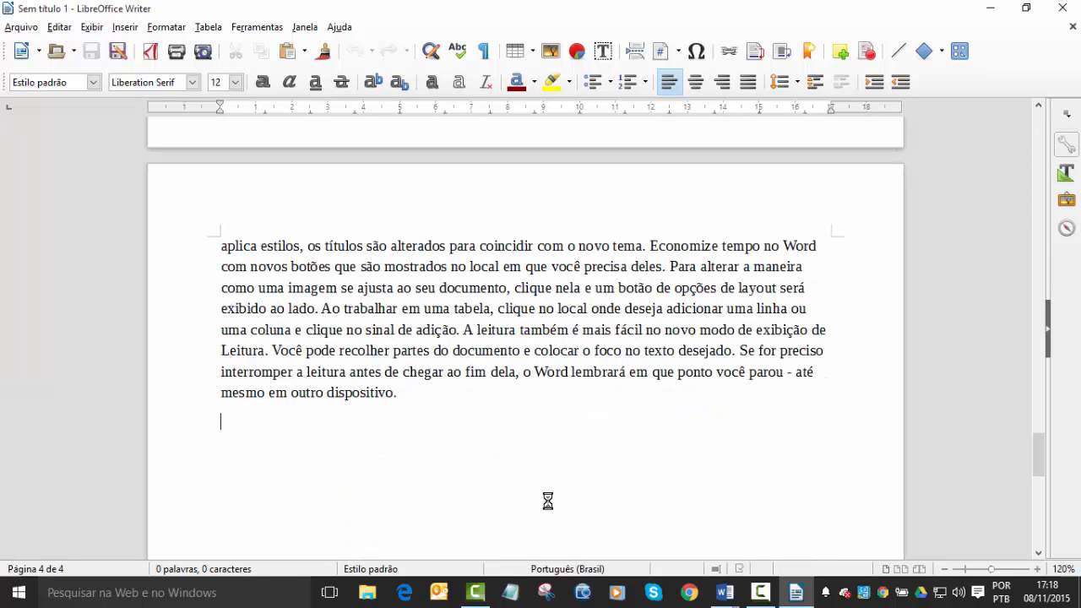
Add a footer to the pages that use the default page style (Estilo padrão).
{"action": "scroll", "coordinate": [852, 296], "scroll_direction": "up", "scroll_amount": 3}
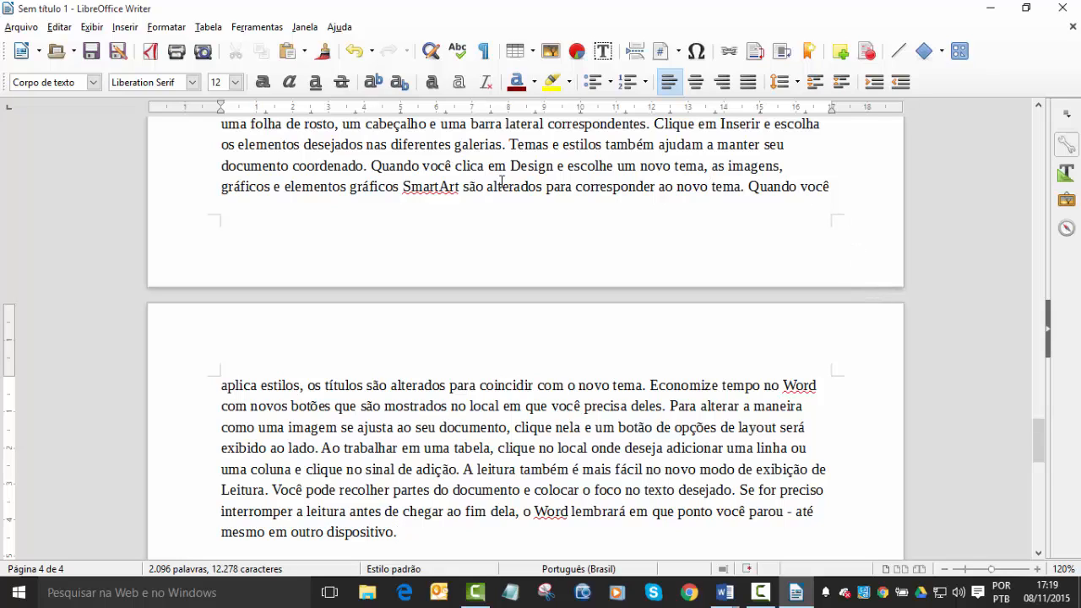
{"action": "left_click", "coordinate": [832, 227]}
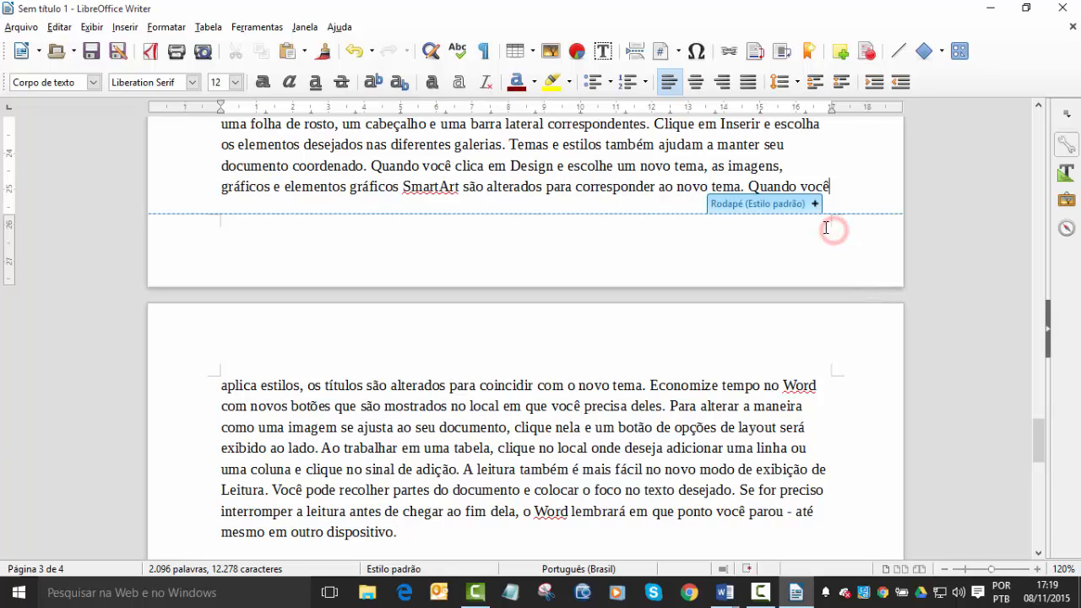
{"action": "left_click", "coordinate": [813, 205]}
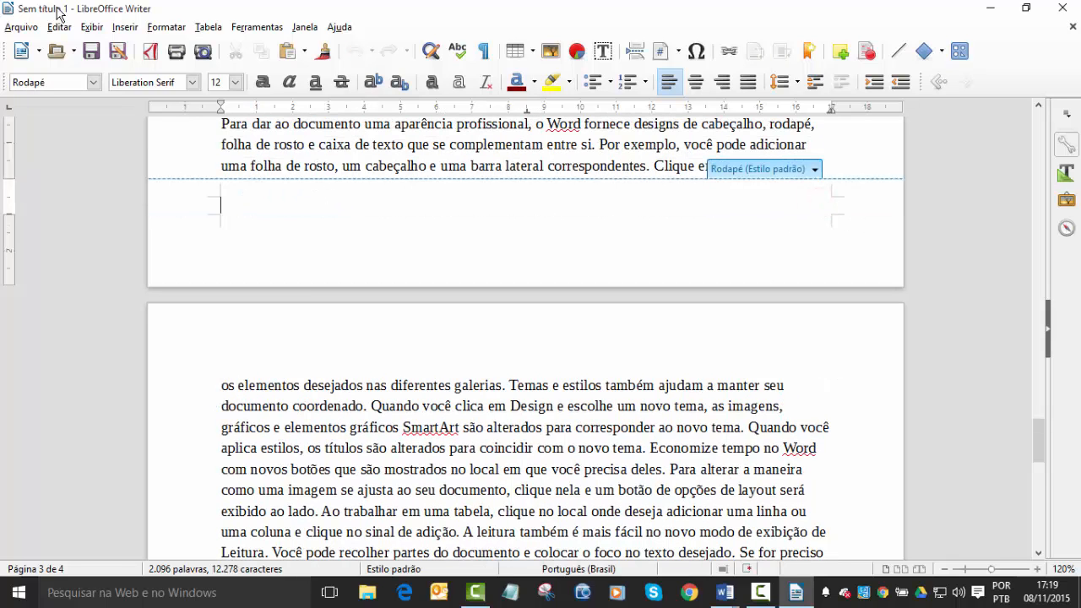
Insert the page number field (Número da página) into the new footer.
{"action": "left_click", "coordinate": [92, 26]}
{"action": "mouse_move", "coordinate": [123, 31]}
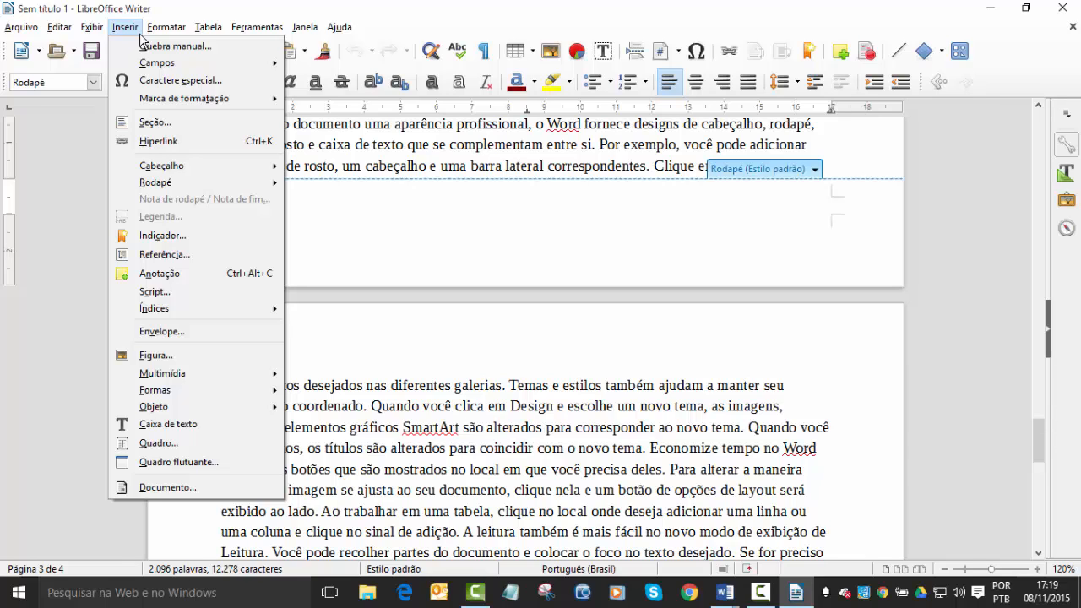
{"action": "mouse_move", "coordinate": [166, 38]}
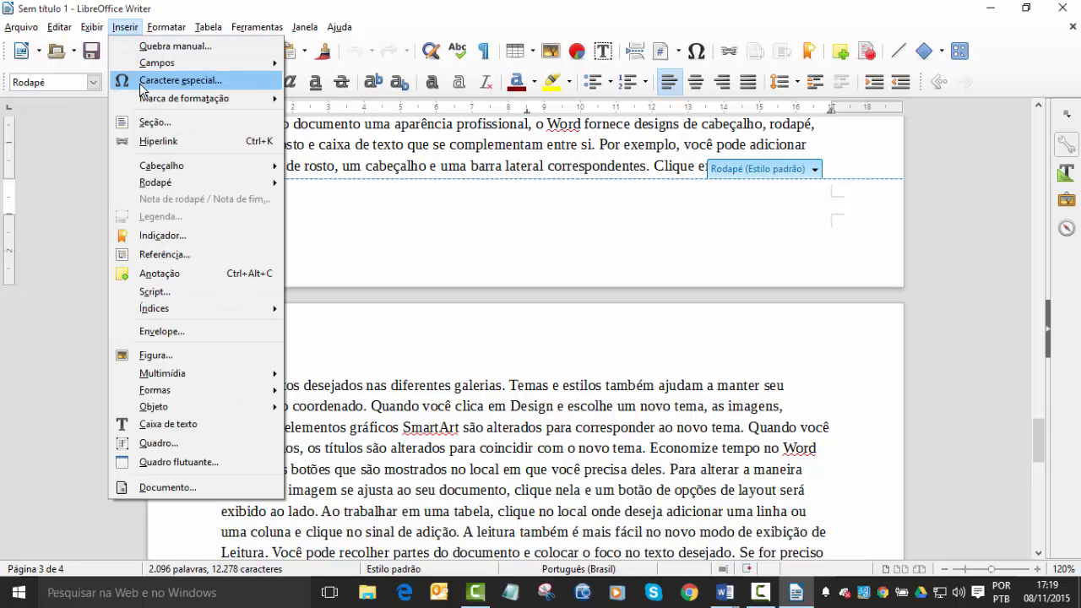
{"action": "mouse_move", "coordinate": [158, 68]}
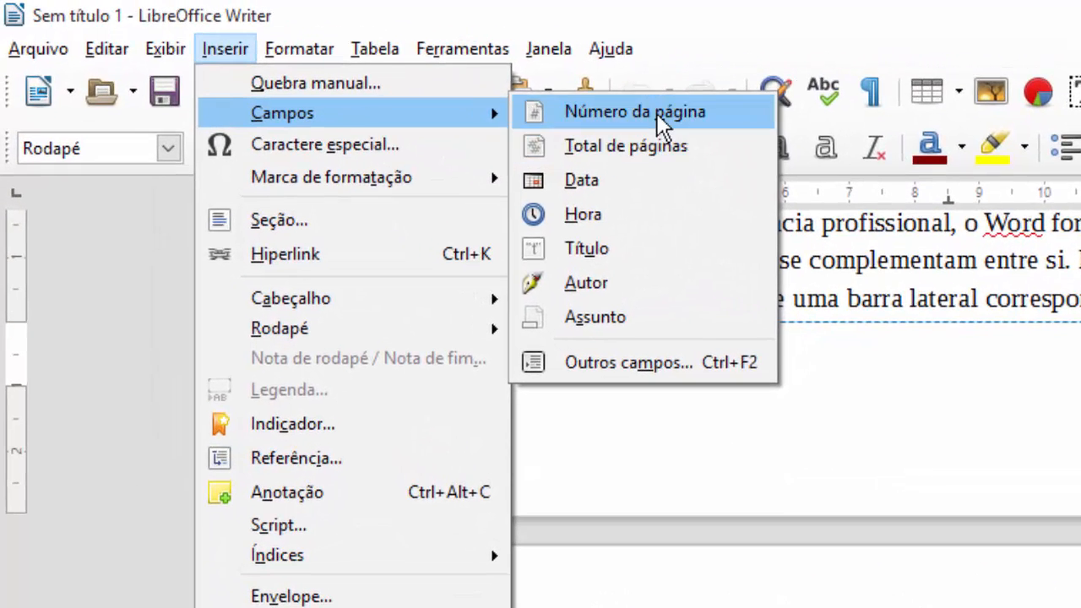
{"action": "left_click", "coordinate": [656, 112]}
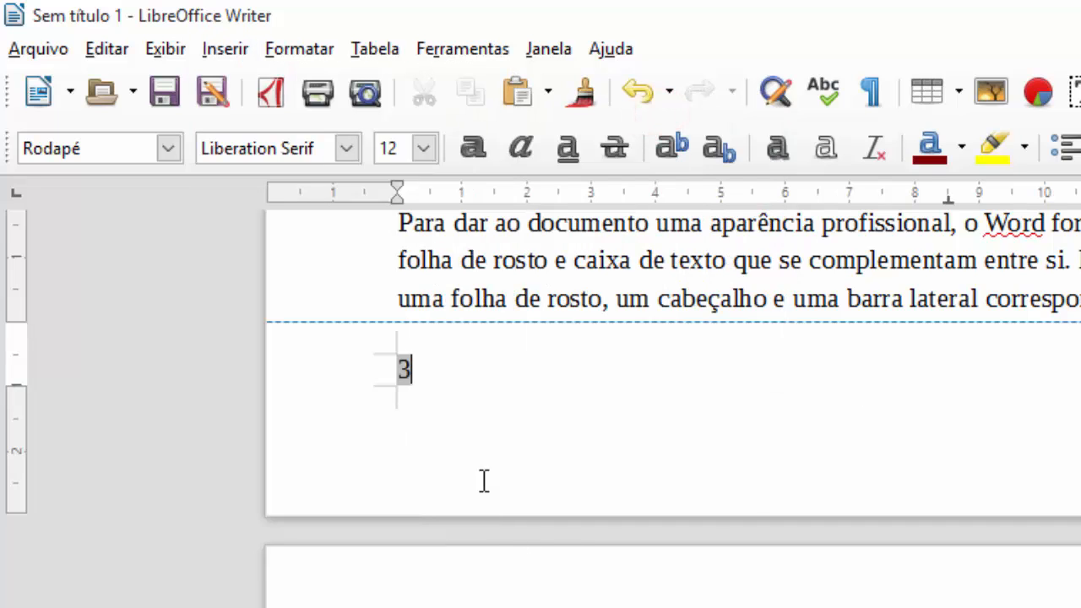
Try right alignment for the footer's page number, set it to centred, and return to the body text.
{"action": "left_click_drag", "start_coordinate": [415, 369], "coordinate": [398, 369]}
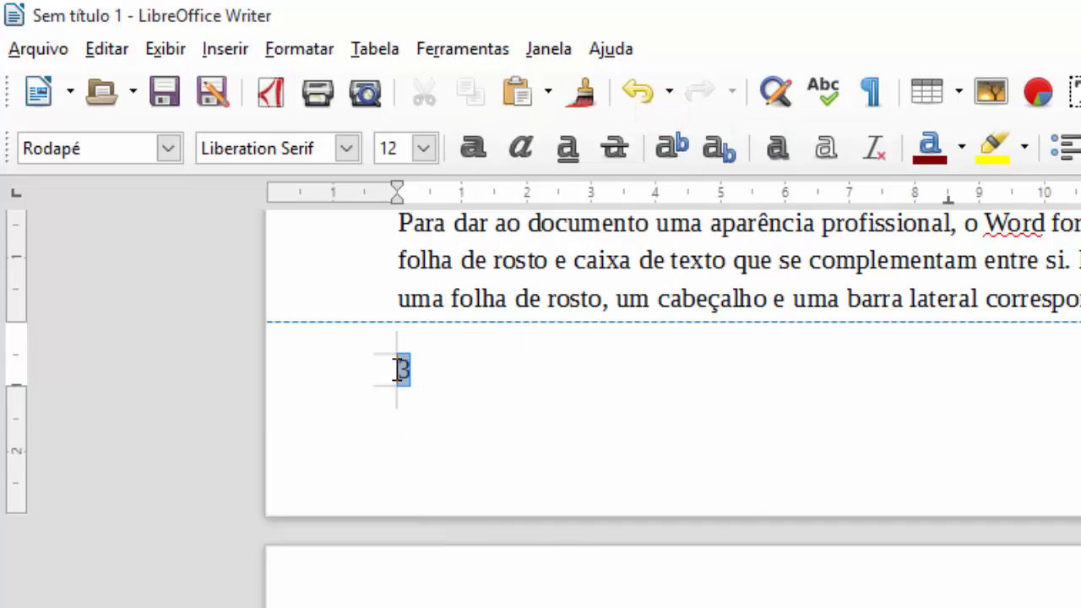
{"action": "left_click", "coordinate": [464, 368]}
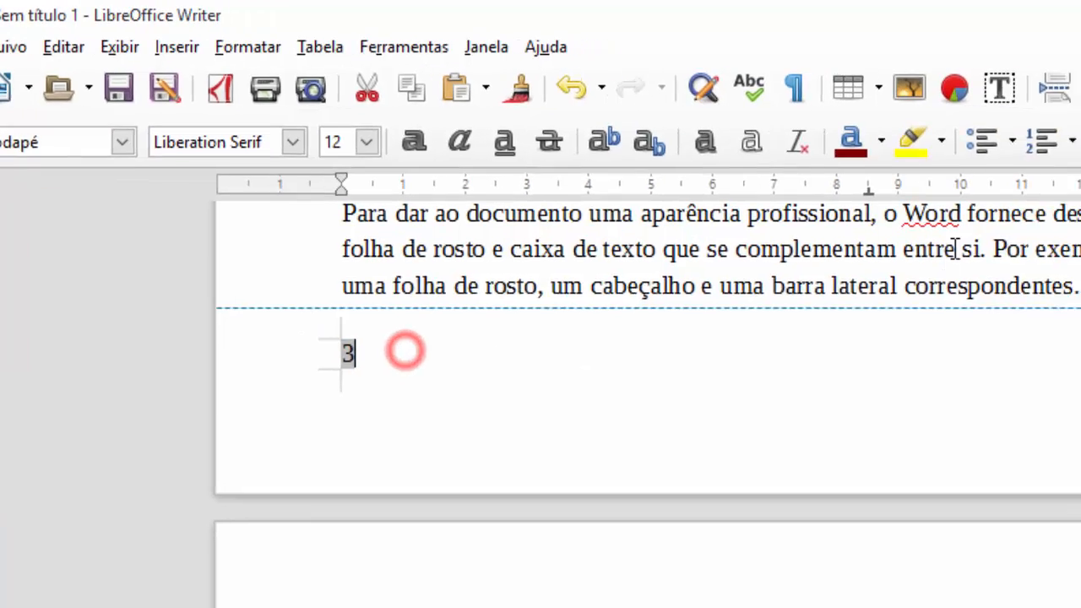
{"action": "left_click", "coordinate": [968, 127]}
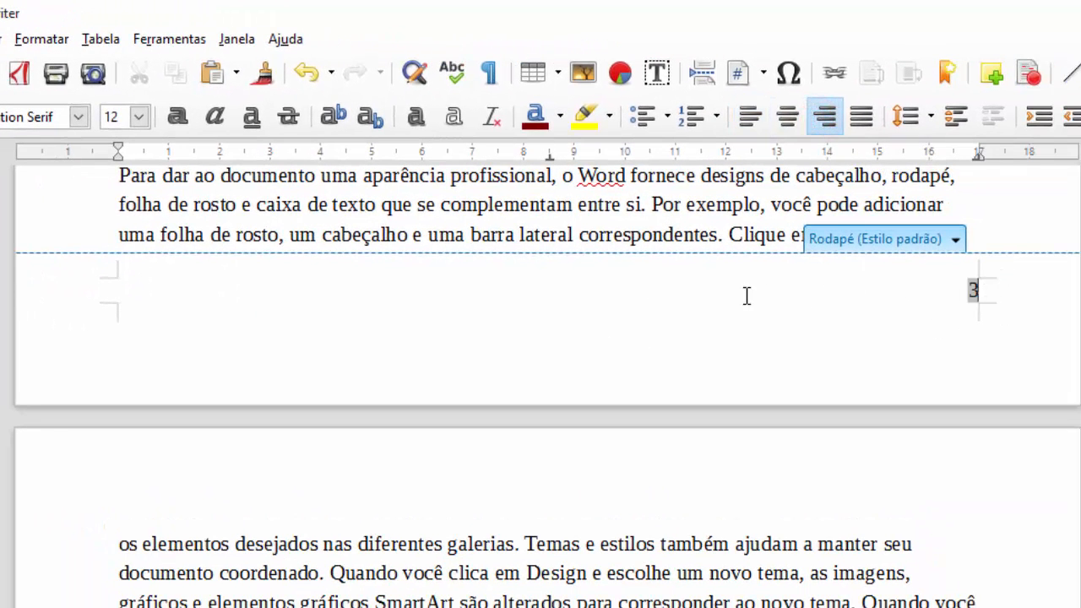
{"action": "left_click", "coordinate": [785, 120]}
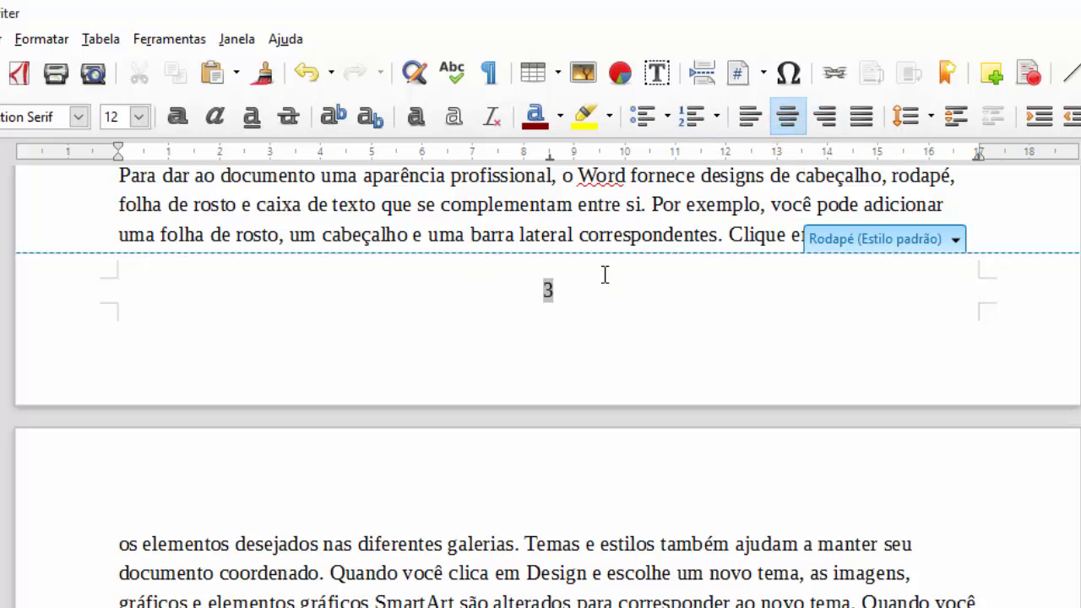
{"action": "left_click", "coordinate": [605, 236]}
Place the cursor directly before the page number in the footer of page 2.
{"action": "scroll", "coordinate": [582, 319], "scroll_direction": "down", "scroll_amount": 5}
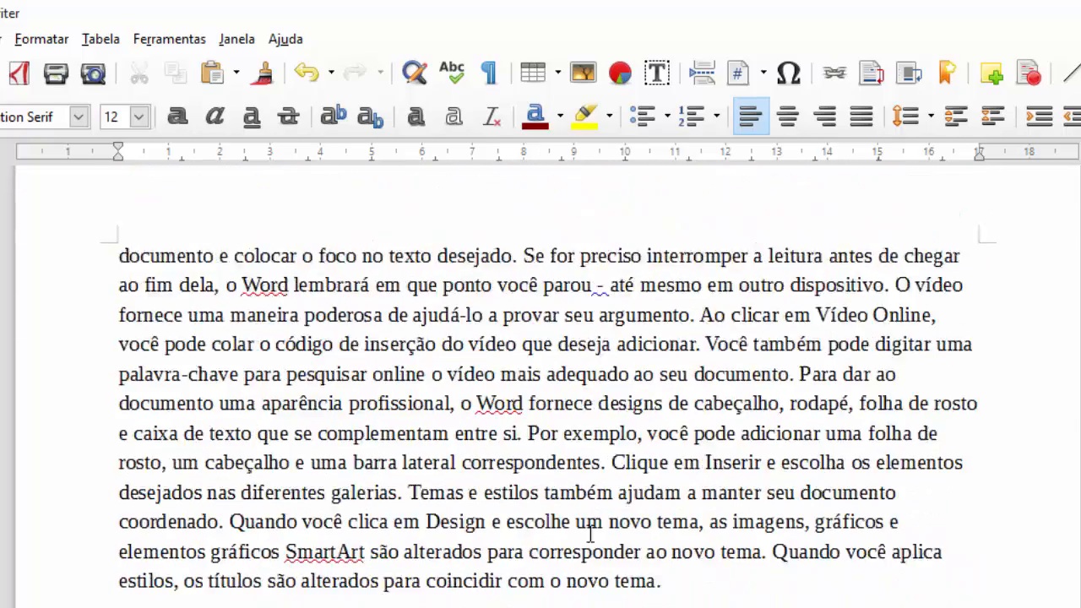
{"action": "scroll", "coordinate": [589, 528], "scroll_direction": "up", "scroll_amount": 10}
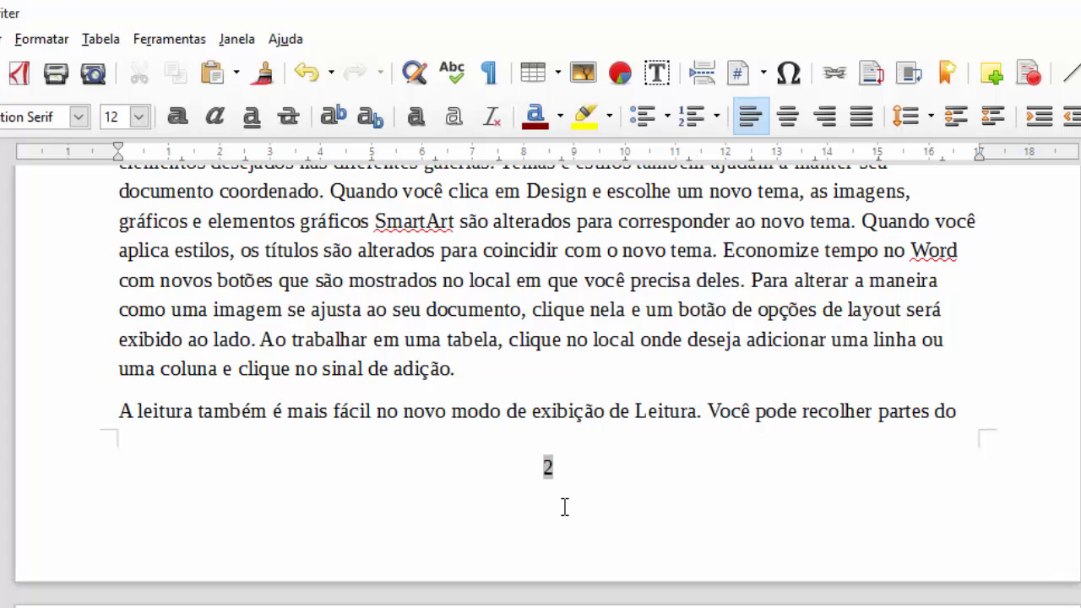
{"action": "left_click", "coordinate": [663, 460]}
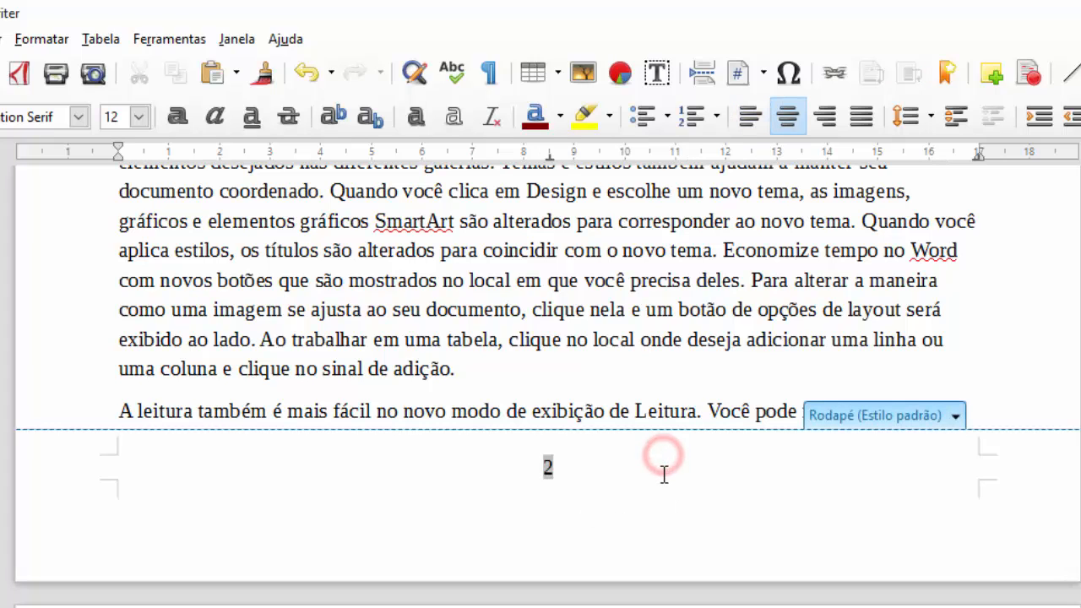
{"action": "key", "text": "Home"}
{"action": "type", "text": "`[AG"}
{"action": "key", "text": "BackSpace"}
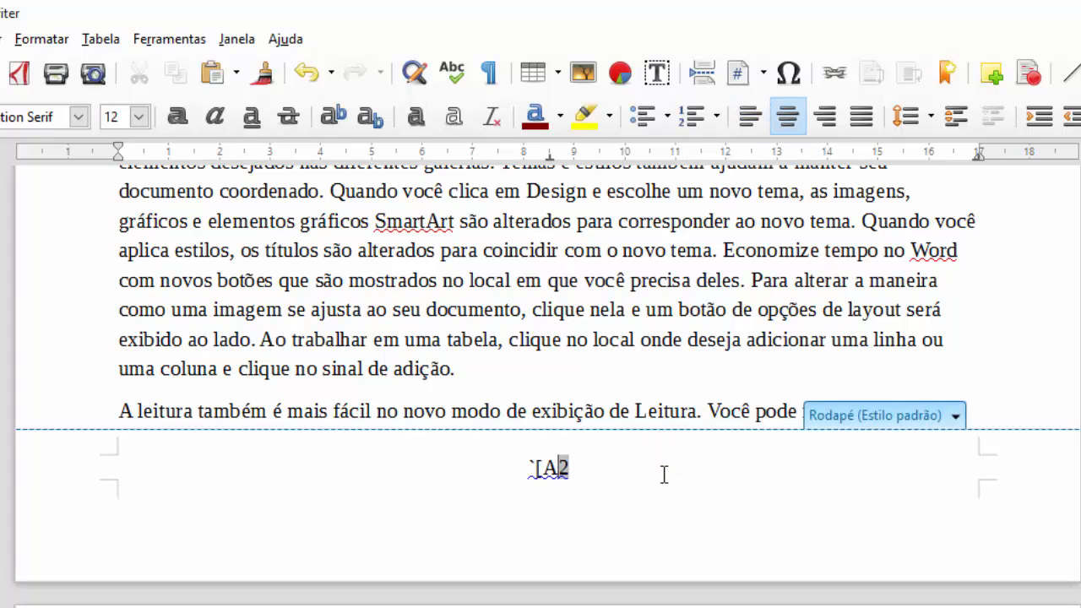
{"action": "key", "text": "BackSpace"}
{"action": "key", "text": "BackSpace"}
{"action": "key", "text": "BackSpace"}
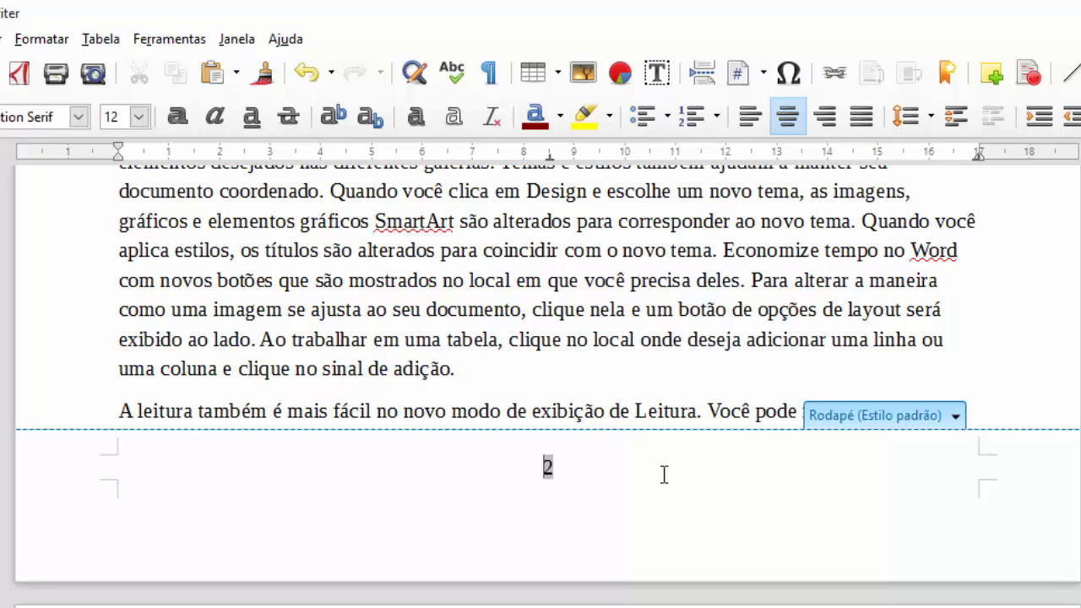
{"action": "type", "text": "pÁ"}
{"action": "key", "text": "BackSpace"}
{"action": "key", "text": "BackSpace"}
Write "Página " before the footer's page number and " de " after it, followed by the total pages field (Total de páginas).
{"action": "type", "text": "Página 2"}
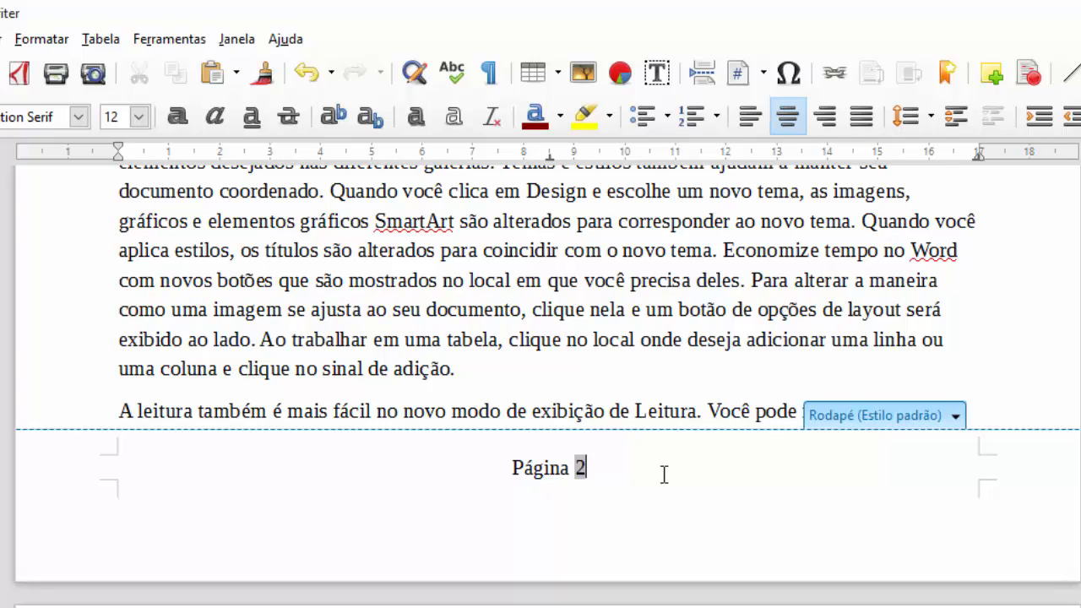
{"action": "type", "text": " de"}
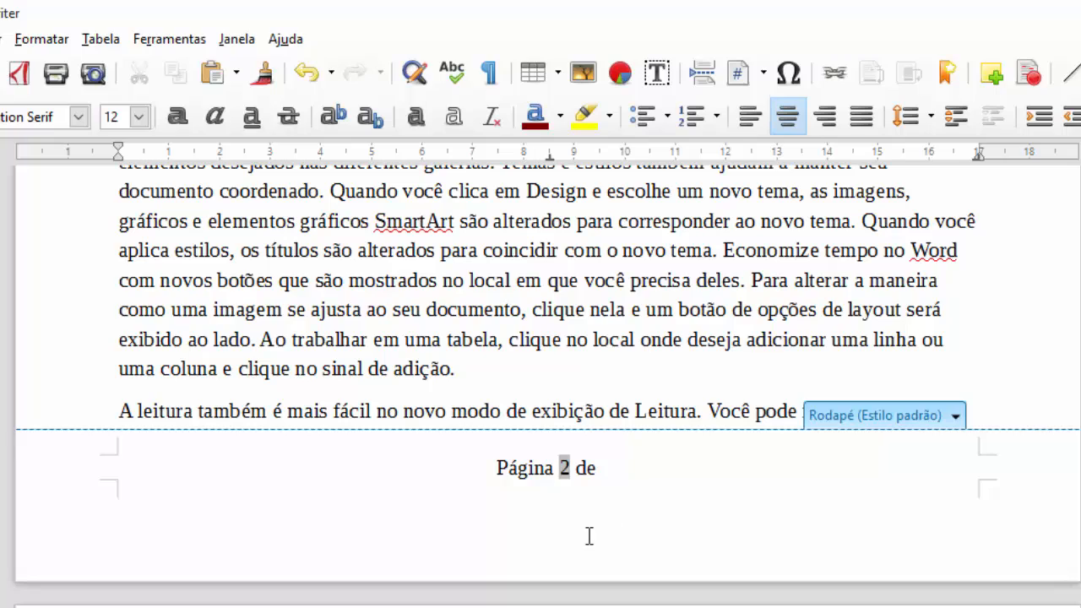
{"action": "left_click", "coordinate": [608, 469]}
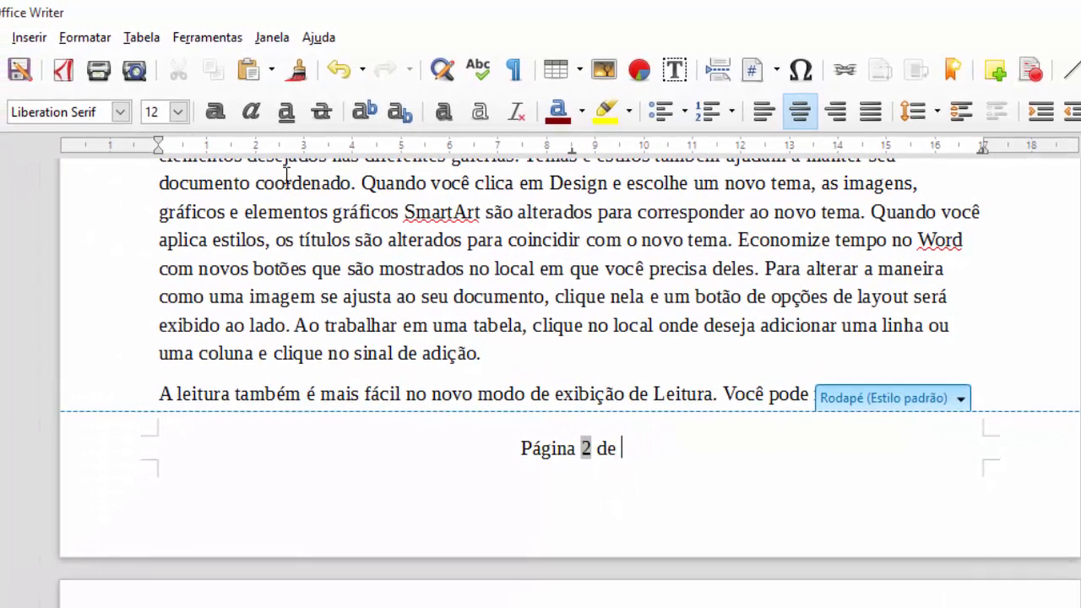
{"action": "left_click", "coordinate": [34, 42]}
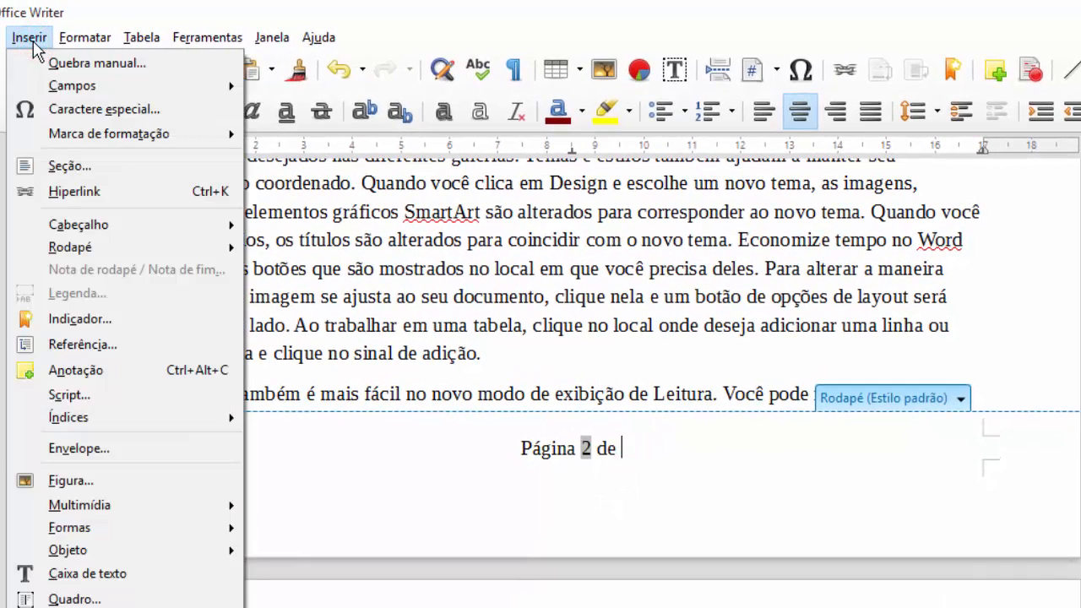
{"action": "mouse_move", "coordinate": [48, 81]}
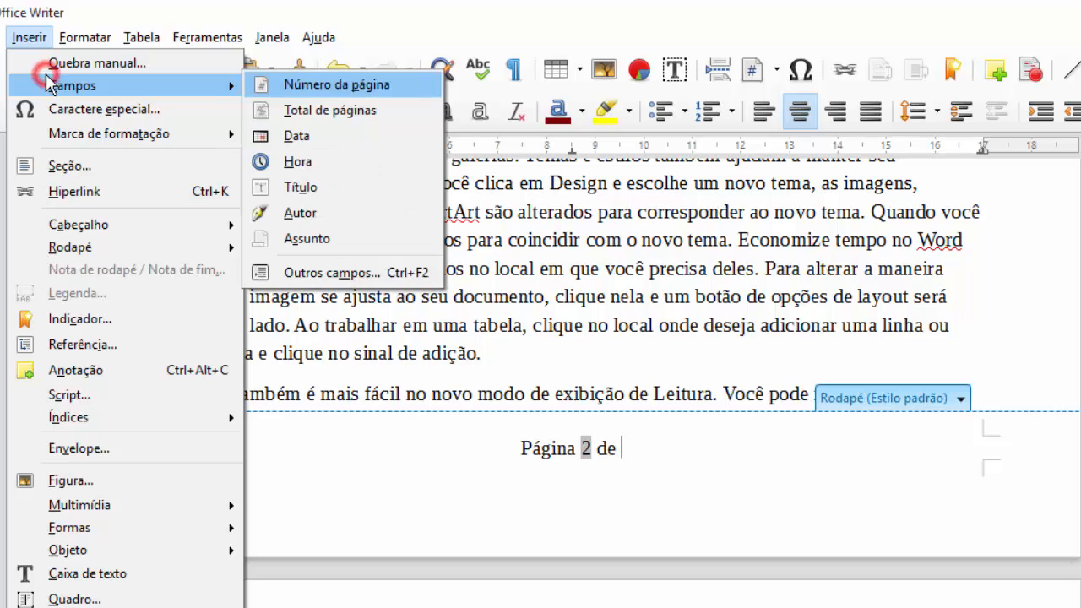
{"action": "left_click", "coordinate": [329, 112]}
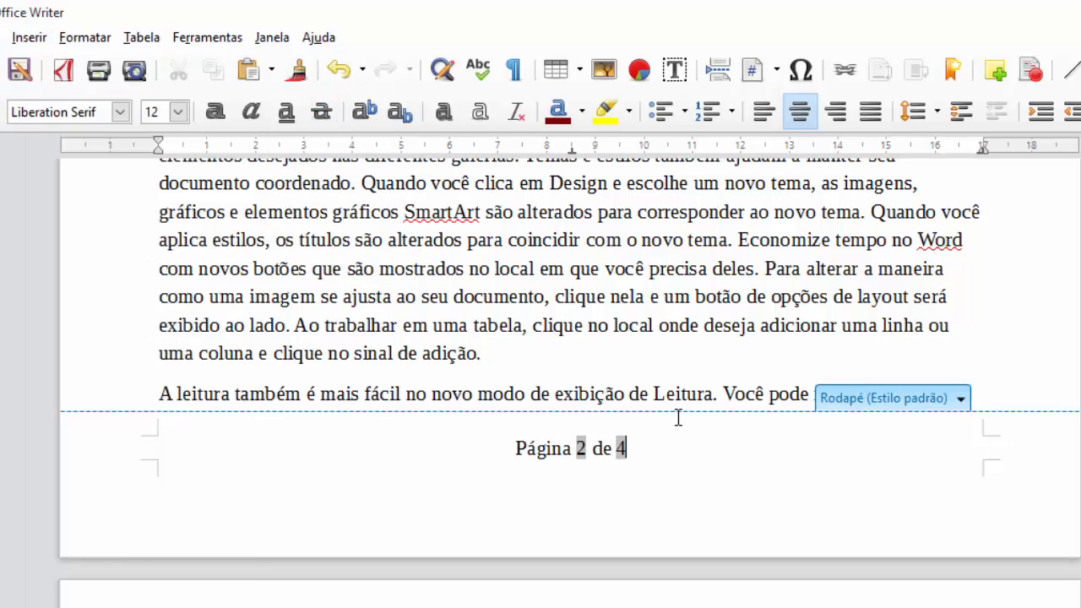
Insert five page breaks on the empty line at the end of the document's text.
{"action": "left_click", "coordinate": [721, 372]}
{"action": "scroll", "coordinate": [650, 431], "scroll_direction": "down", "scroll_amount": 15}
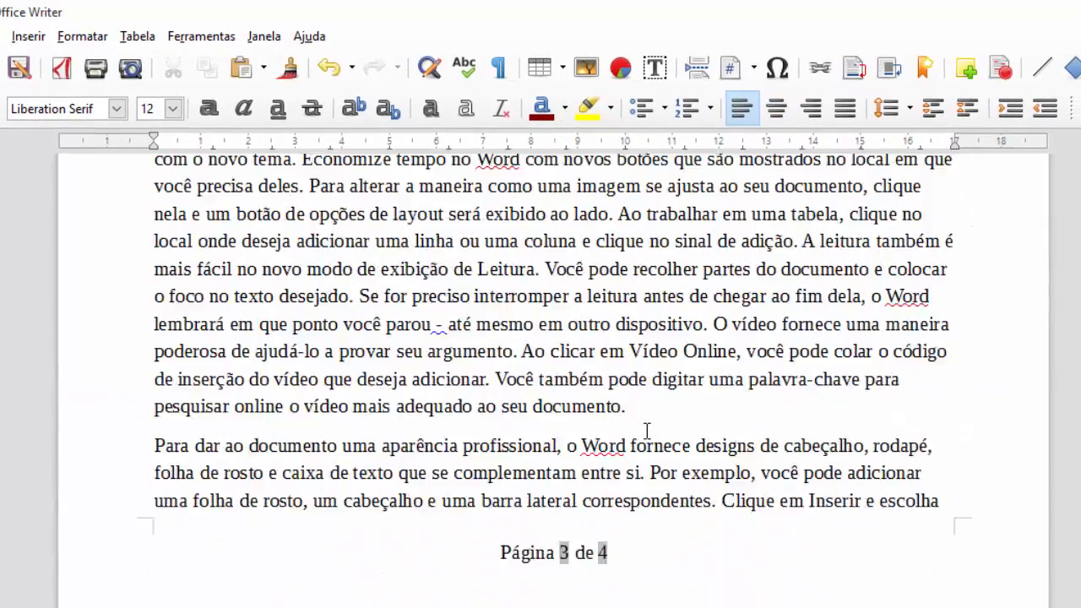
{"action": "scroll", "coordinate": [646, 431], "scroll_direction": "down", "scroll_amount": 5}
{"action": "left_click", "coordinate": [500, 287]}
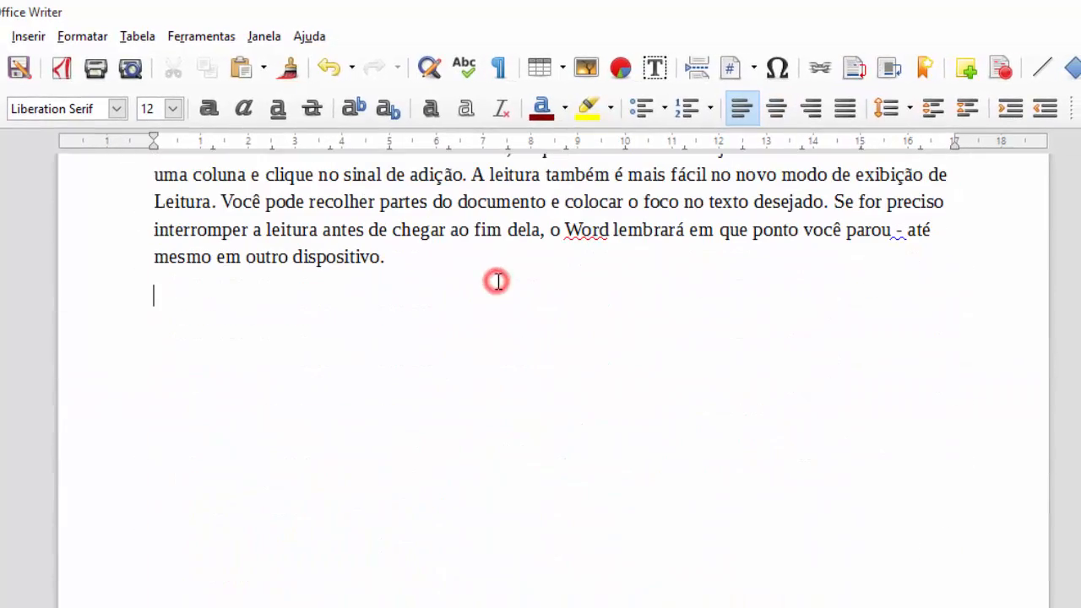
{"action": "key", "text": "ctrl+Return"}
{"action": "key", "text": "ctrl+Return"}
{"action": "key", "text": "ctrl+Return"}
{"action": "key", "text": "ctrl+Return"}
{"action": "key", "text": "ctrl+Return"}
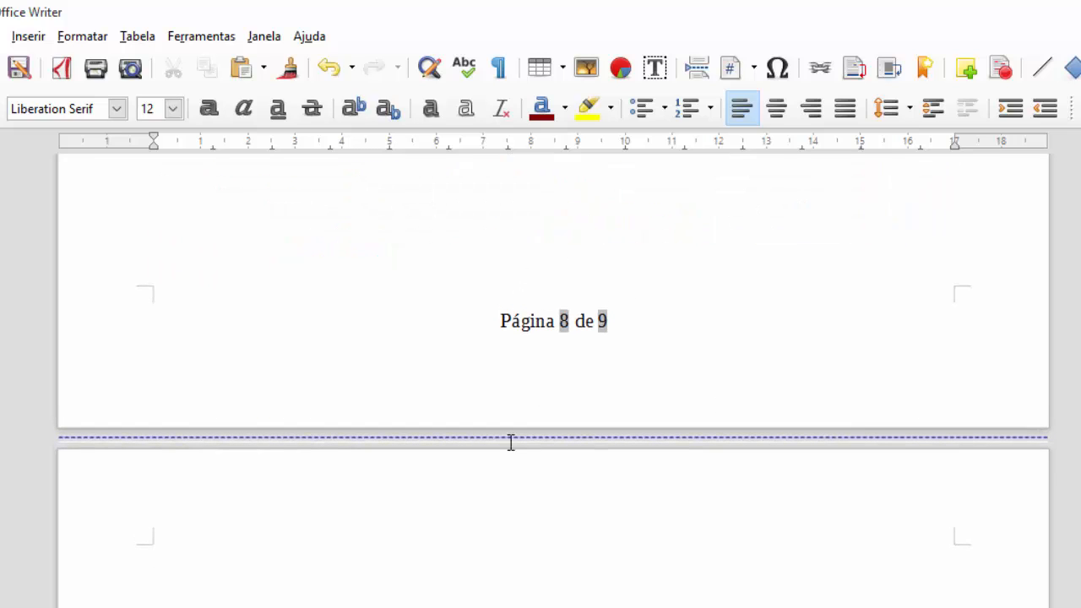
Add an empty line below the page numbering in the footer of page 9.
{"action": "scroll", "coordinate": [579, 602], "scroll_direction": "down", "scroll_amount": 5}
{"action": "scroll", "coordinate": [579, 604], "scroll_direction": "down", "scroll_amount": 2}
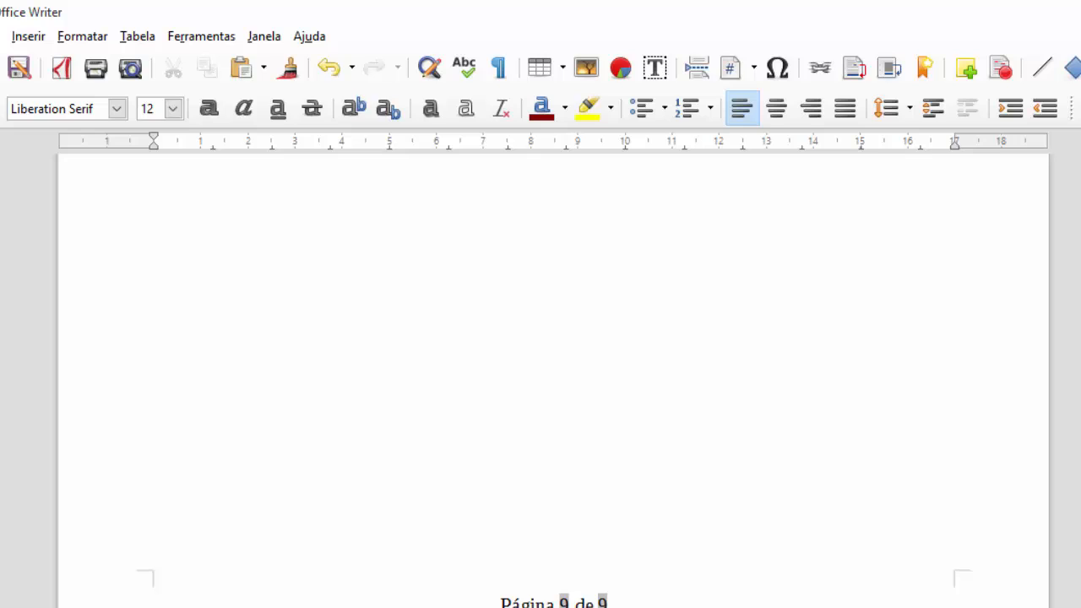
{"action": "left_click", "coordinate": [581, 590]}
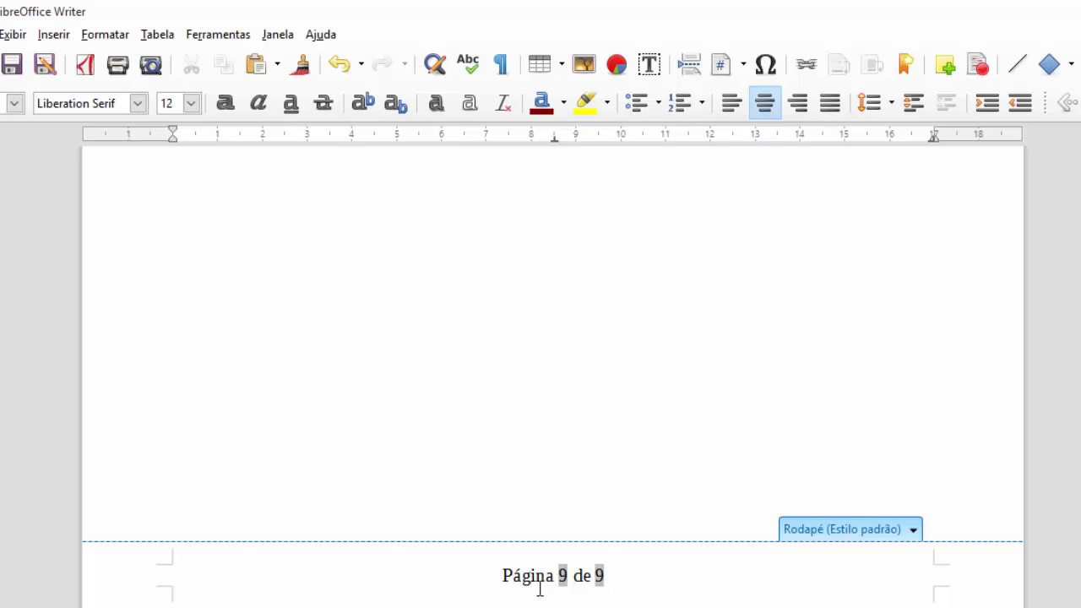
{"action": "left_click", "coordinate": [602, 580]}
{"action": "left_click", "coordinate": [609, 578]}
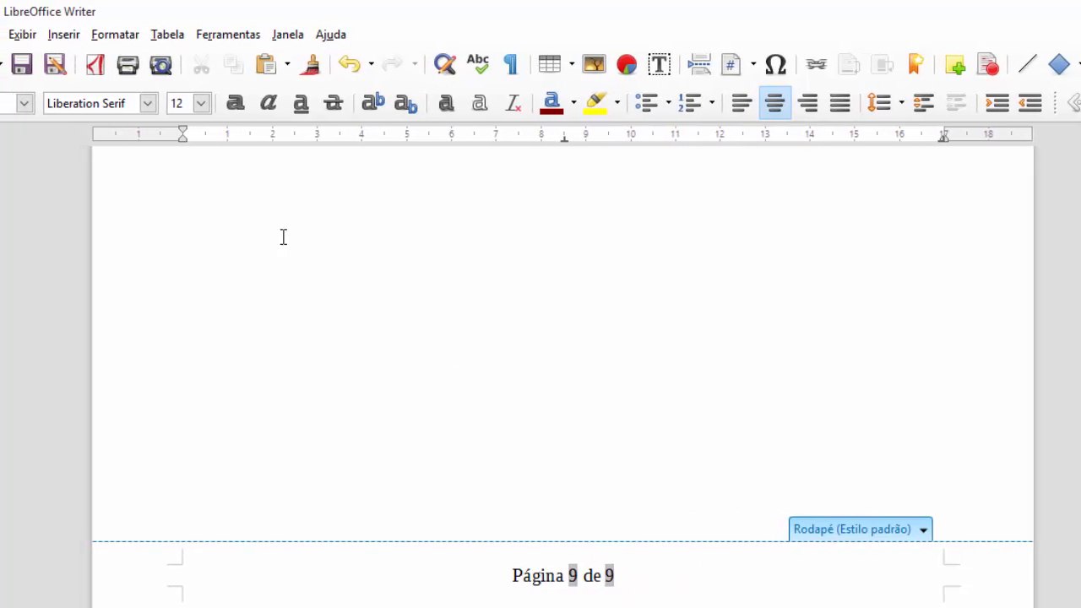
{"action": "left_click", "coordinate": [85, 34]}
{"action": "key", "text": "Escape"}
{"action": "left_click", "coordinate": [646, 574]}
{"action": "key", "text": "Return"}
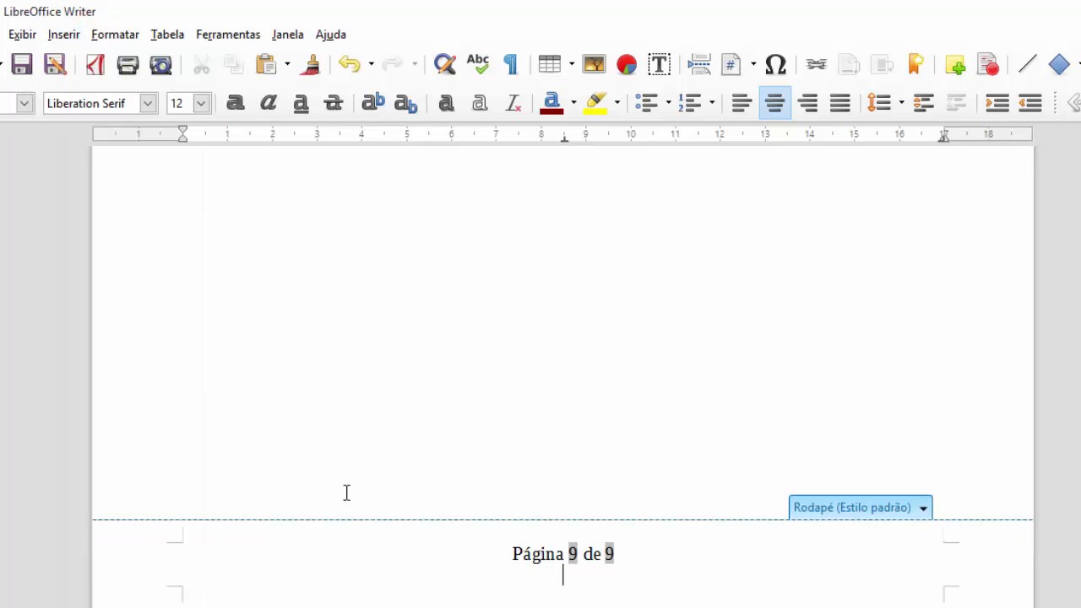
Open the dialog with further fields and look through the document types Capítulo, Data, Hora, Modelos and Nome do arquivo.
{"action": "left_click", "coordinate": [74, 33]}
{"action": "left_click", "coordinate": [63, 73]}
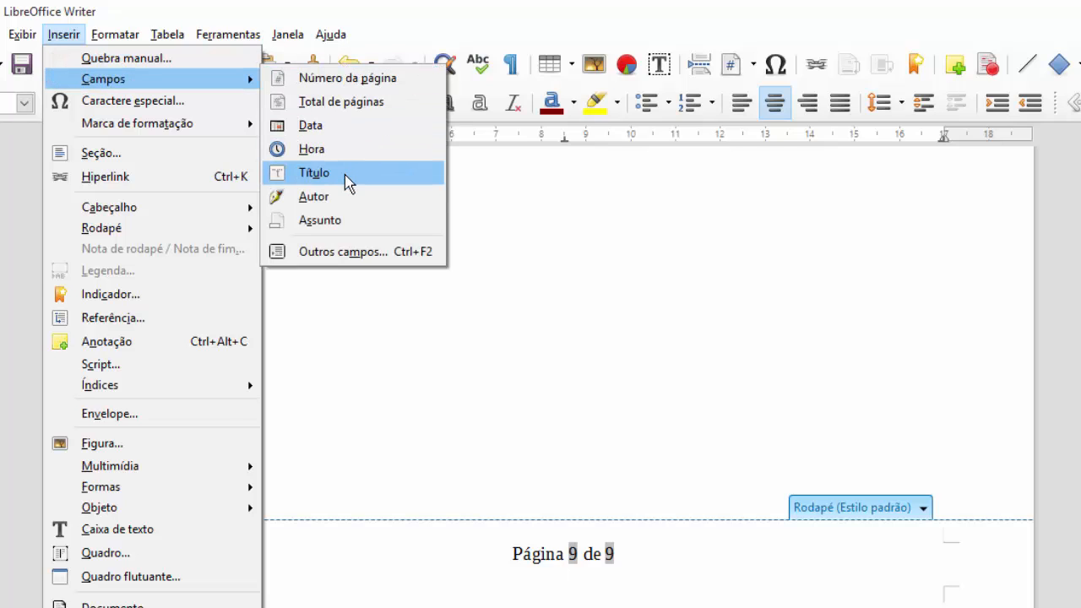
{"action": "left_click", "coordinate": [350, 249]}
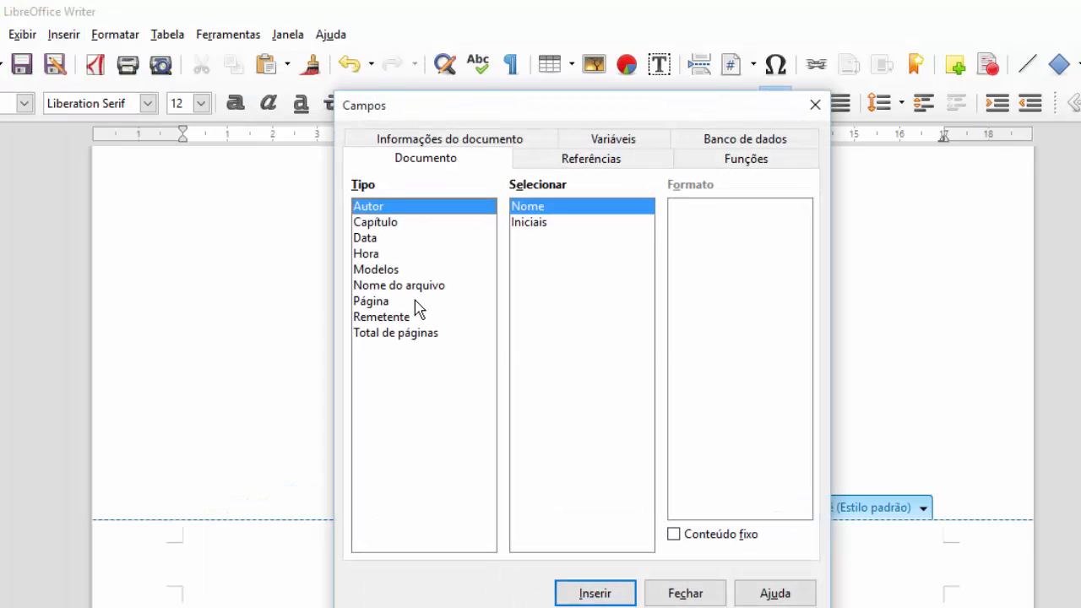
{"action": "left_click", "coordinate": [397, 224]}
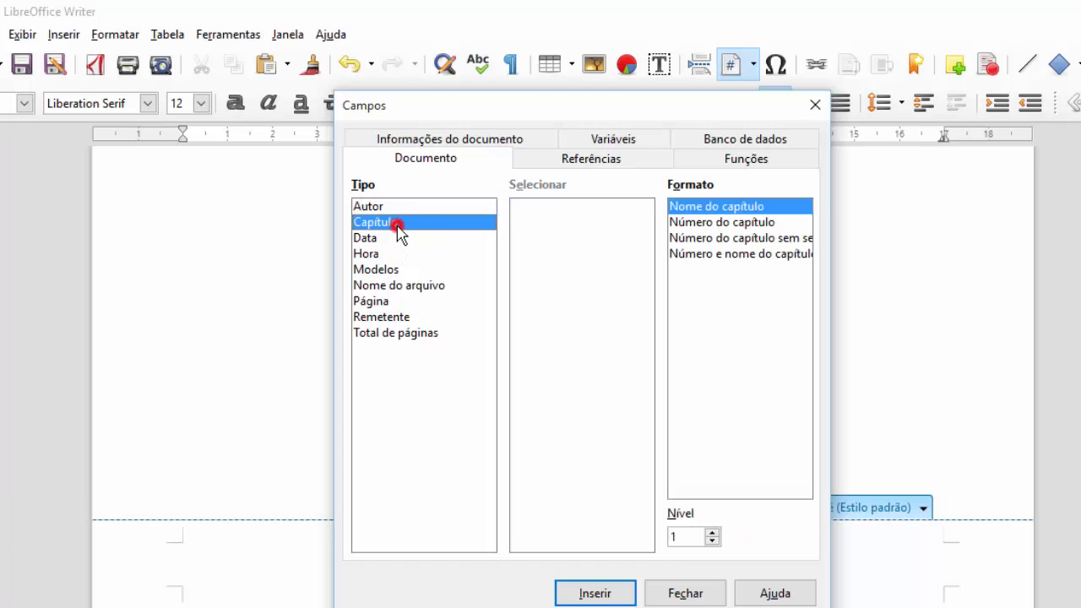
{"action": "left_click", "coordinate": [401, 241]}
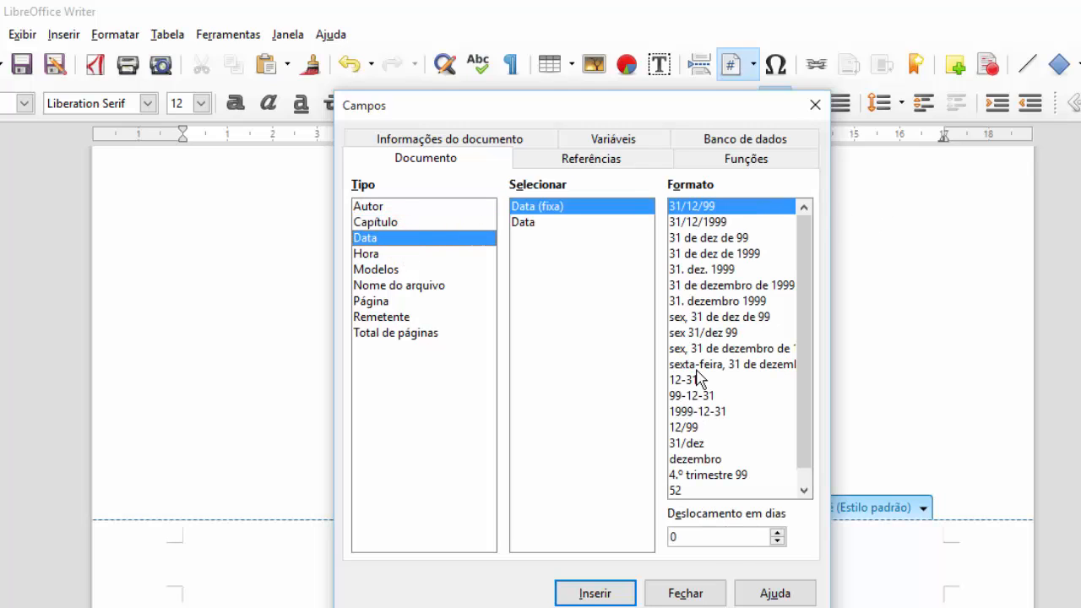
{"action": "left_click", "coordinate": [403, 254]}
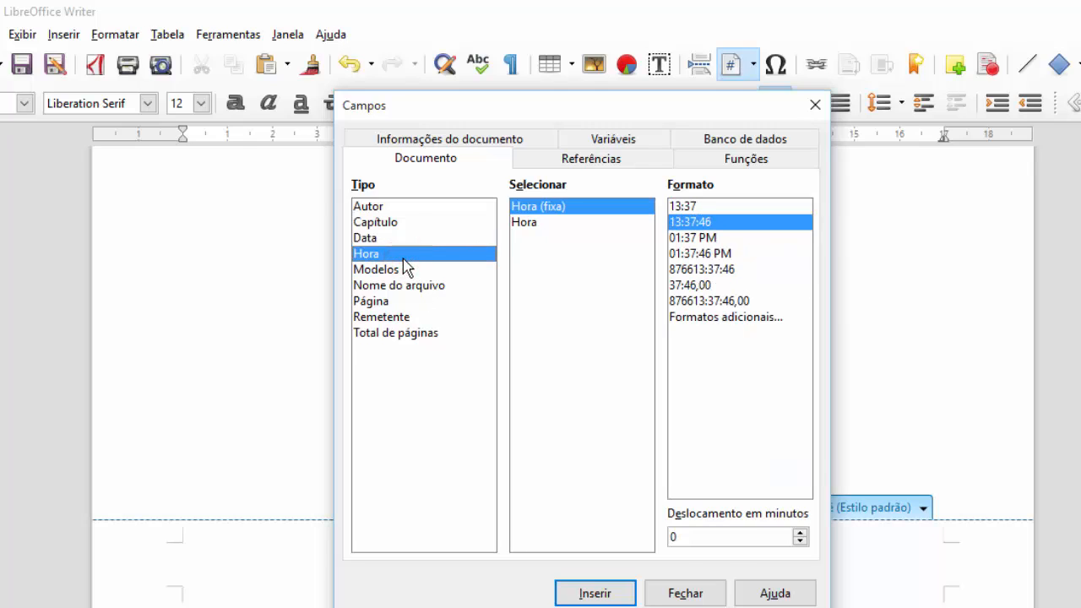
{"action": "left_click", "coordinate": [391, 270]}
{"action": "left_click", "coordinate": [393, 285]}
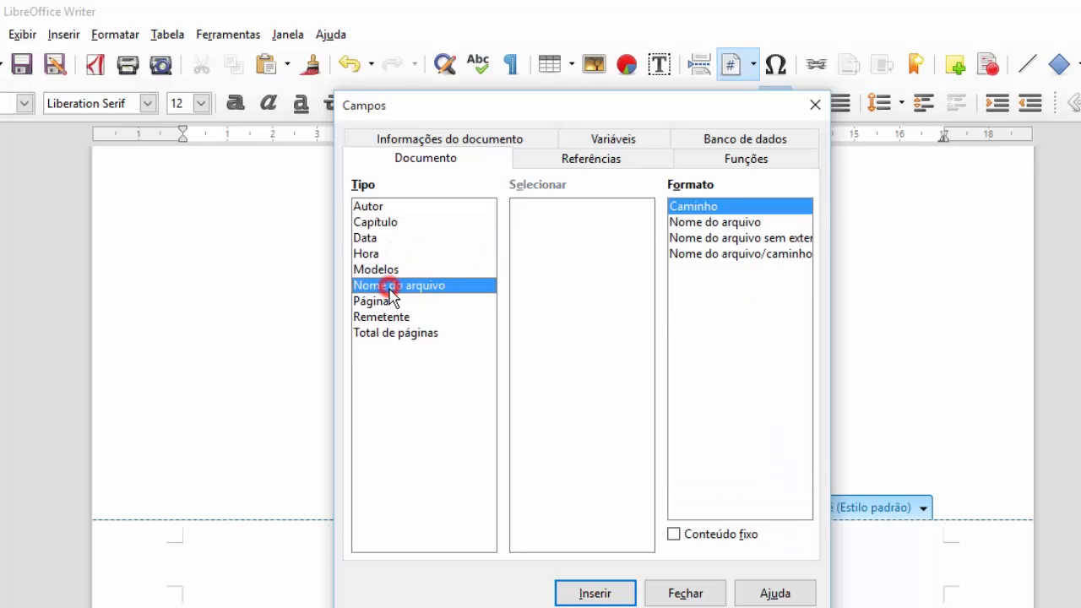
{"action": "left_click", "coordinate": [388, 270]}
Insert the Nome do arquivo field in the format Nome do arquivo/caminho on the footer's second line and close the fields dialog.
{"action": "left_click", "coordinate": [394, 286]}
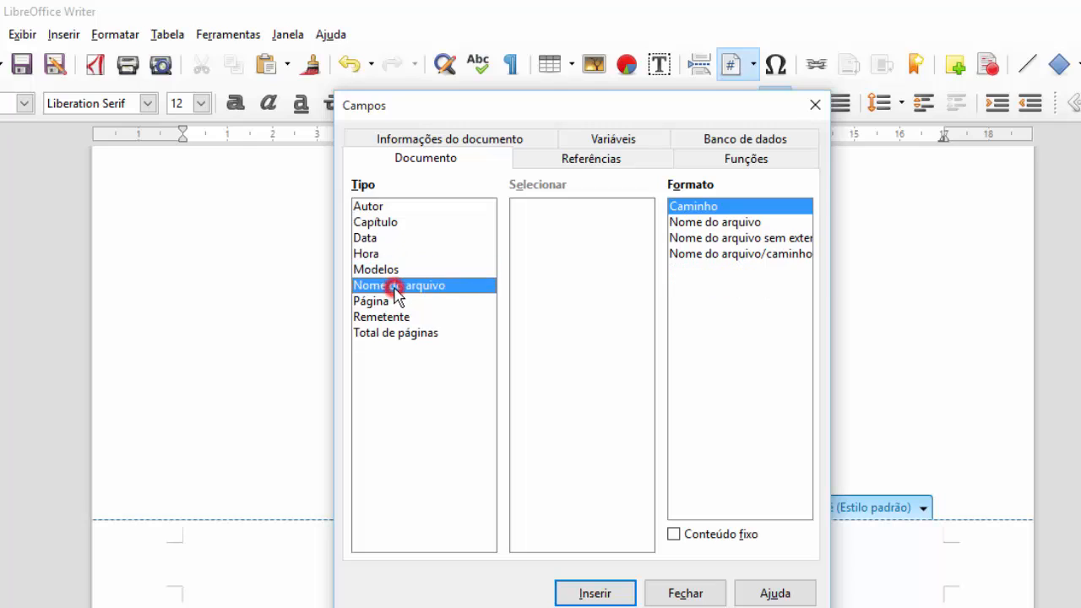
{"action": "left_click", "coordinate": [718, 223]}
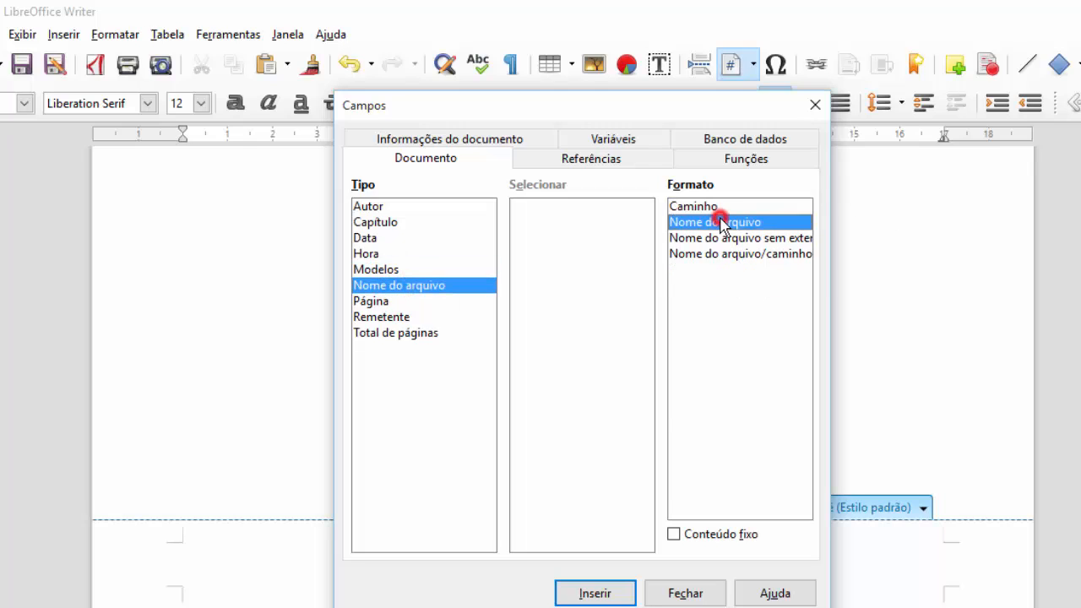
{"action": "left_click", "coordinate": [710, 255]}
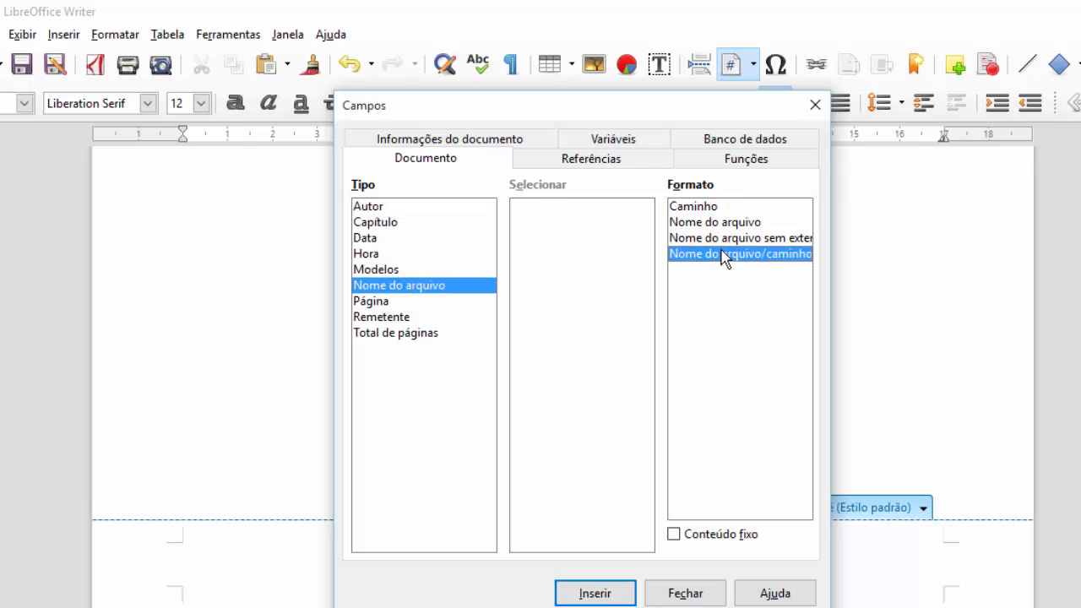
{"action": "left_click", "coordinate": [601, 592]}
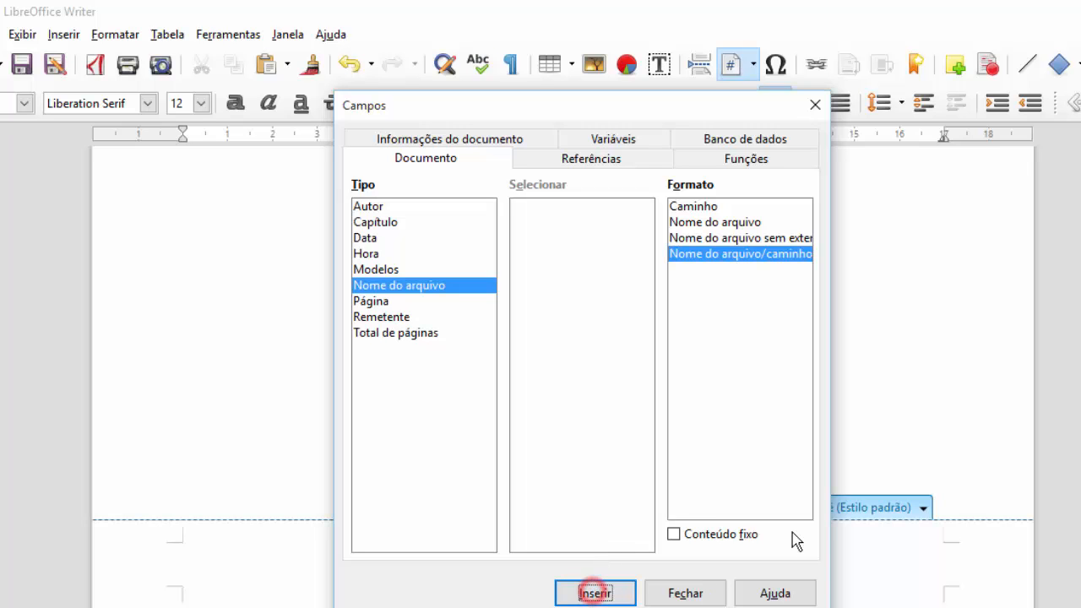
{"action": "left_click", "coordinate": [706, 587]}
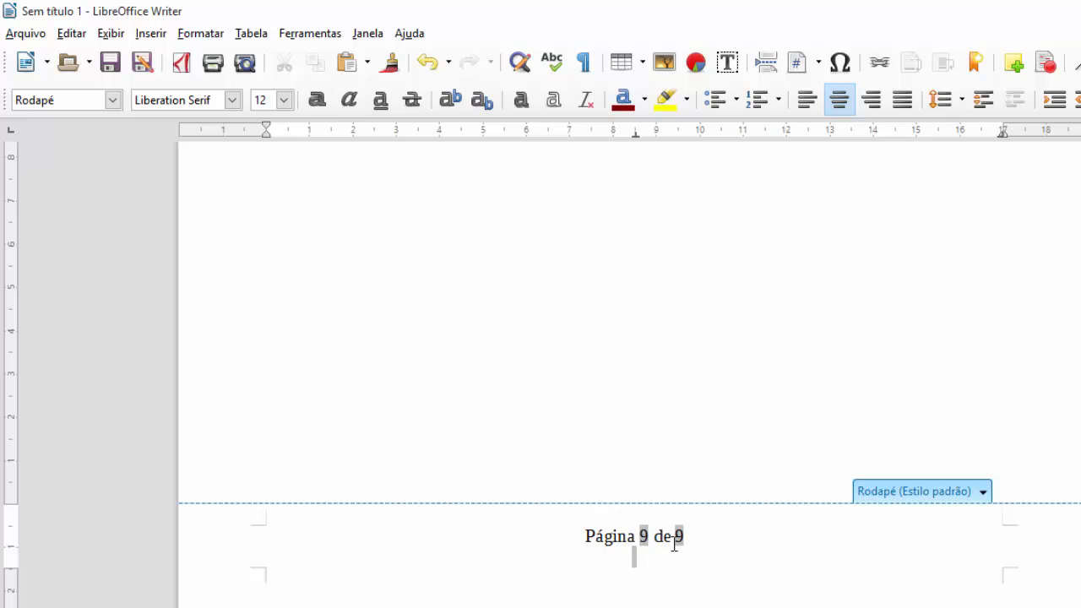
Save the document under the name "Número de Páginas" as an ODF text document in the TEMP folder.
{"action": "left_click", "coordinate": [25, 33]}
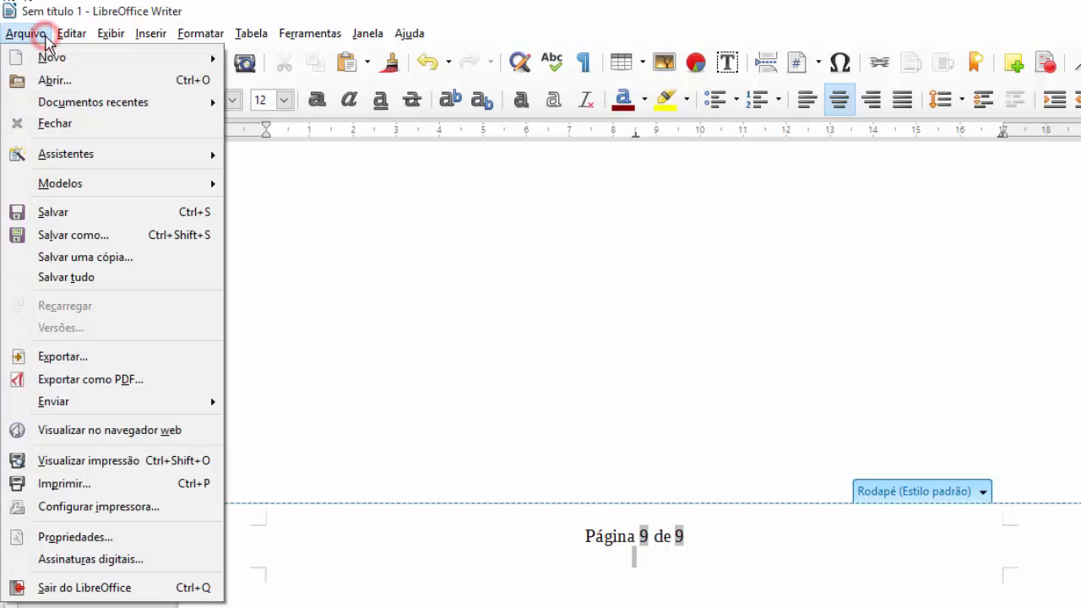
{"action": "left_click", "coordinate": [83, 236]}
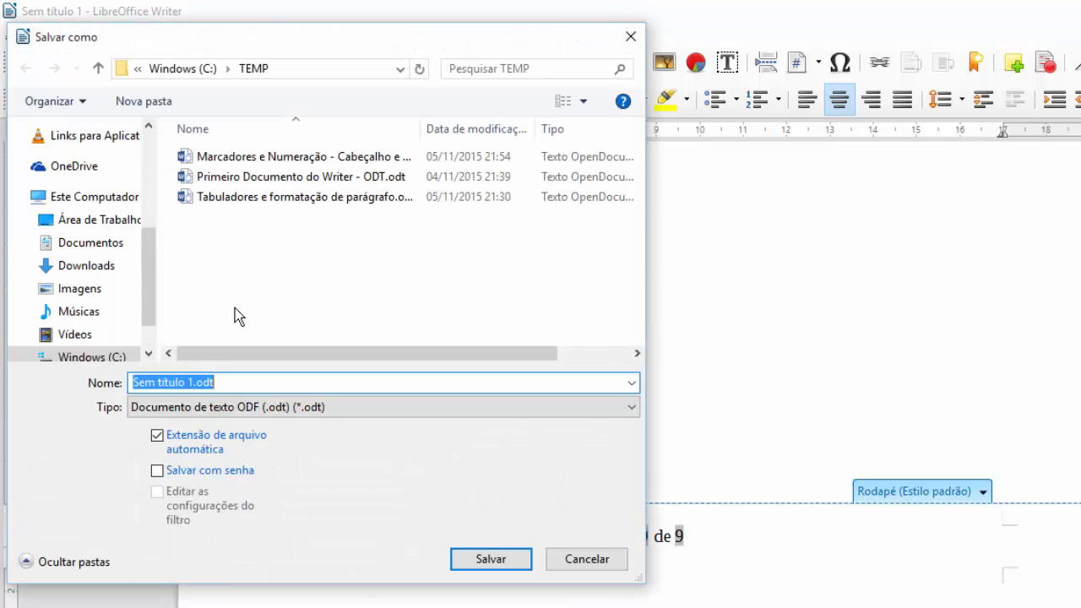
{"action": "type", "text": "Número d"}
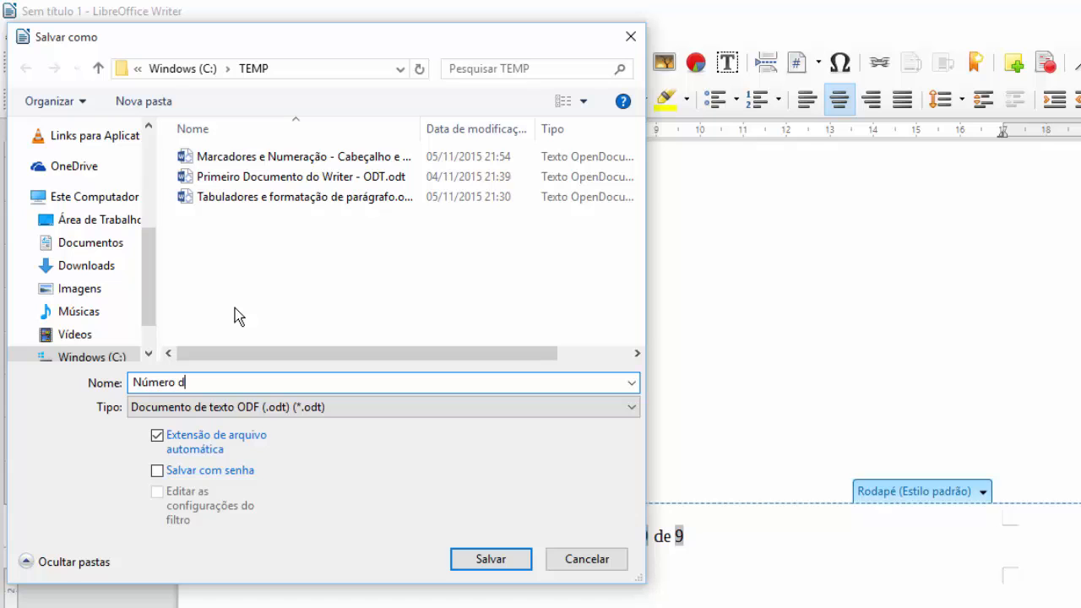
{"action": "type", "text": "e Páginas"}
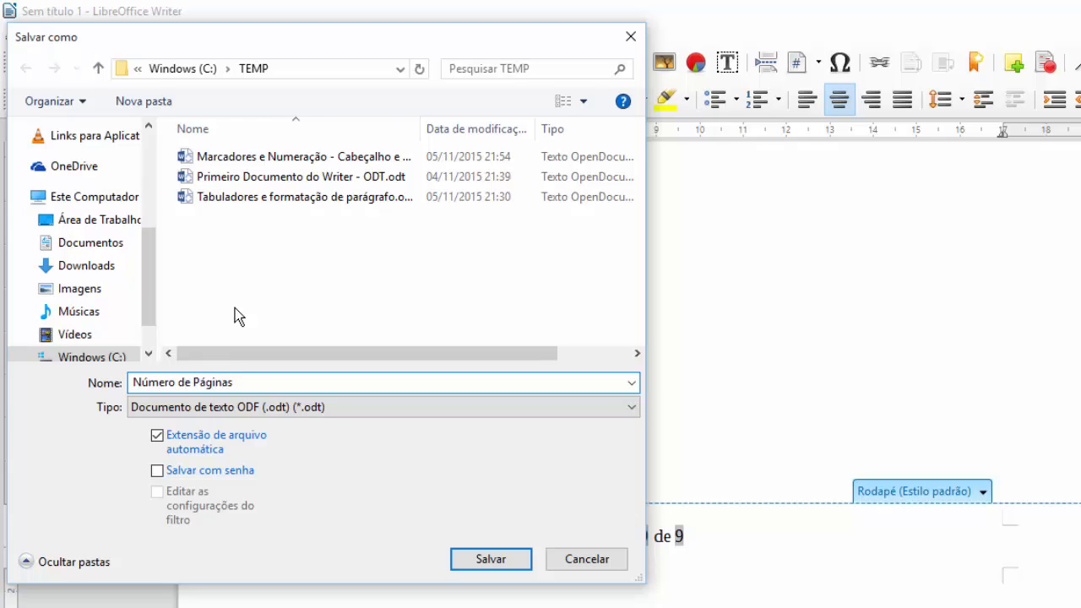
{"action": "key", "text": "Return"}
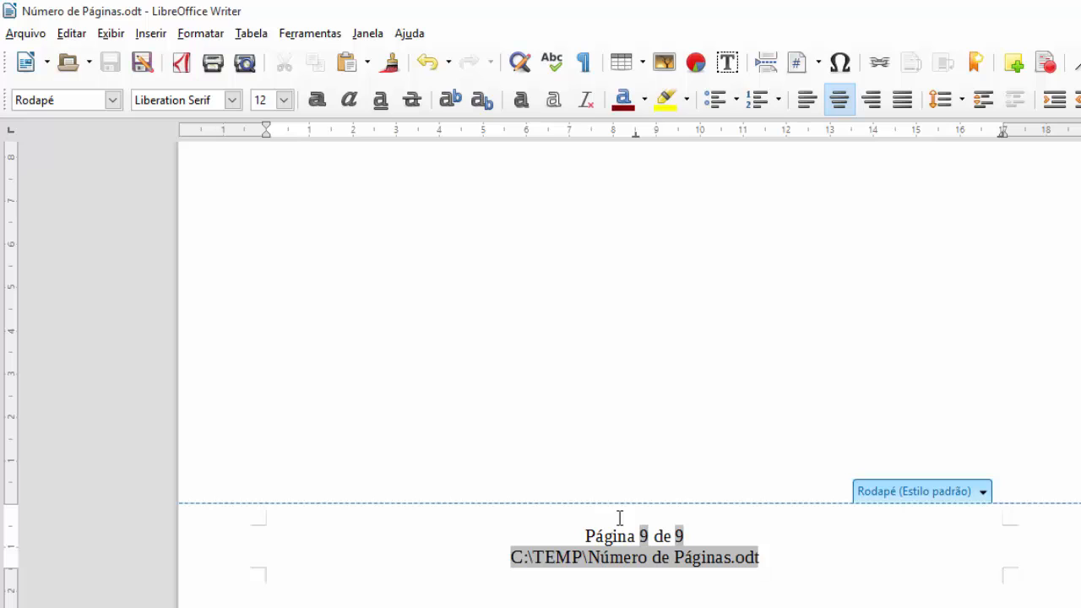
Append " - " and the date field (Data) after the file path in the footer.
{"action": "left_click", "coordinate": [505, 556]}
{"action": "left_click", "coordinate": [529, 554]}
{"action": "left_click", "coordinate": [587, 557]}
{"action": "left_click", "coordinate": [584, 557]}
{"action": "left_click", "coordinate": [778, 553]}
{"action": "type", "text": "-"}
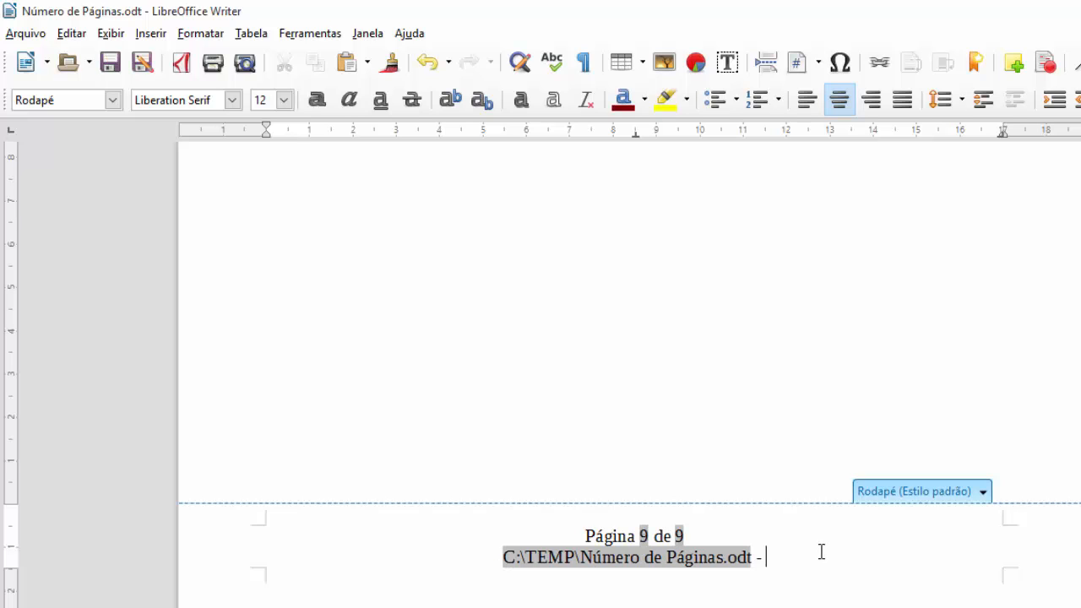
{"action": "left_click", "coordinate": [152, 34]}
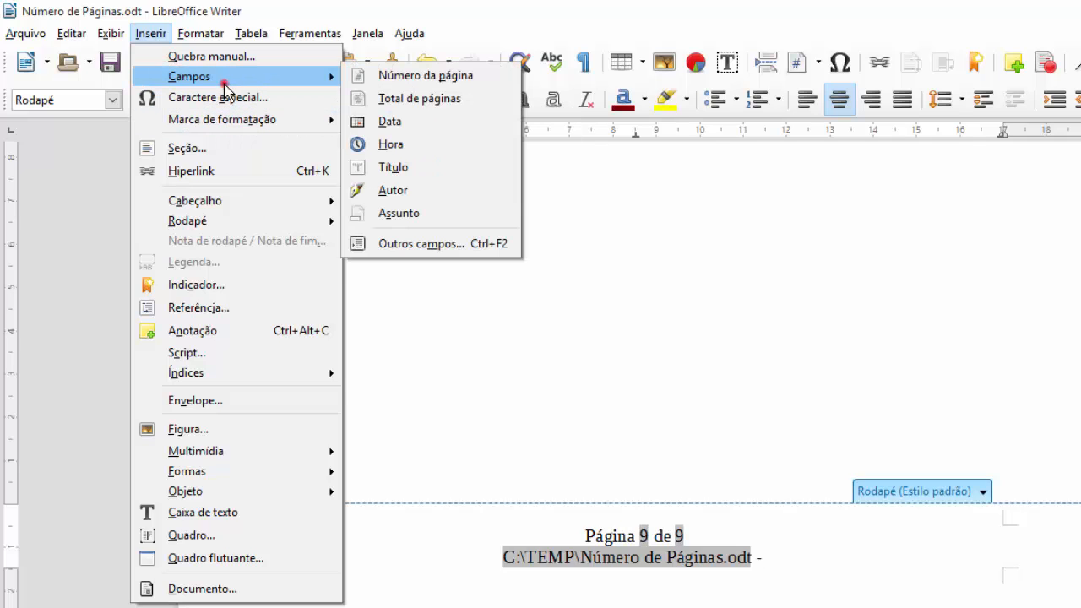
{"action": "left_click", "coordinate": [224, 78]}
{"action": "left_click", "coordinate": [466, 124]}
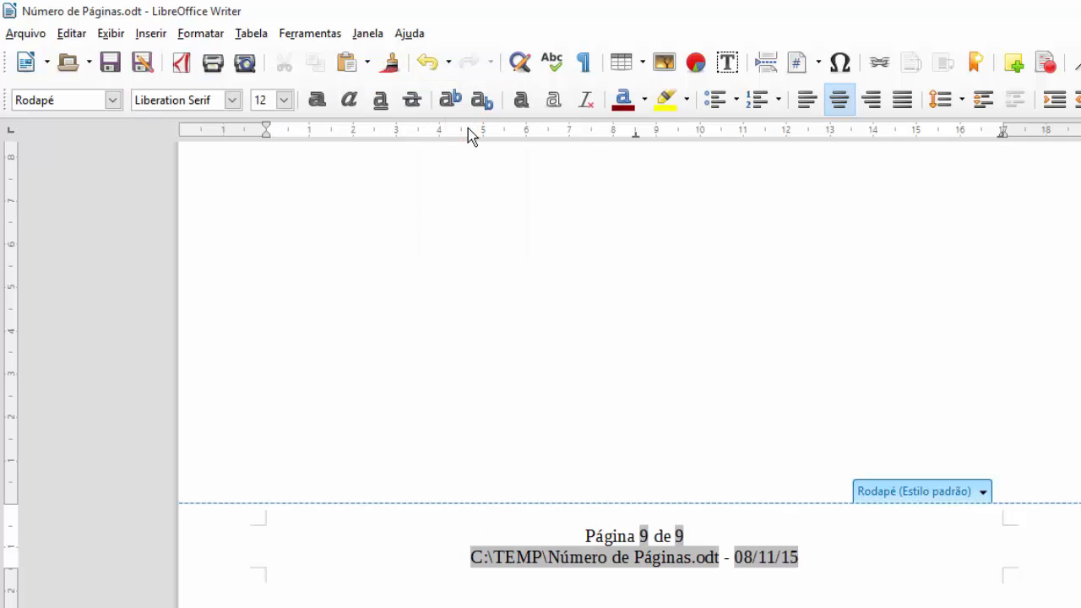
Append " - " and the time field (Hora) after the footer's date, and return to the body text.
{"action": "type", "text": "-"}
{"action": "left_click", "coordinate": [165, 35]}
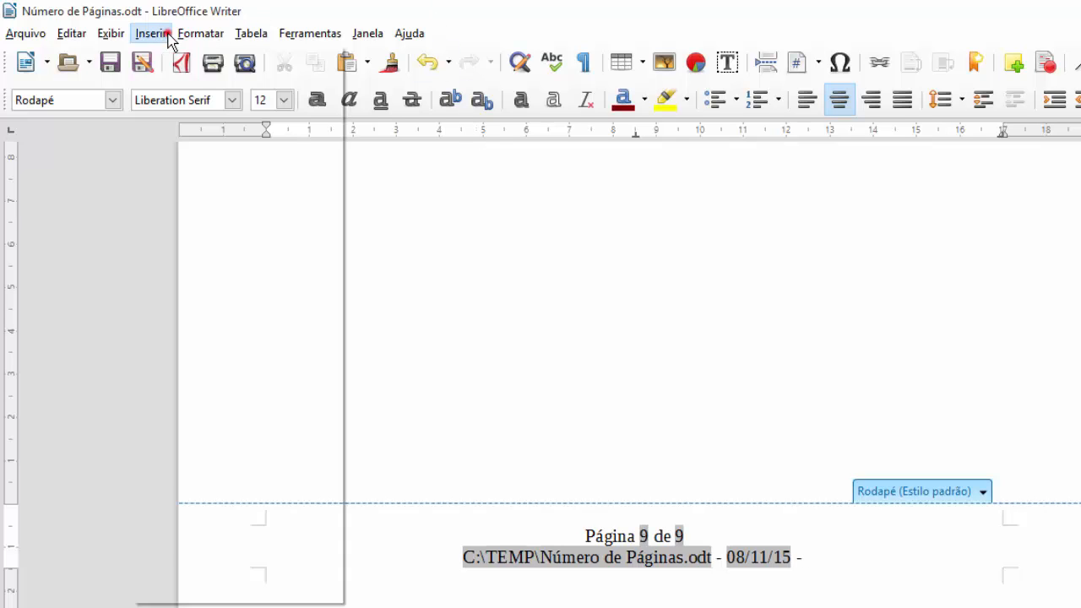
{"action": "mouse_move", "coordinate": [211, 76]}
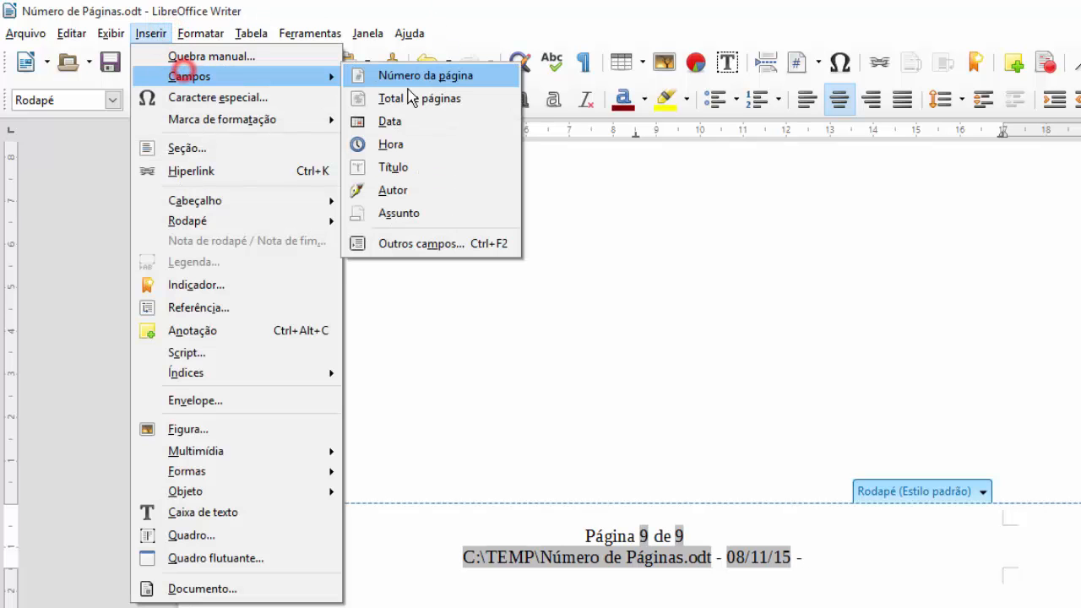
{"action": "left_click", "coordinate": [410, 147]}
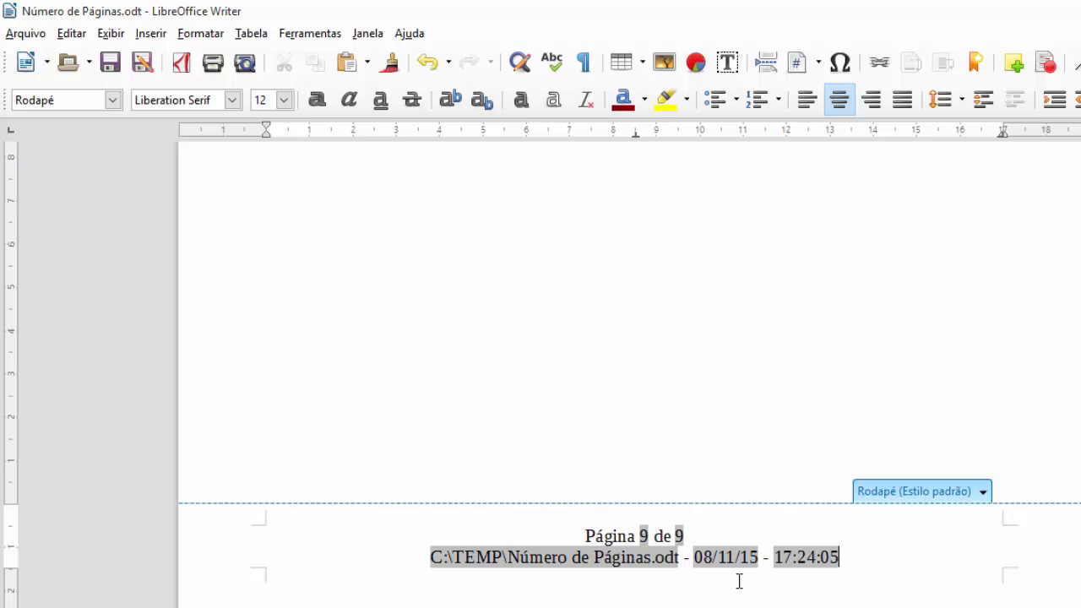
{"action": "left_click", "coordinate": [740, 442]}
Examine the extended footer on the preceding pages, including the time field on page 7.
{"action": "scroll", "coordinate": [754, 443], "scroll_direction": "down", "scroll_amount": 3}
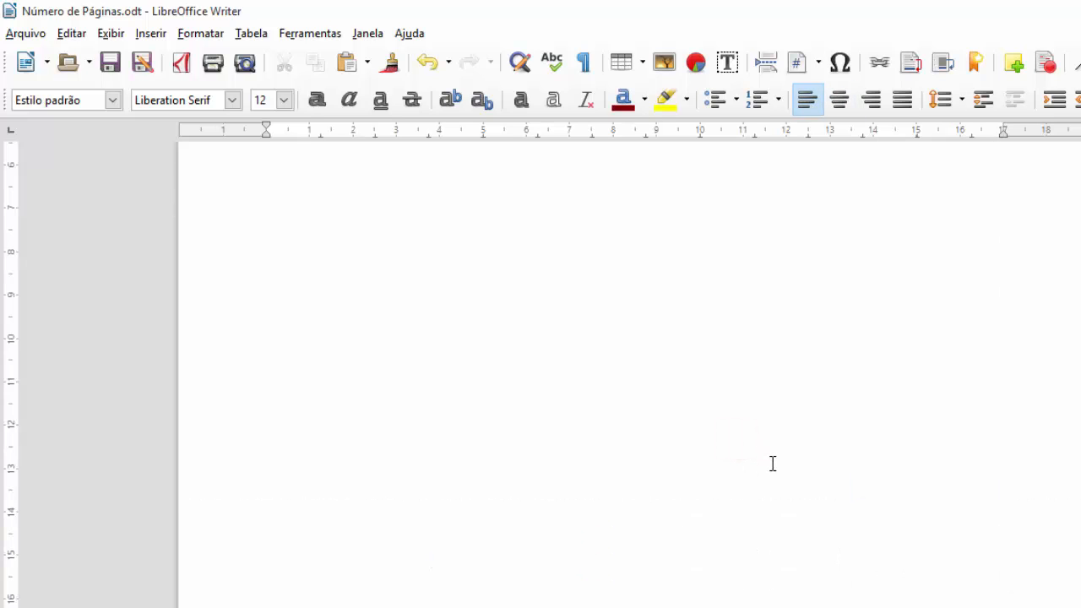
{"action": "scroll", "coordinate": [773, 463], "scroll_direction": "up", "scroll_amount": 5}
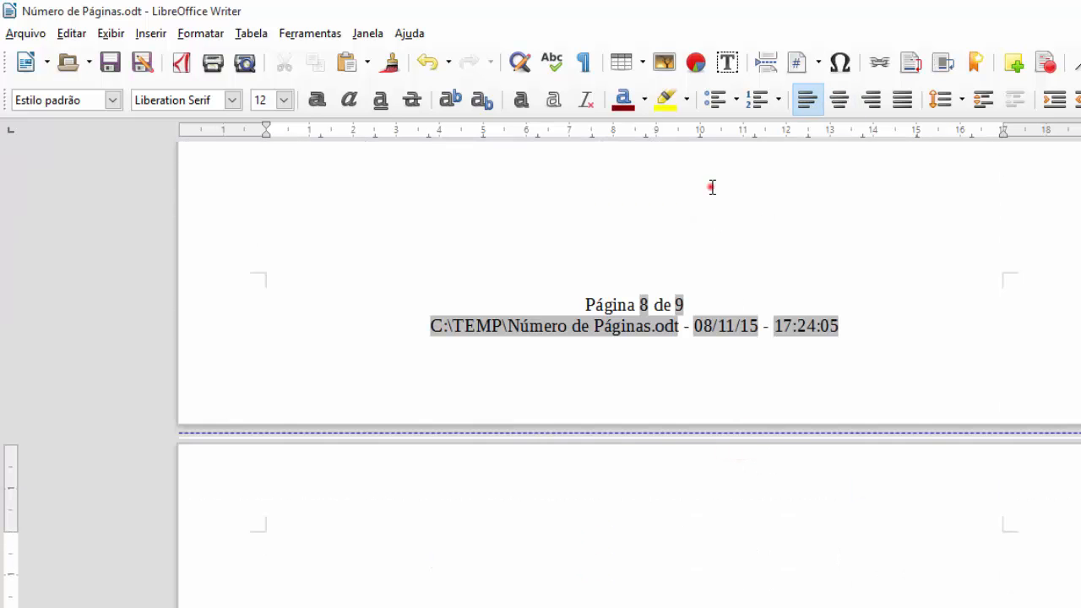
{"action": "scroll", "coordinate": [712, 187], "scroll_direction": "up", "scroll_amount": 10}
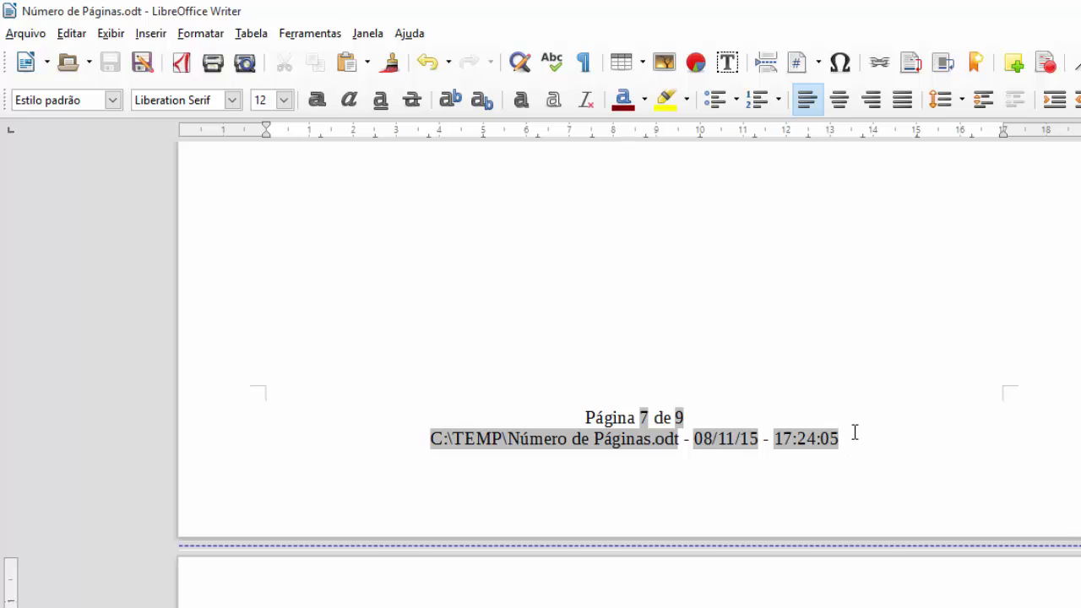
{"action": "left_click", "coordinate": [686, 388]}
{"action": "left_click", "coordinate": [796, 437]}
{"action": "left_click", "coordinate": [772, 332]}
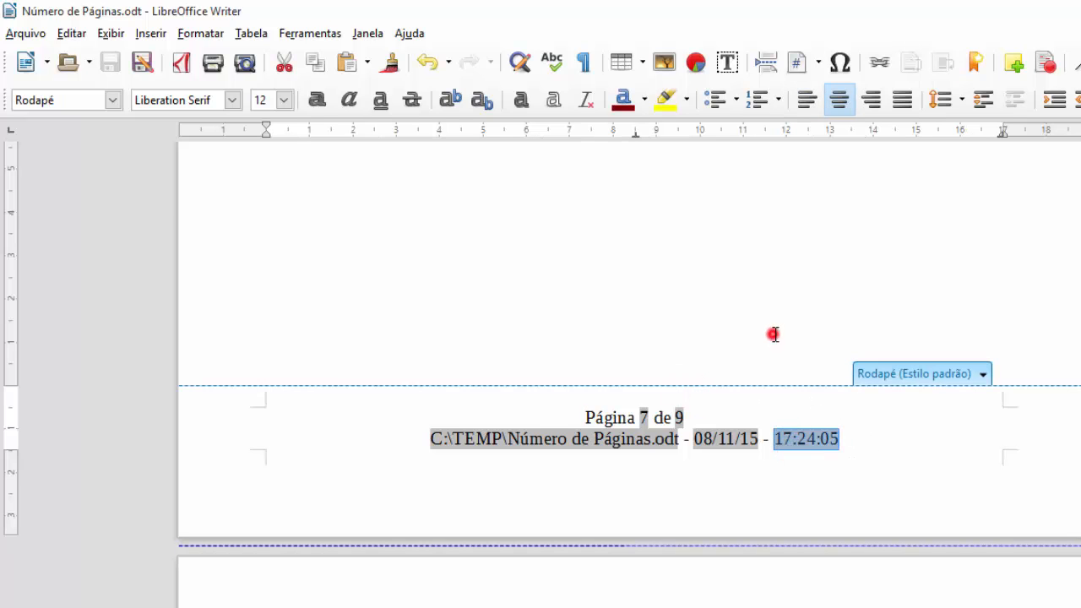
{"action": "scroll", "coordinate": [779, 377], "scroll_direction": "up", "scroll_amount": 10}
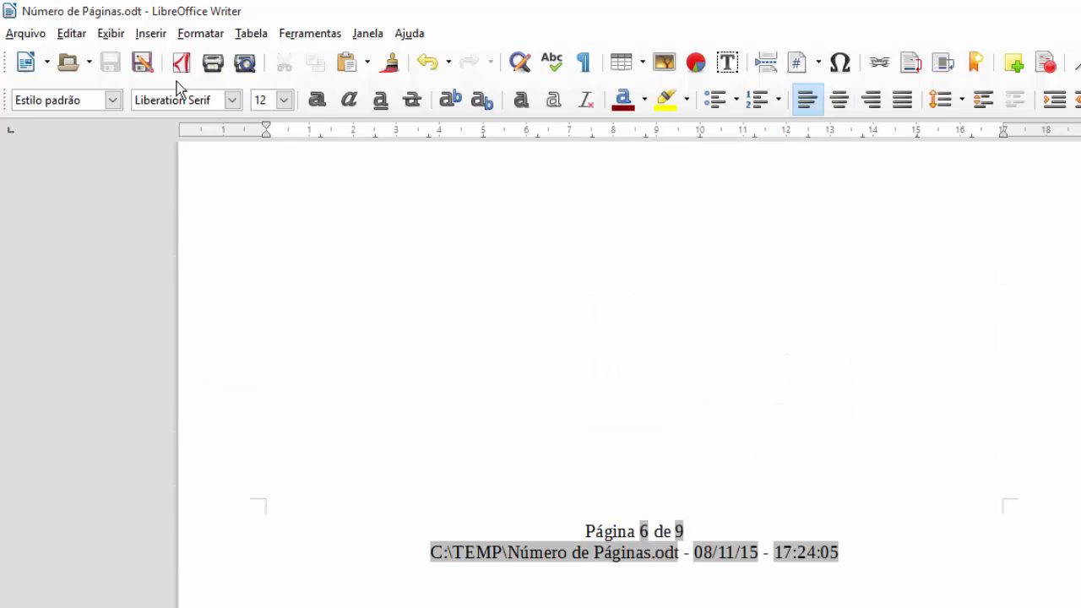
Write "dfasdf" at the start of page 6 and save the document.
{"action": "left_click", "coordinate": [426, 302]}
{"action": "type", "text": "dfasdf"}
{"action": "left_click", "coordinate": [509, 306]}
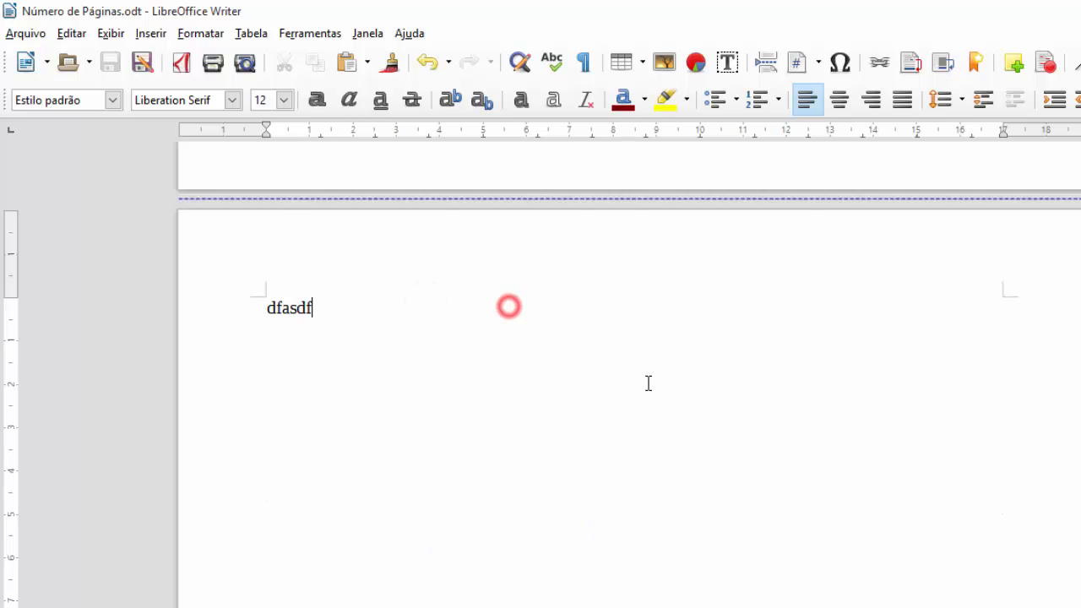
{"action": "scroll", "coordinate": [654, 406], "scroll_direction": "up", "scroll_amount": 5}
{"action": "key", "text": "ctrl+s"}
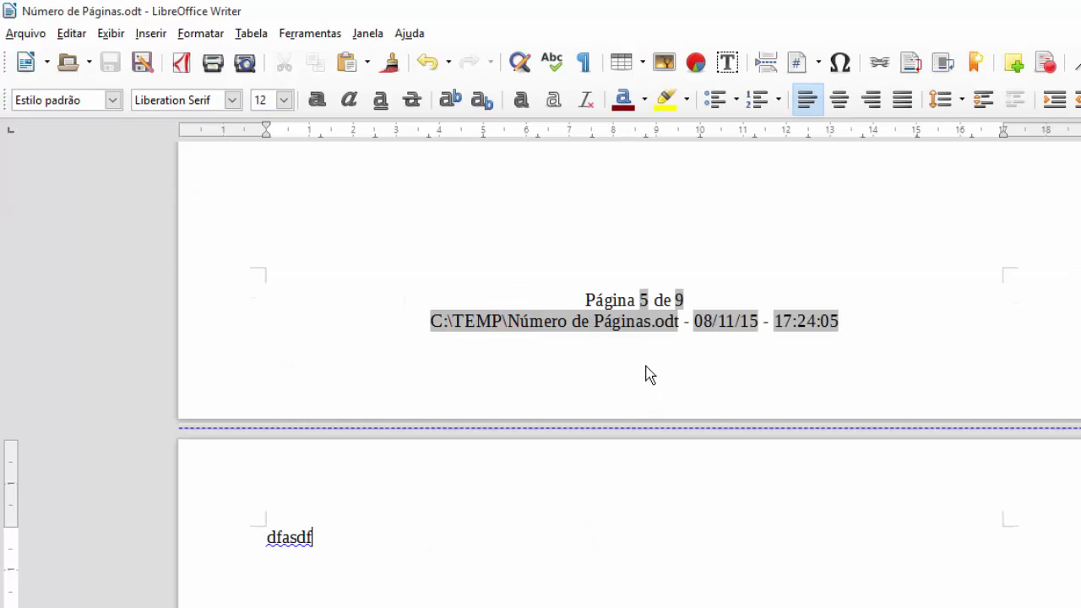
Select the second footer line on page 5, and narrow the selection to its time field.
{"action": "double_click", "coordinate": [812, 314]}
{"action": "triple_click", "coordinate": [858, 321]}
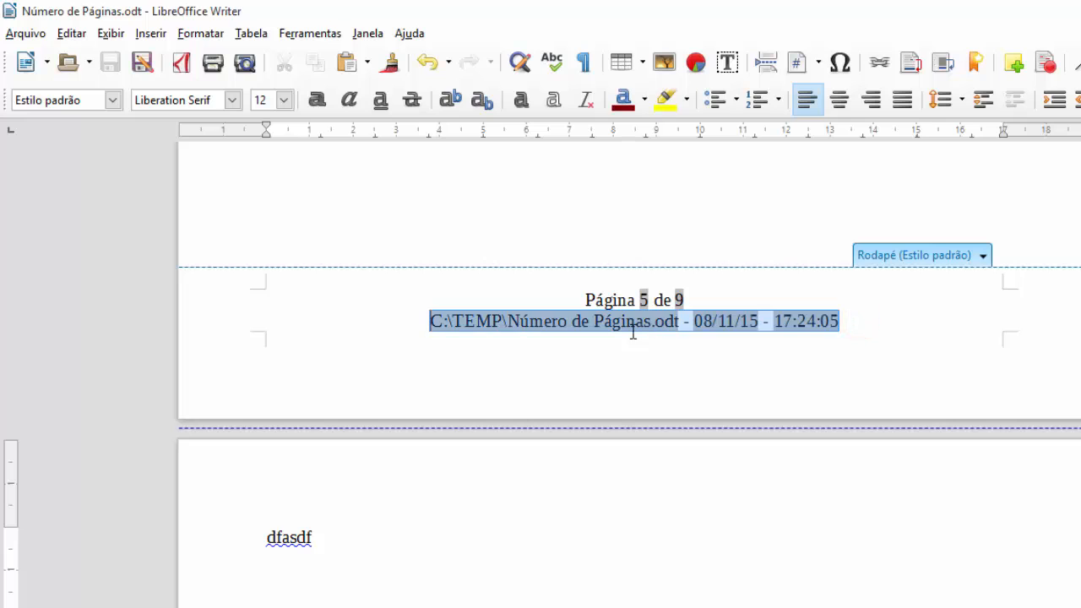
{"action": "double_click", "coordinate": [812, 318]}
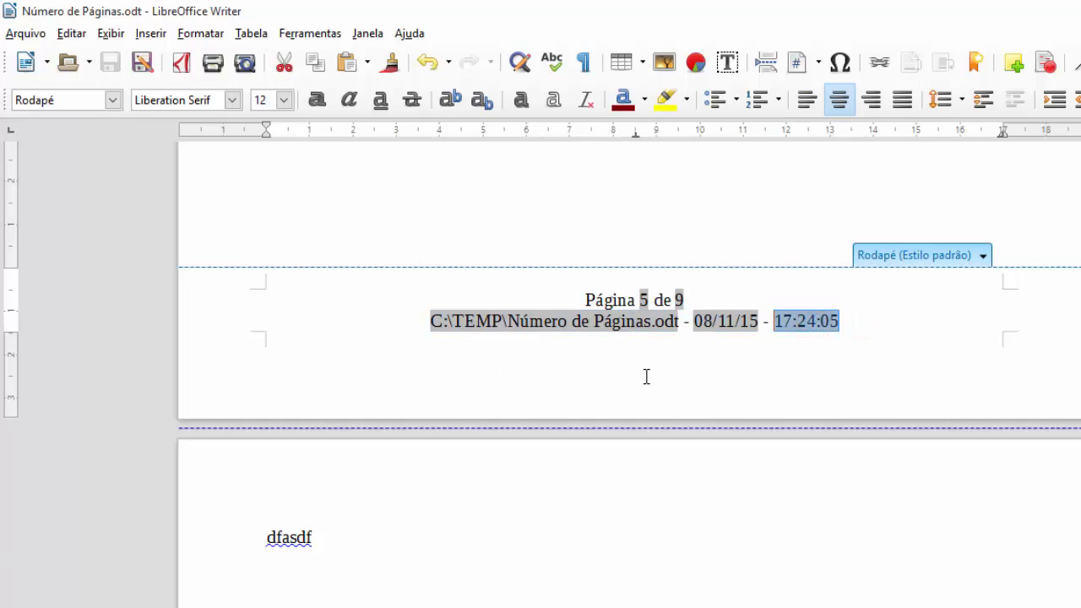
Examine the footer on page 4, placing the cursor in its page number line and then in its date and time line.
{"action": "scroll", "coordinate": [591, 422], "scroll_direction": "up", "scroll_amount": 3}
{"action": "left_click", "coordinate": [510, 349]}
{"action": "scroll", "coordinate": [764, 320], "scroll_direction": "up", "scroll_amount": 1}
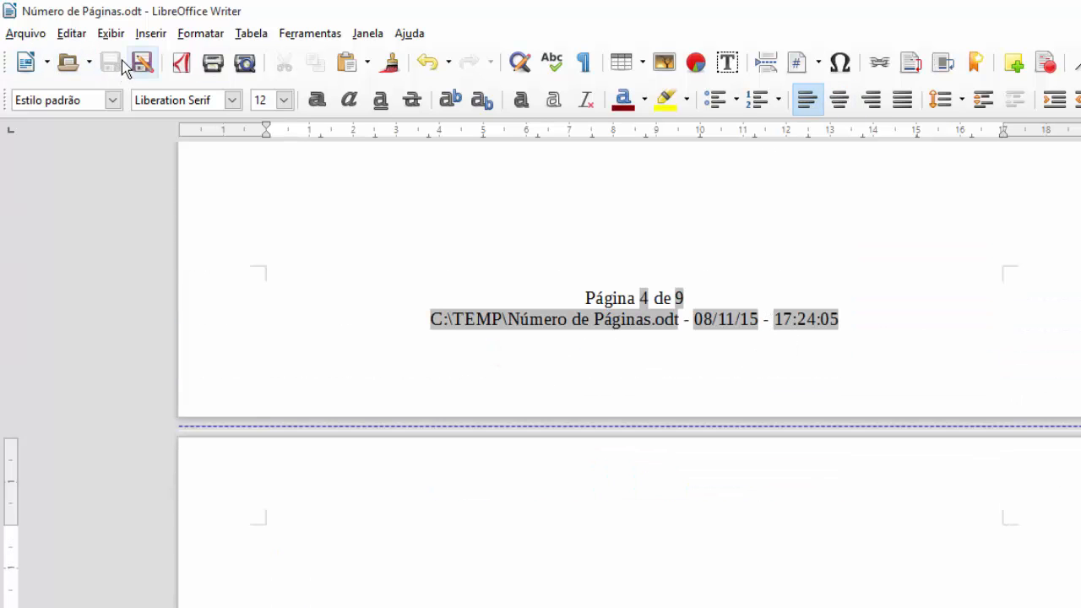
{"action": "left_click", "coordinate": [654, 293]}
{"action": "key", "text": "Home"}
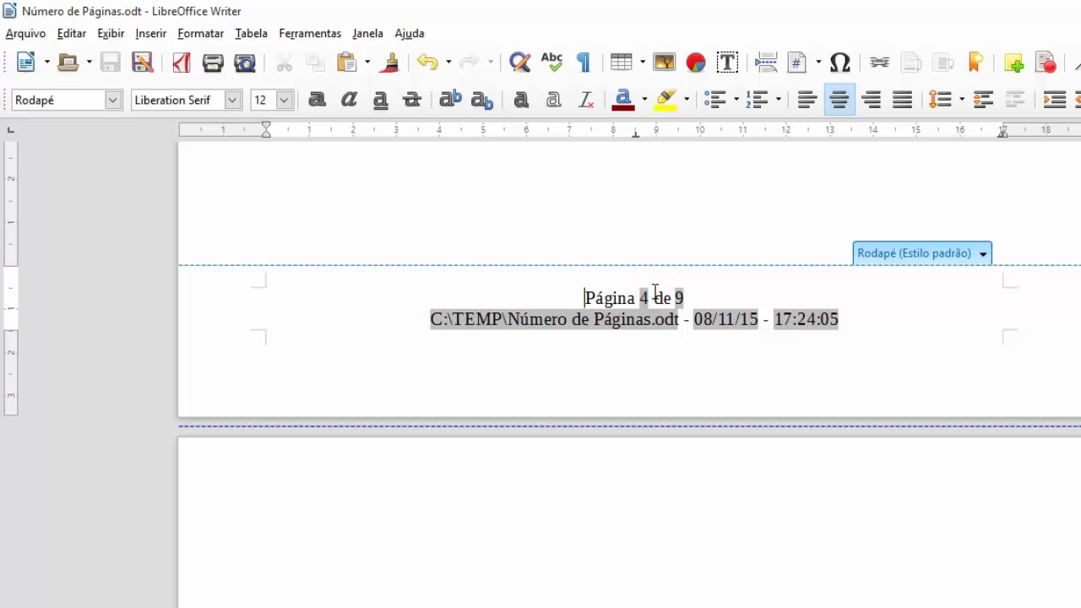
{"action": "left_click", "coordinate": [828, 306]}
{"action": "left_click", "coordinate": [880, 376]}
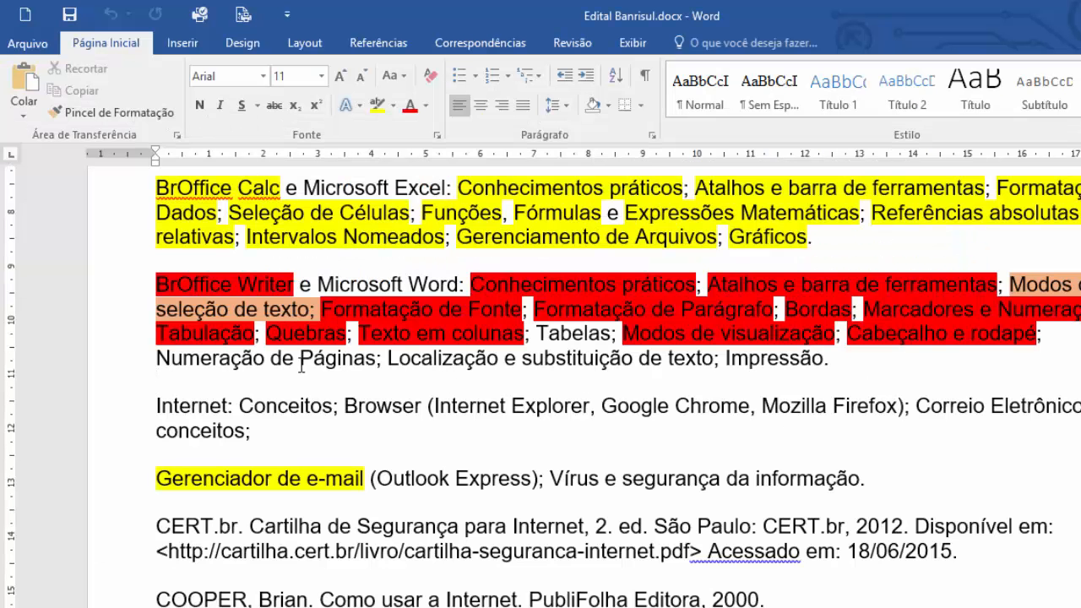
Switch to Edital Banrisul.docx in Word and highlight "Numeração de Páginas" in red.
{"action": "left_click_drag", "start_coordinate": [377, 358], "coordinate": [156, 359]}
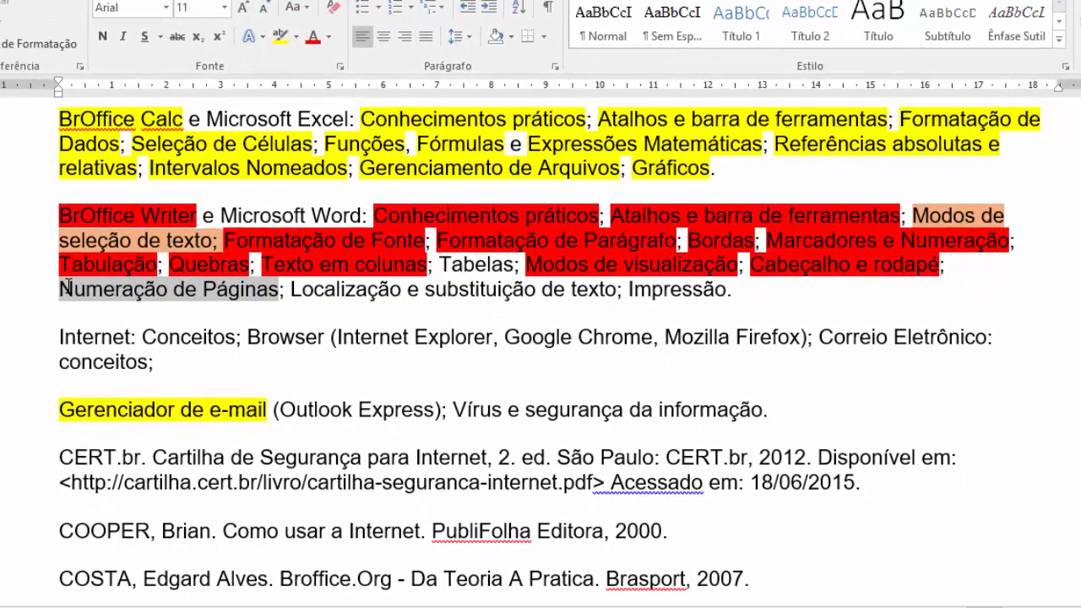
{"action": "left_click", "coordinate": [293, 38]}
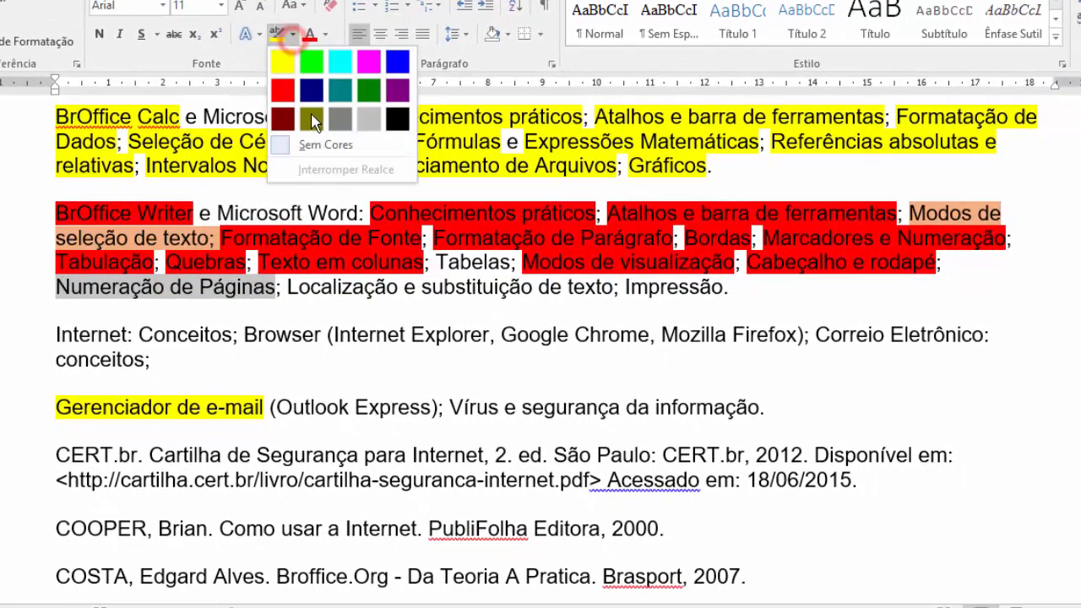
{"action": "left_click", "coordinate": [287, 90]}
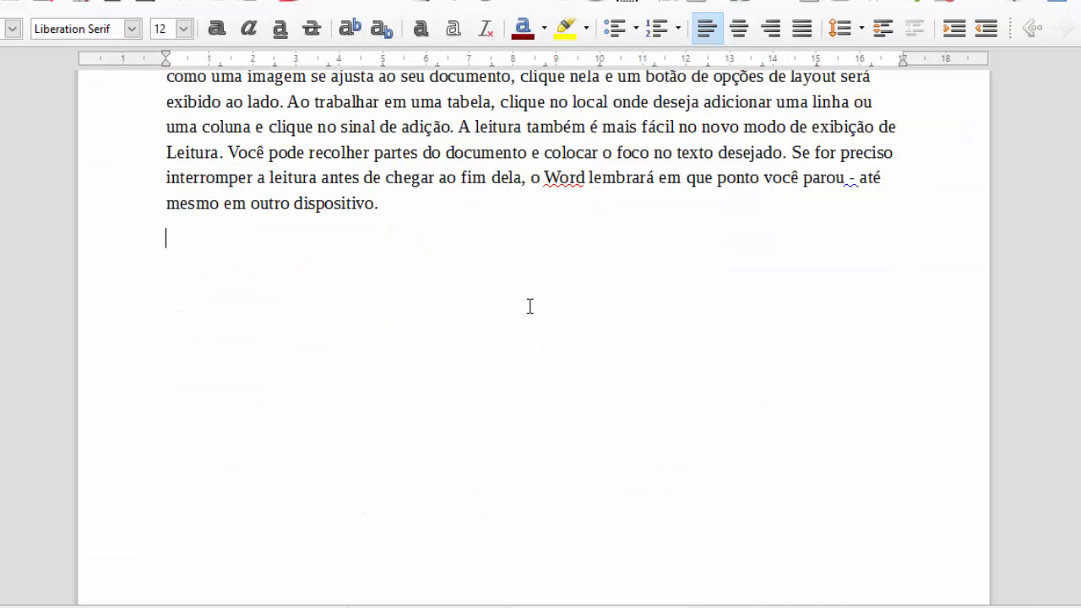
Return to the LibreOffice Writer document and find all occurrences of "Word" from its beginning.
{"action": "left_click", "coordinate": [543, 301]}
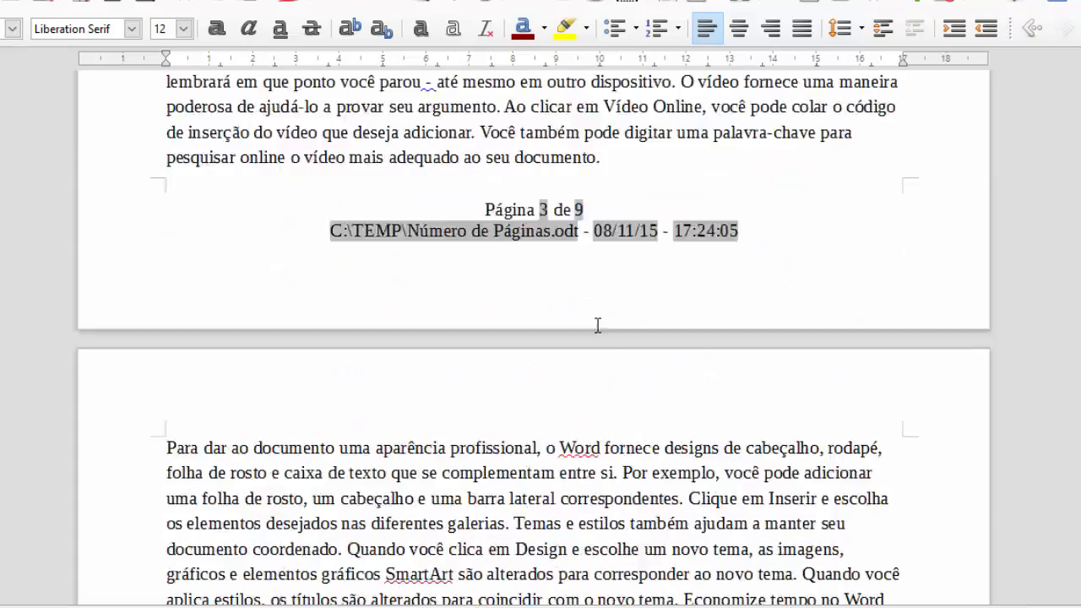
{"action": "scroll", "coordinate": [597, 326], "scroll_direction": "up", "scroll_amount": 20}
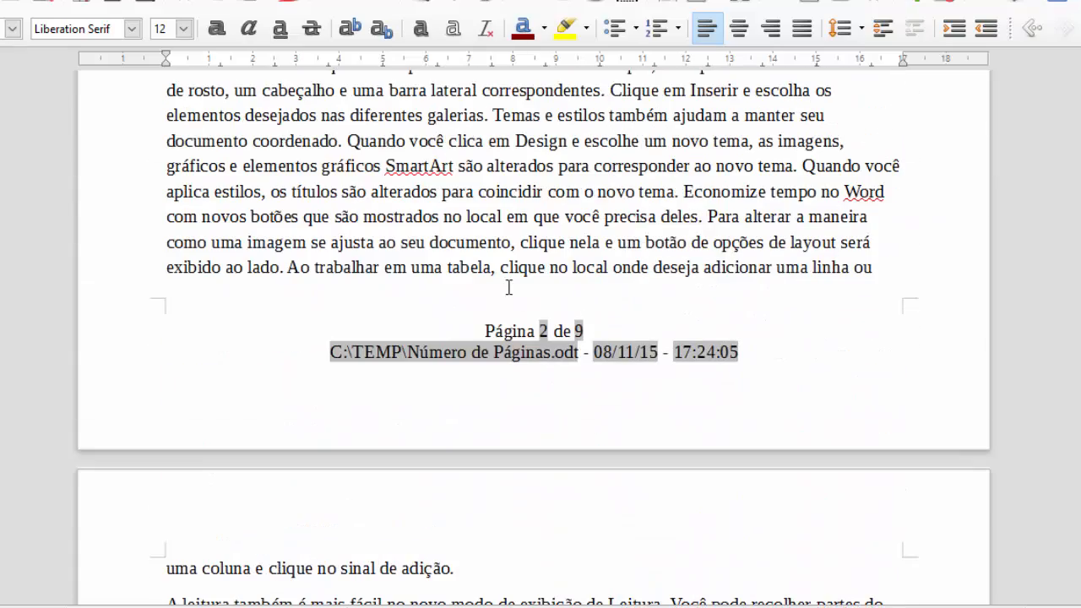
{"action": "key", "text": "ctrl+Home"}
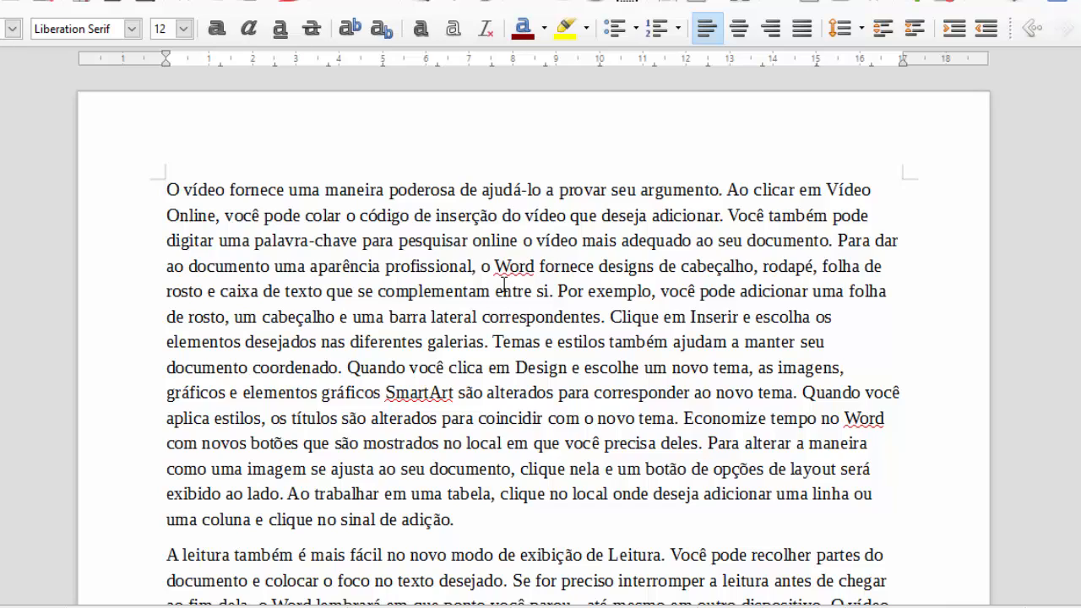
{"action": "left_click", "coordinate": [395, 241]}
{"action": "left_click", "coordinate": [3, 1]}
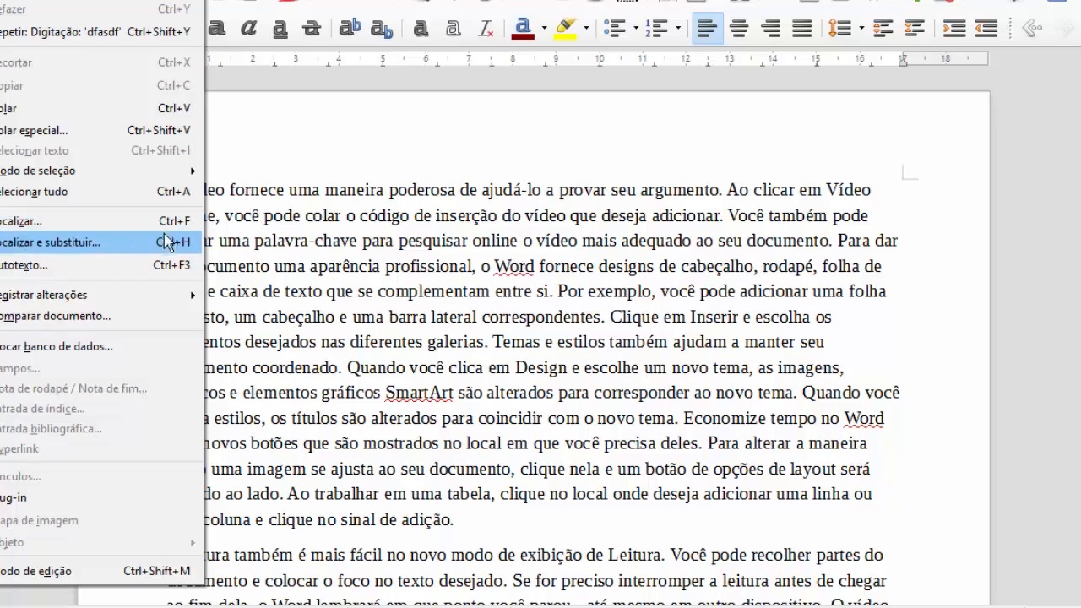
{"action": "left_click", "coordinate": [55, 227]}
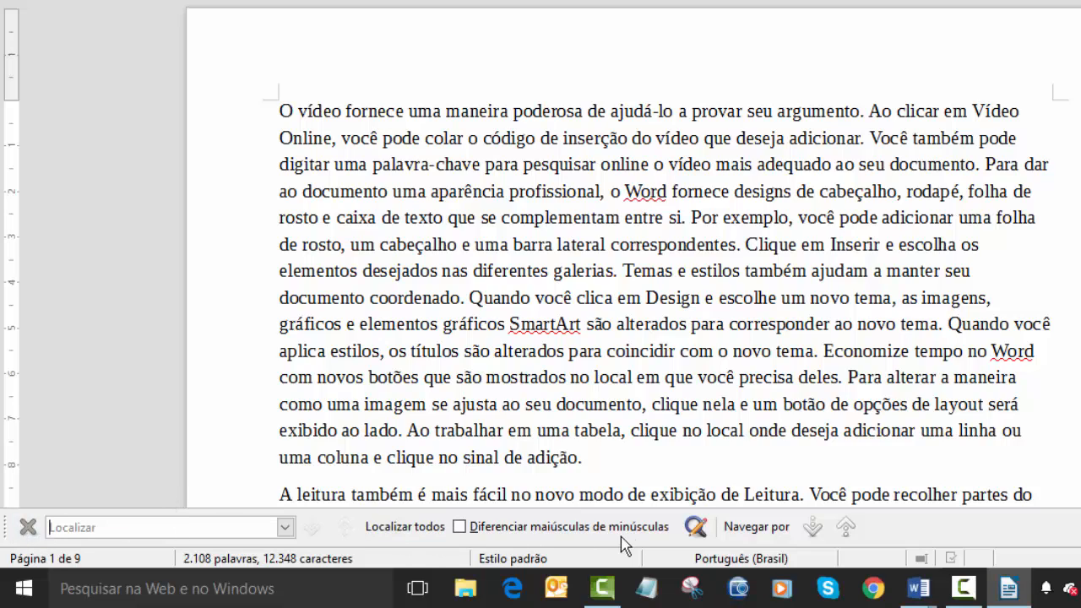
{"action": "left_click", "coordinate": [192, 526]}
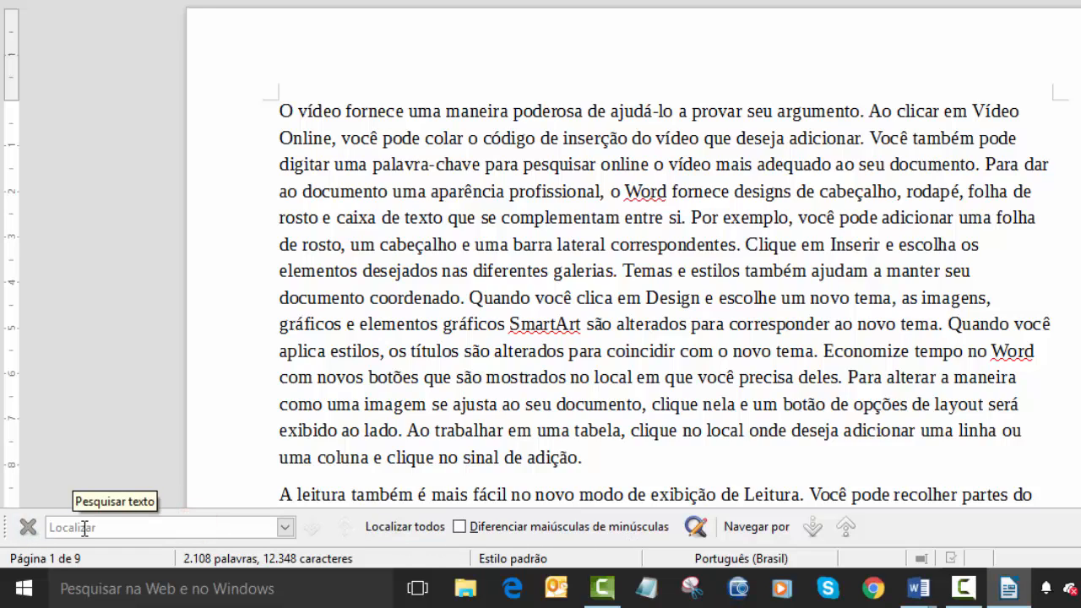
{"action": "type", "text": "Word"}
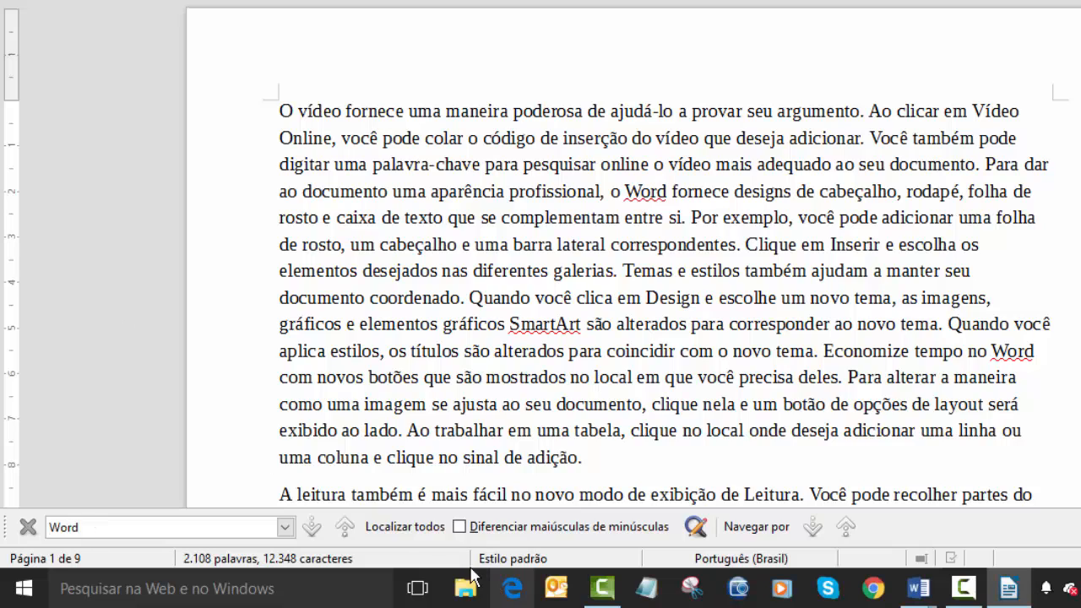
{"action": "left_click", "coordinate": [426, 528]}
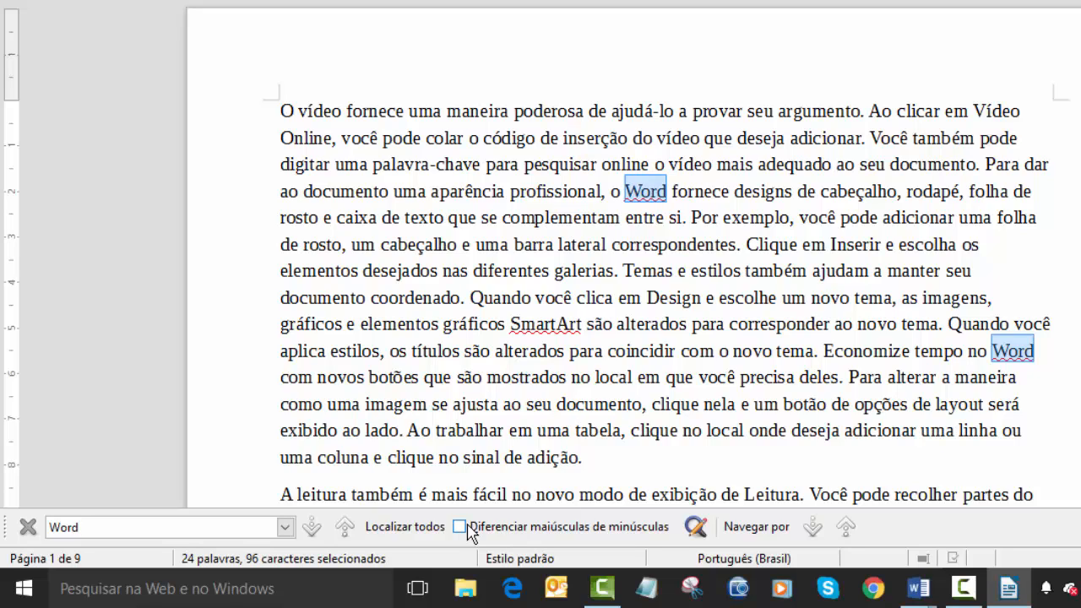
Insert two empty paragraphs above the document's first paragraph and write "São Paulo" on the first line.
{"action": "left_click", "coordinate": [286, 95]}
{"action": "key", "text": "Return"}
{"action": "key", "text": "Return"}
{"action": "key", "text": "Up"}
{"action": "key", "text": "Up"}
{"action": "type", "text": "Saà"}
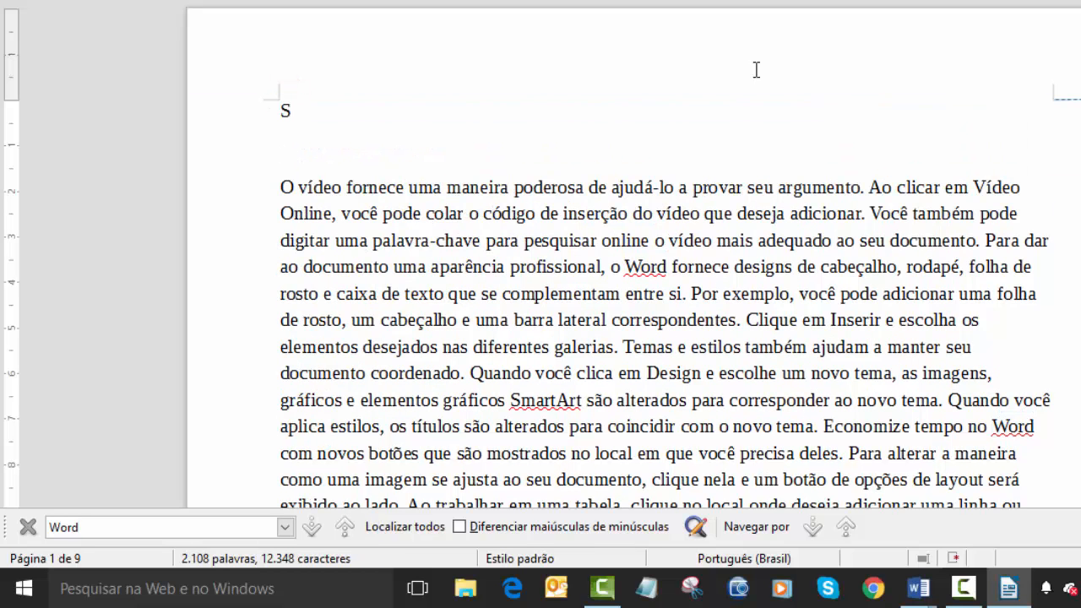
{"action": "key", "text": "BackSpace"}
{"action": "key", "text": "BackSpace"}
{"action": "type", "text": "ão Paulo"}
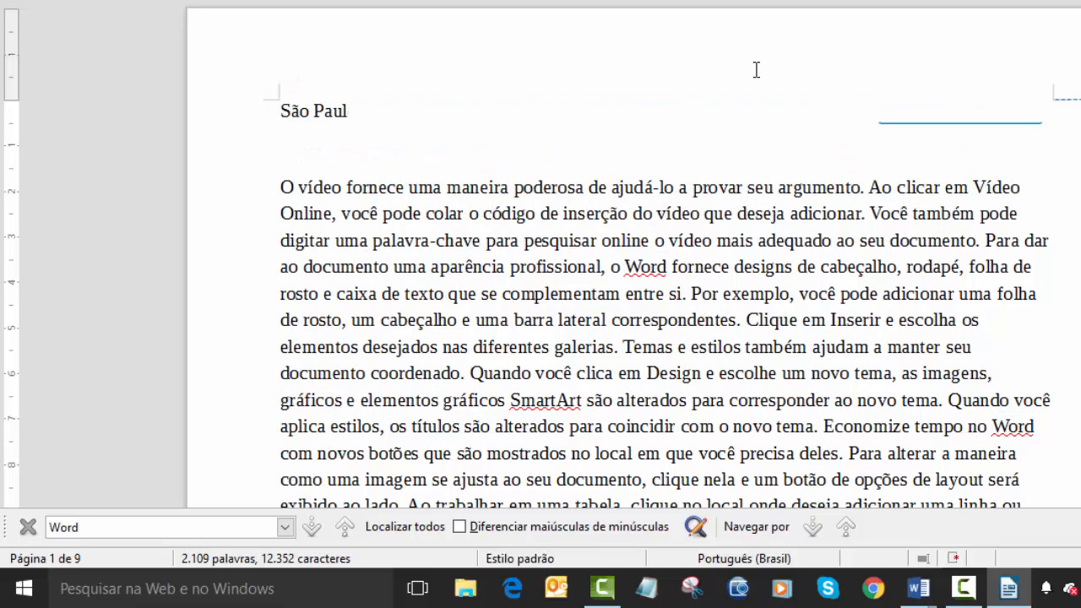
Write "são Paulo" on the line below "São Paulo" and remove the extra empty paragraph beneath it.
{"action": "key", "text": "Return"}
{"action": "type", "text": "sao"}
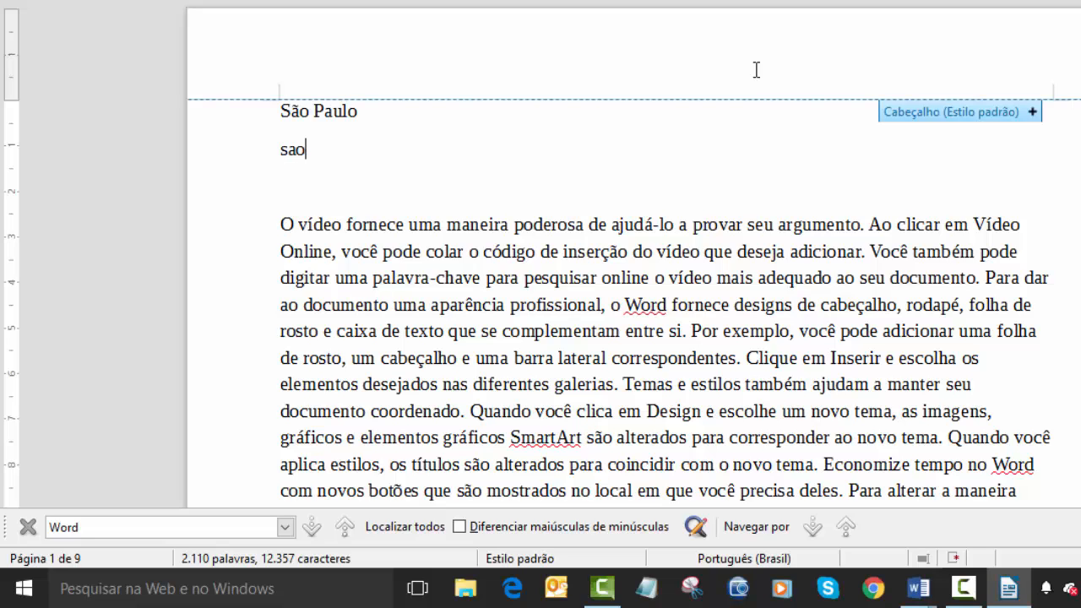
{"action": "key", "text": "BackSpace"}
{"action": "key", "text": "BackSpace"}
{"action": "type", "text": "ão Paulo"}
{"action": "key", "text": "Return"}
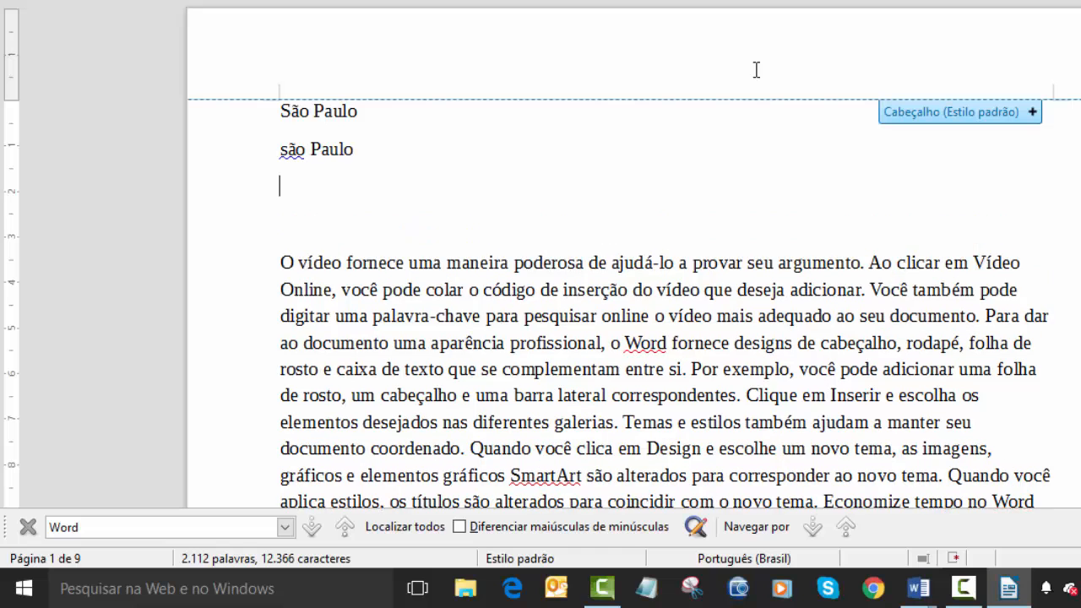
{"action": "key", "text": "Delete"}
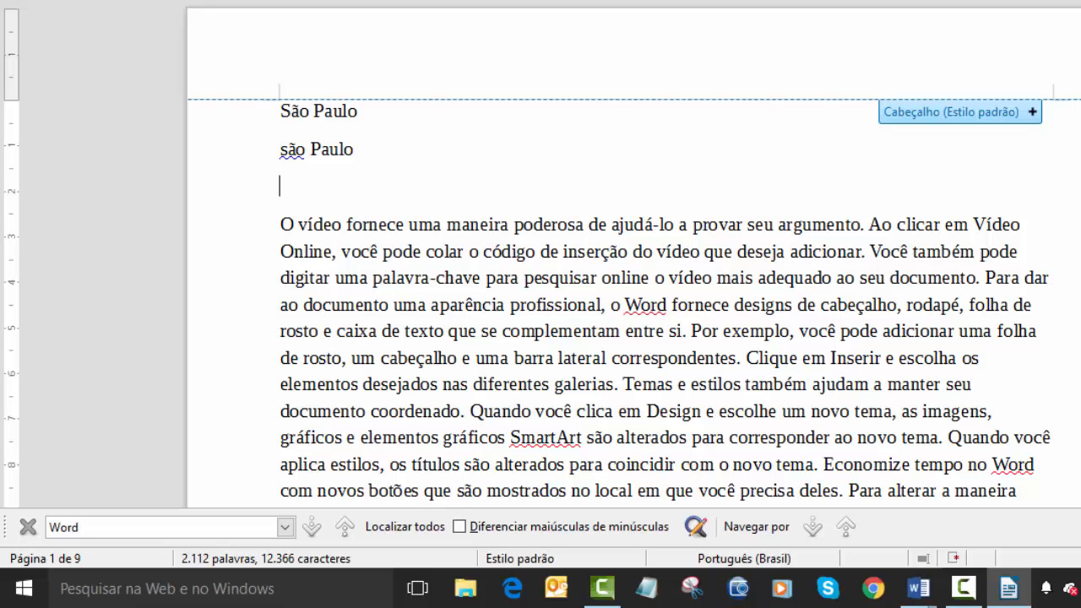
Write "O que são vídeos?" on the empty line above the first body paragraph.
{"action": "type", "text": "O que são "}
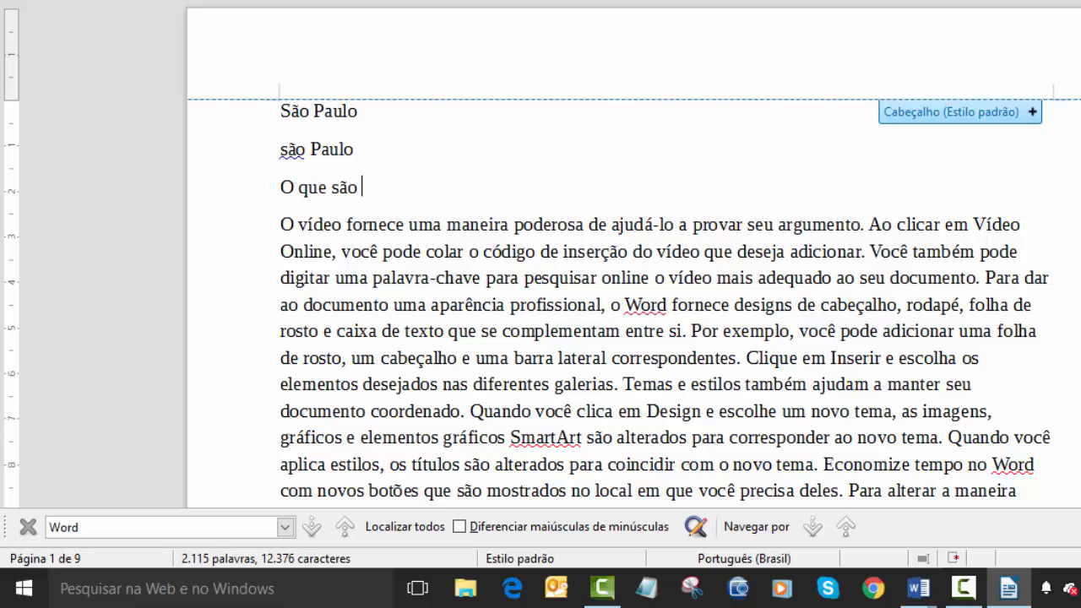
{"action": "type", "text": "co"}
{"action": "key", "text": "BackSpace"}
{"action": "type", "text": "ídeos?"}
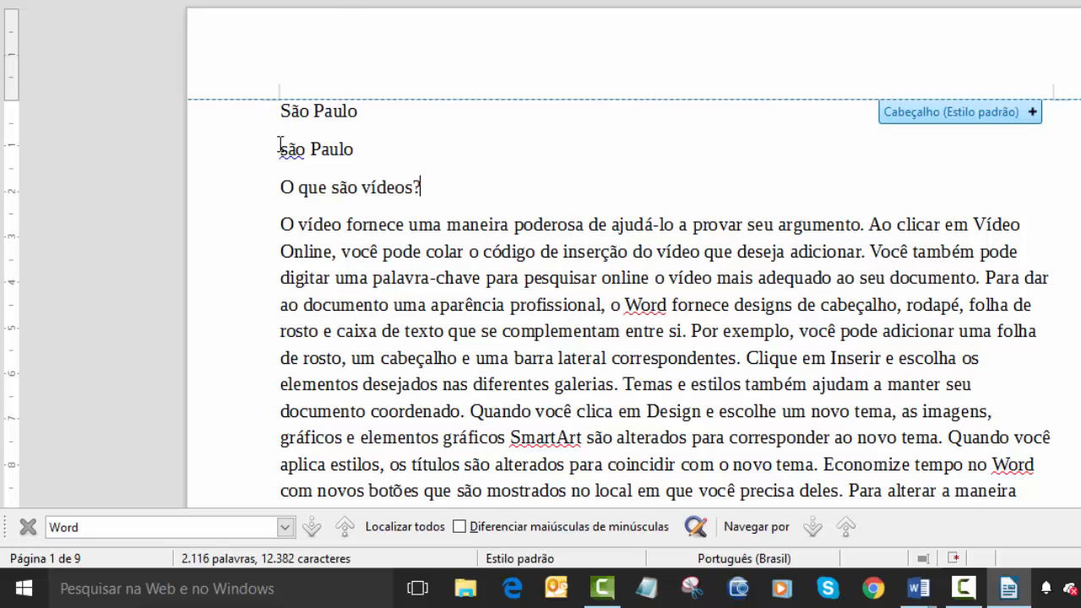
Select the initial letter of "são" in "O que são vídeos?" and clear the selection.
{"action": "left_click", "coordinate": [342, 186]}
{"action": "left_click_drag", "start_coordinate": [342, 187], "coordinate": [335, 186]}
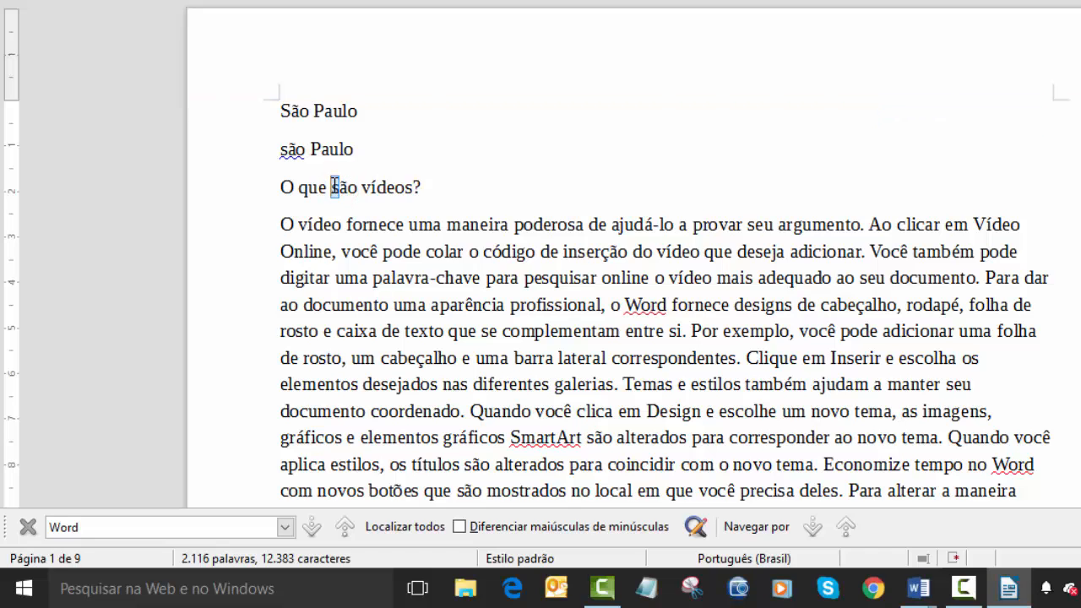
{"action": "left_click", "coordinate": [369, 209]}
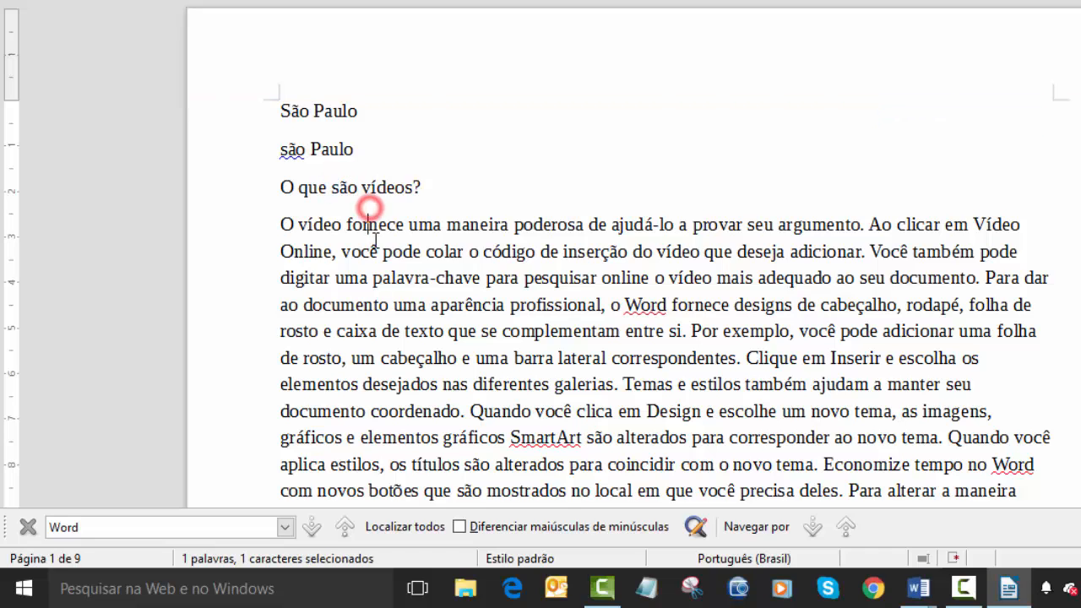
{"action": "left_click", "coordinate": [341, 149]}
{"action": "left_click", "coordinate": [549, 208]}
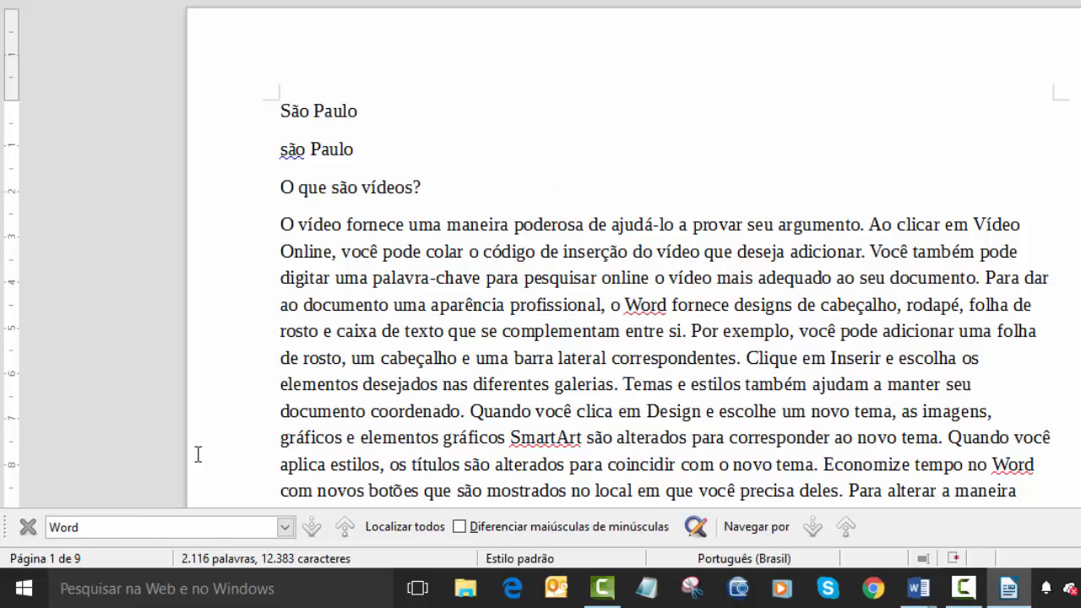
Search for "são" with case matching enabled and step forward through its matches.
{"action": "left_click", "coordinate": [119, 523]}
{"action": "type", "text": "são"}
{"action": "left_click", "coordinate": [459, 526]}
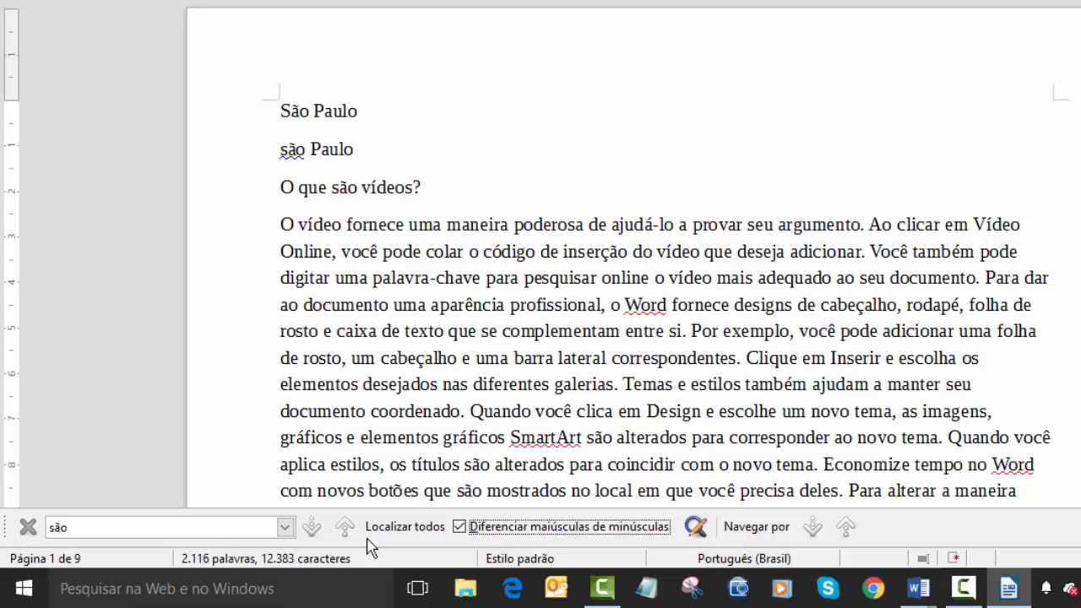
{"action": "left_click", "coordinate": [312, 527]}
{"action": "left_click", "coordinate": [312, 527]}
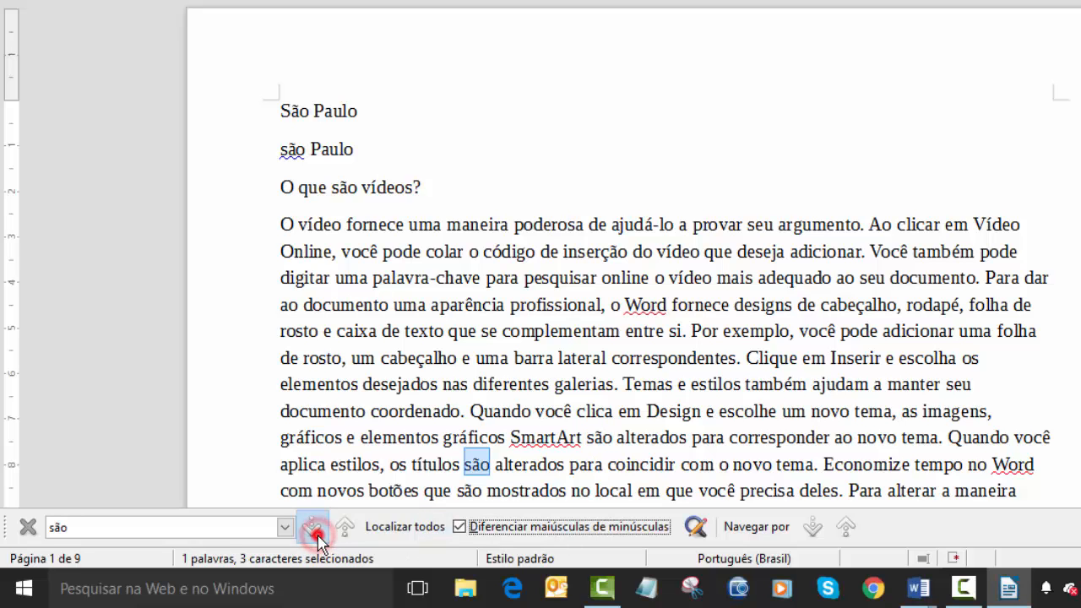
{"action": "left_click", "coordinate": [312, 527]}
{"action": "left_click", "coordinate": [312, 527]}
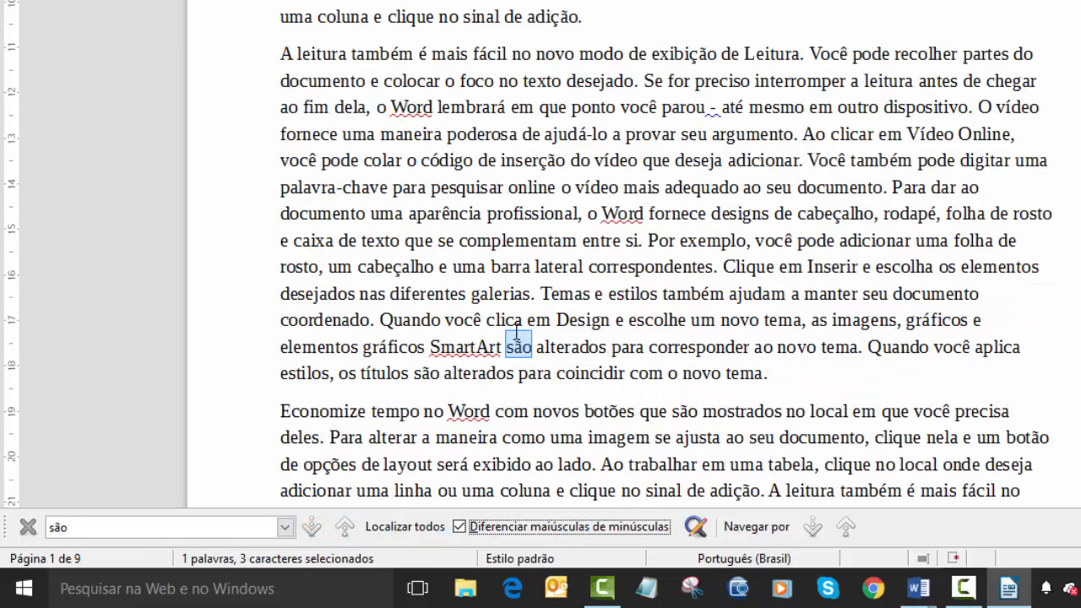
Step backward through the "são" matches past the document's beginning, and move forward again to "são Paulo".
{"action": "left_click", "coordinate": [358, 526]}
{"action": "left_click", "coordinate": [358, 526]}
{"action": "left_click", "coordinate": [358, 527]}
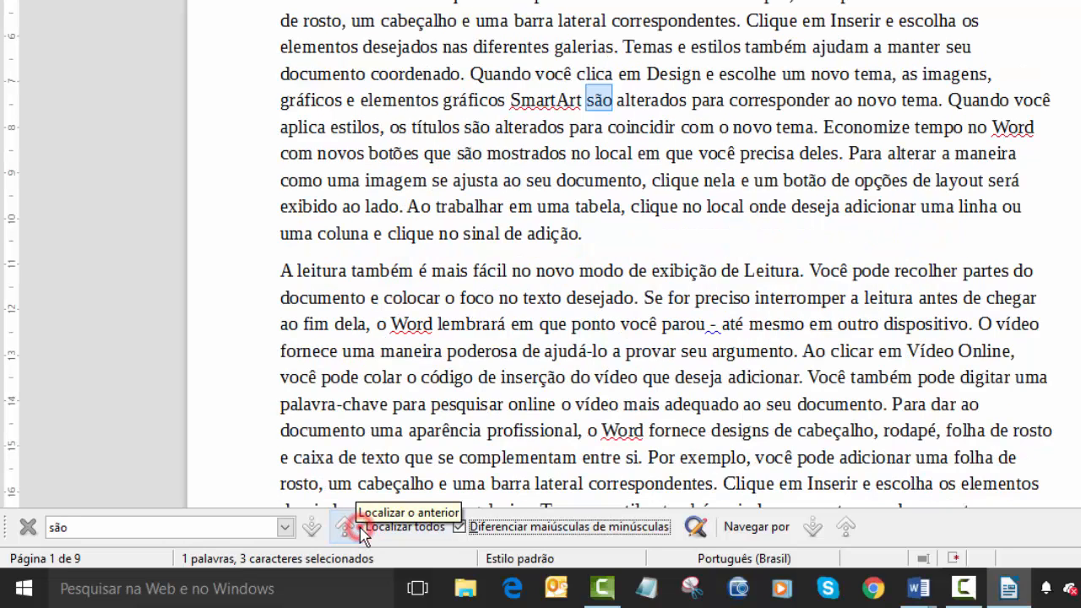
{"action": "left_click", "coordinate": [358, 527]}
{"action": "left_click", "coordinate": [358, 527]}
{"action": "left_click", "coordinate": [358, 527]}
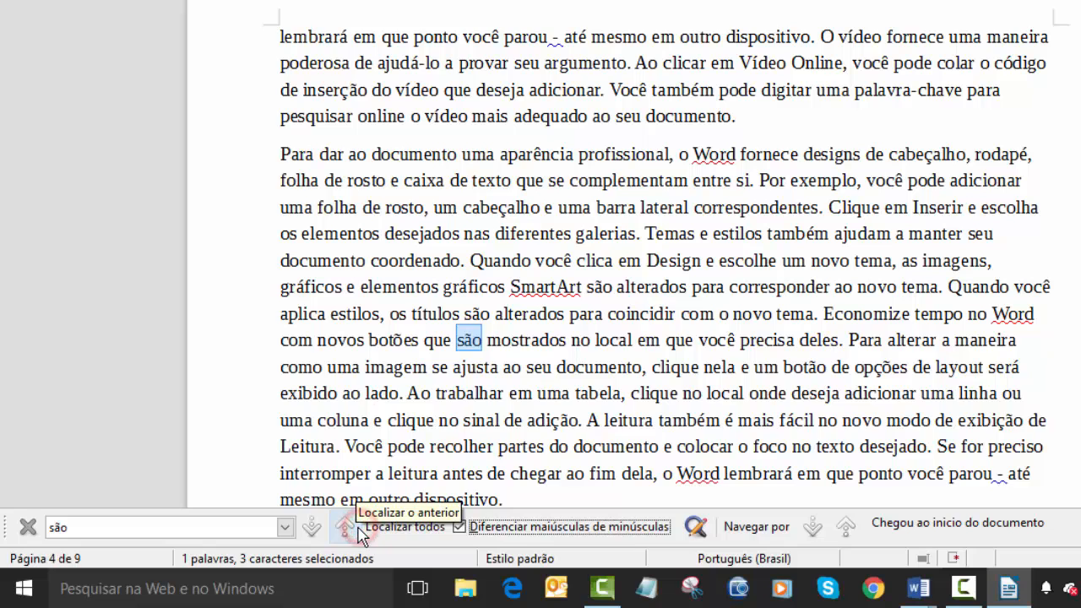
{"action": "left_click", "coordinate": [312, 527]}
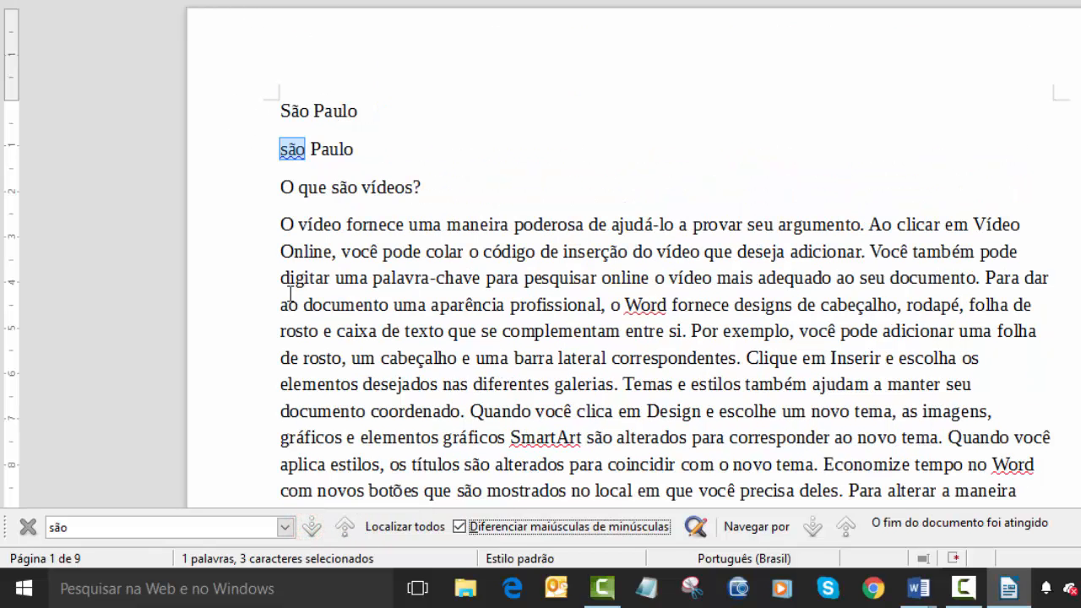
Turn off case matching in the quick search and set the replacement for "são" to "São" in Find & Replace.
{"action": "left_click", "coordinate": [459, 526]}
{"action": "left_click", "coordinate": [696, 526]}
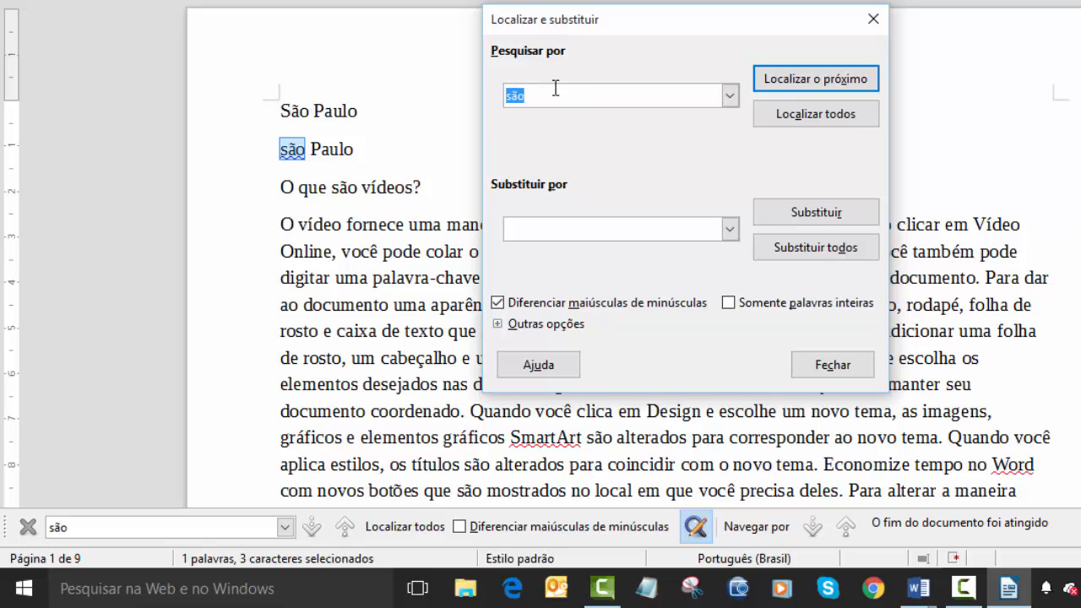
{"action": "left_click", "coordinate": [537, 221]}
{"action": "type", "text": "São"}
Step forward through the case-sensitive matches of "são" in Find & Replace without replacing any.
{"action": "left_click", "coordinate": [834, 81]}
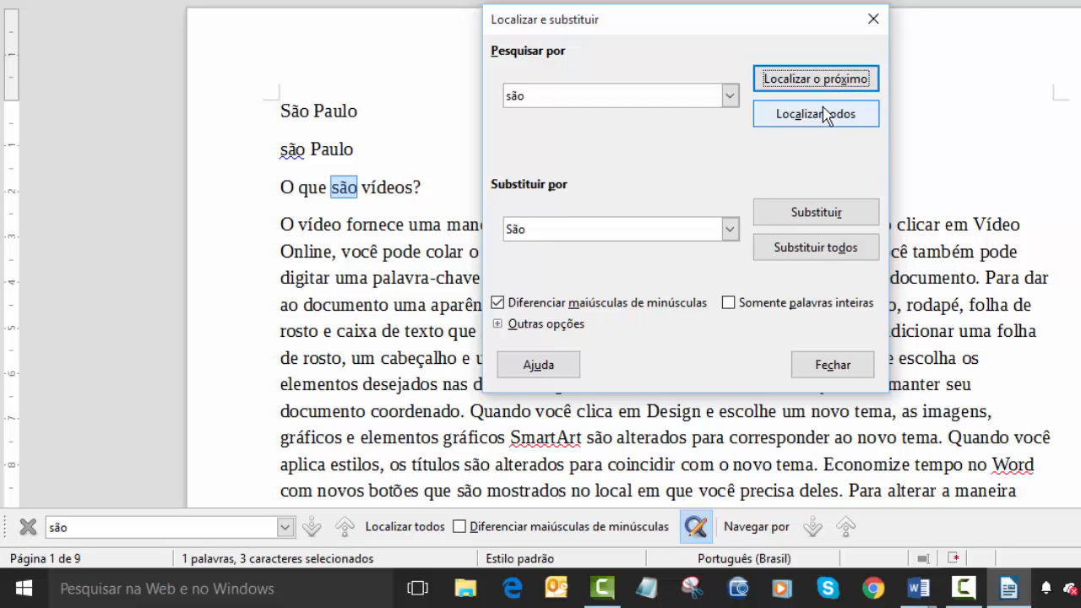
{"action": "left_click", "coordinate": [828, 82]}
{"action": "left_click", "coordinate": [827, 84]}
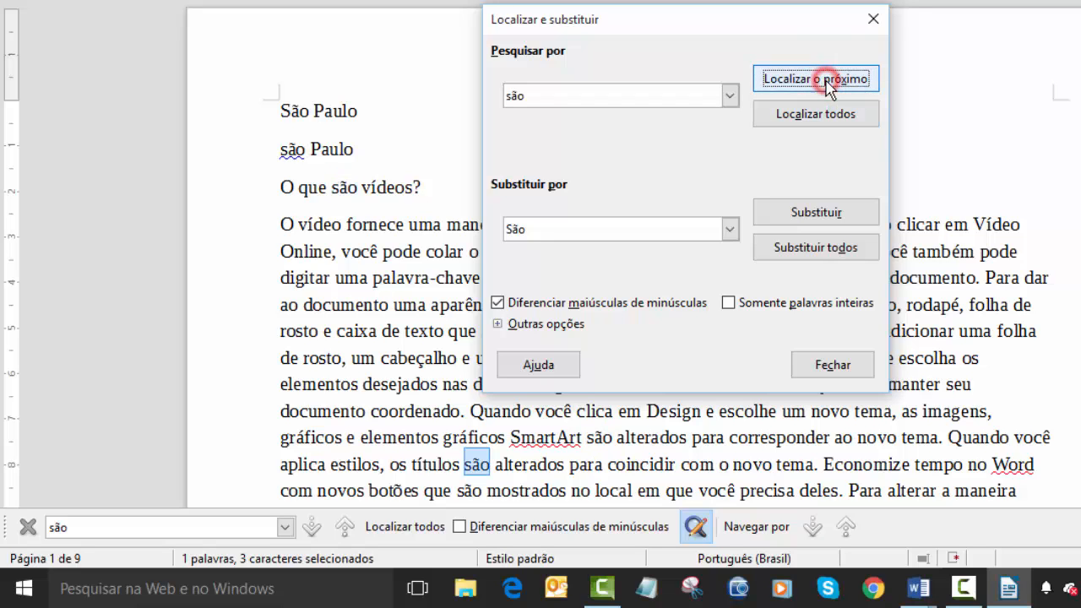
{"action": "left_click", "coordinate": [828, 85]}
{"action": "left_click", "coordinate": [827, 85]}
{"action": "left_click", "coordinate": [828, 85]}
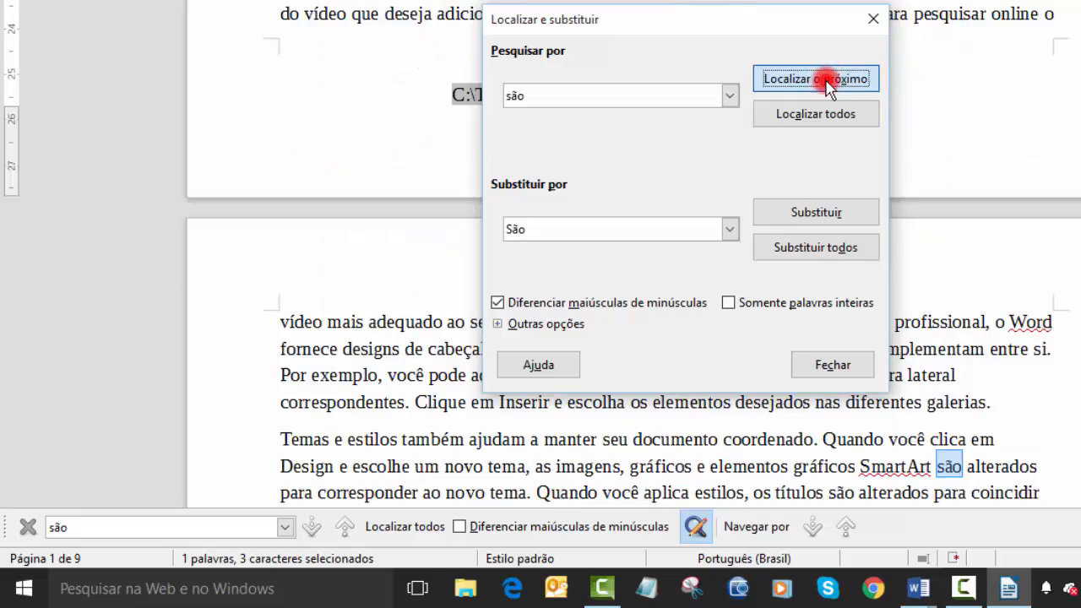
{"action": "left_click", "coordinate": [828, 84]}
{"action": "left_click", "coordinate": [828, 84]}
{"action": "left_click", "coordinate": [828, 85]}
{"action": "left_click", "coordinate": [829, 84]}
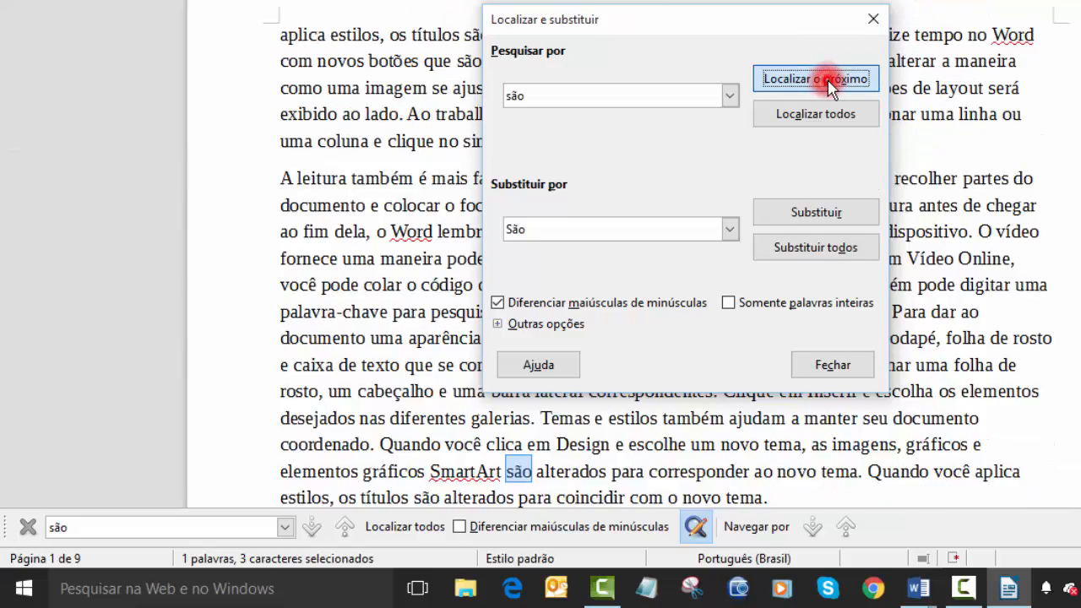
Continue through the remaining case-sensitive matches of "são" until the search wraps around to the first page.
{"action": "left_click", "coordinate": [829, 85]}
{"action": "left_click", "coordinate": [829, 85]}
{"action": "left_click", "coordinate": [830, 84]}
{"action": "left_click", "coordinate": [830, 84]}
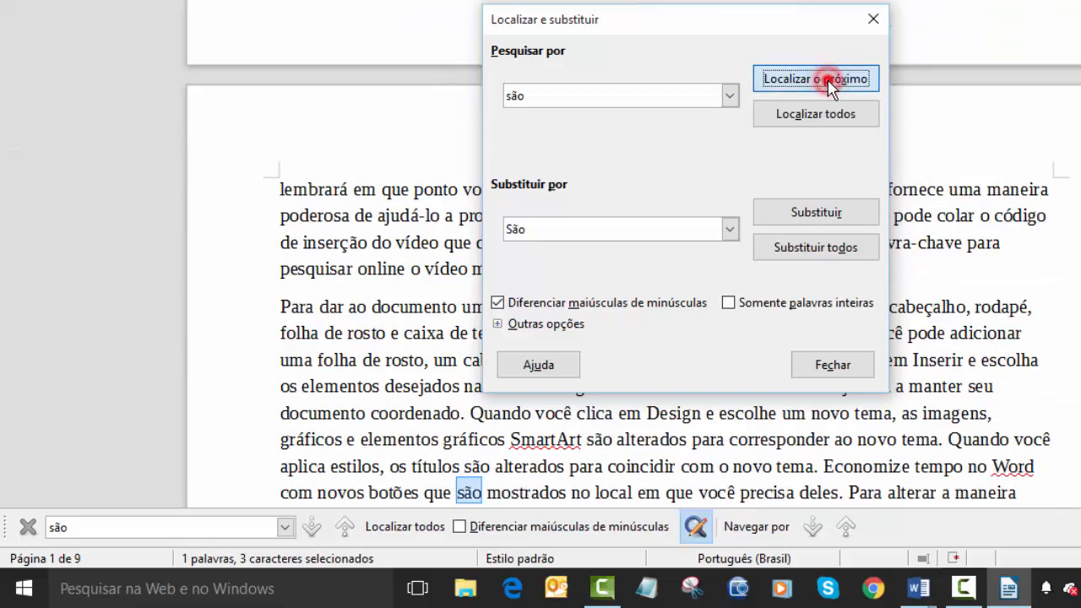
{"action": "left_click", "coordinate": [829, 84]}
{"action": "left_click", "coordinate": [830, 85]}
{"action": "left_click", "coordinate": [829, 84]}
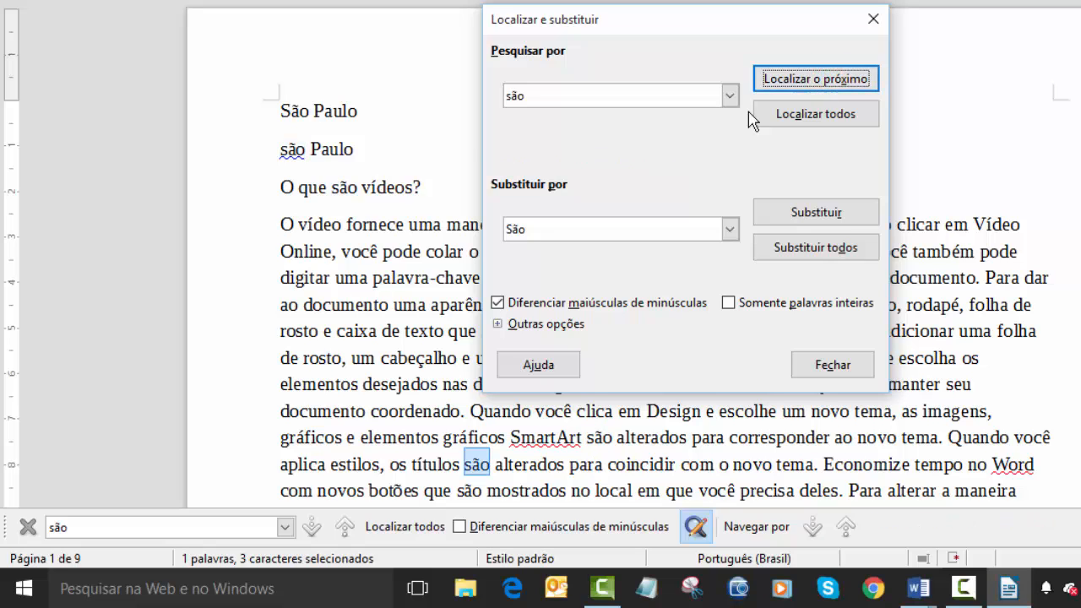
Restart the search from the document's beginning and replace "são" with "São" in the second "São Paulo" line only.
{"action": "left_click", "coordinate": [288, 109]}
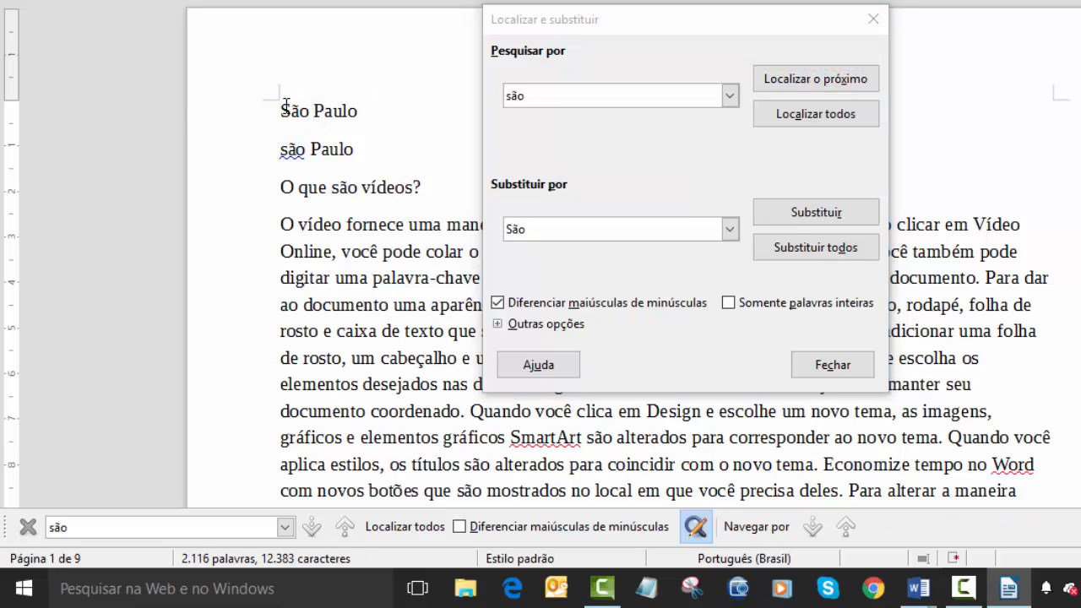
{"action": "left_click", "coordinate": [786, 85]}
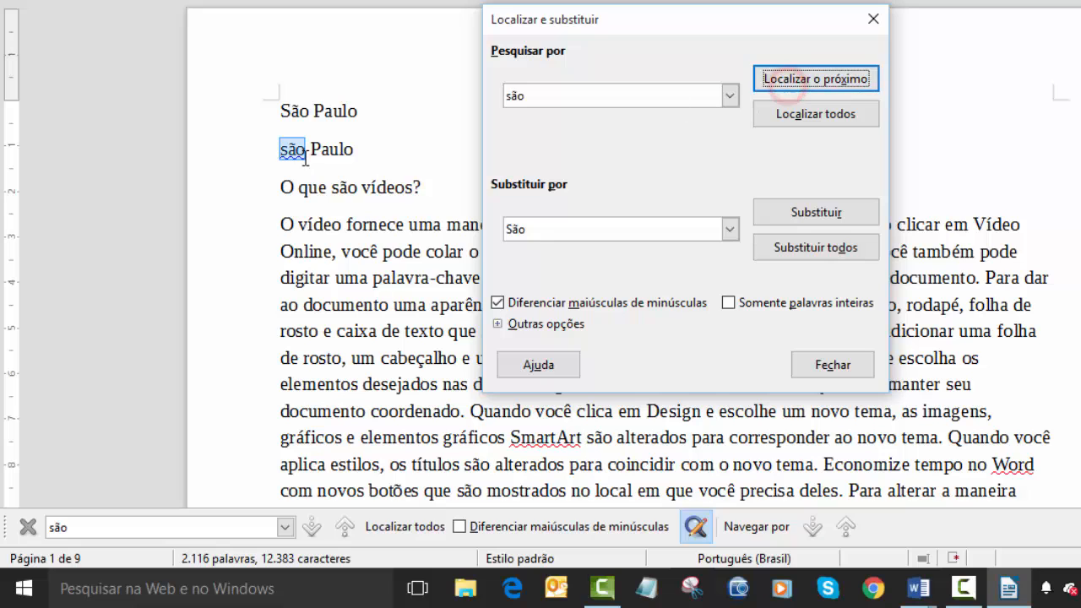
{"action": "left_click", "coordinate": [810, 212]}
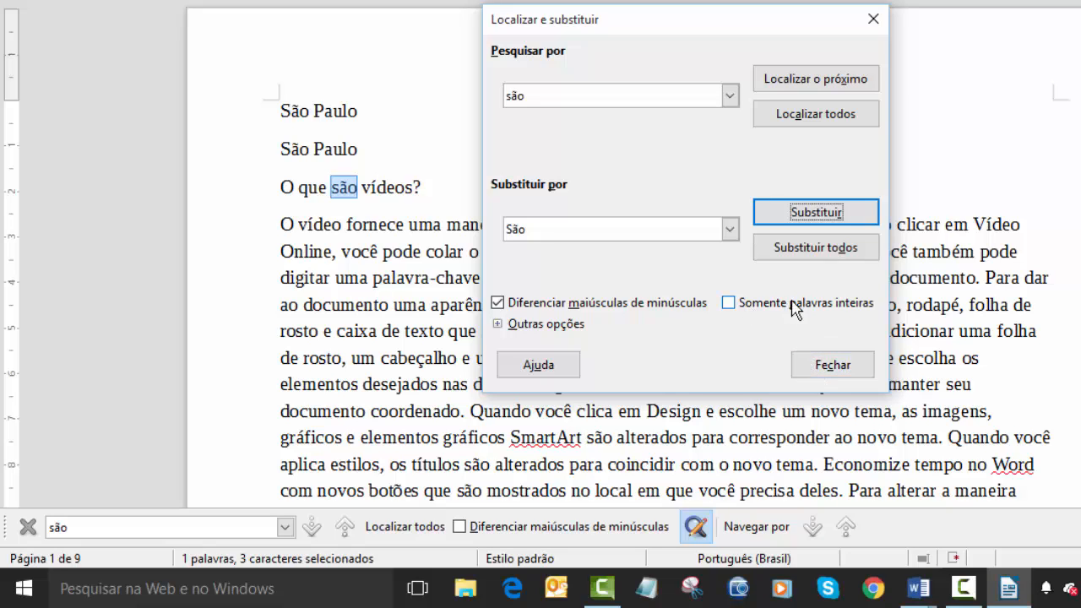
Restrict the search to whole words only and set the search text to "junto".
{"action": "double_click", "coordinate": [536, 95]}
{"action": "double_click", "coordinate": [523, 96]}
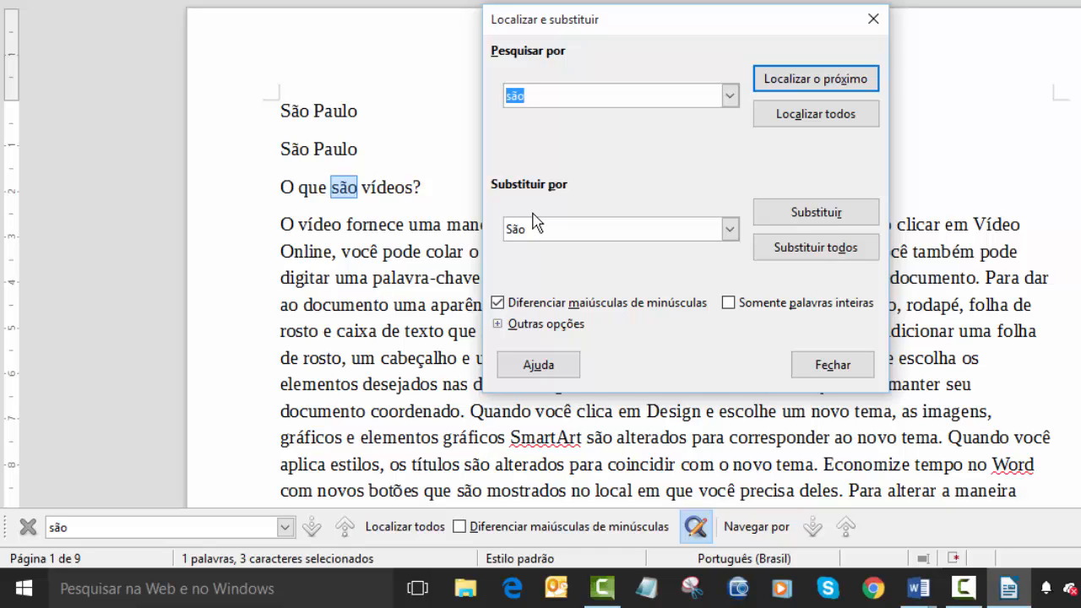
{"action": "left_click", "coordinate": [728, 302]}
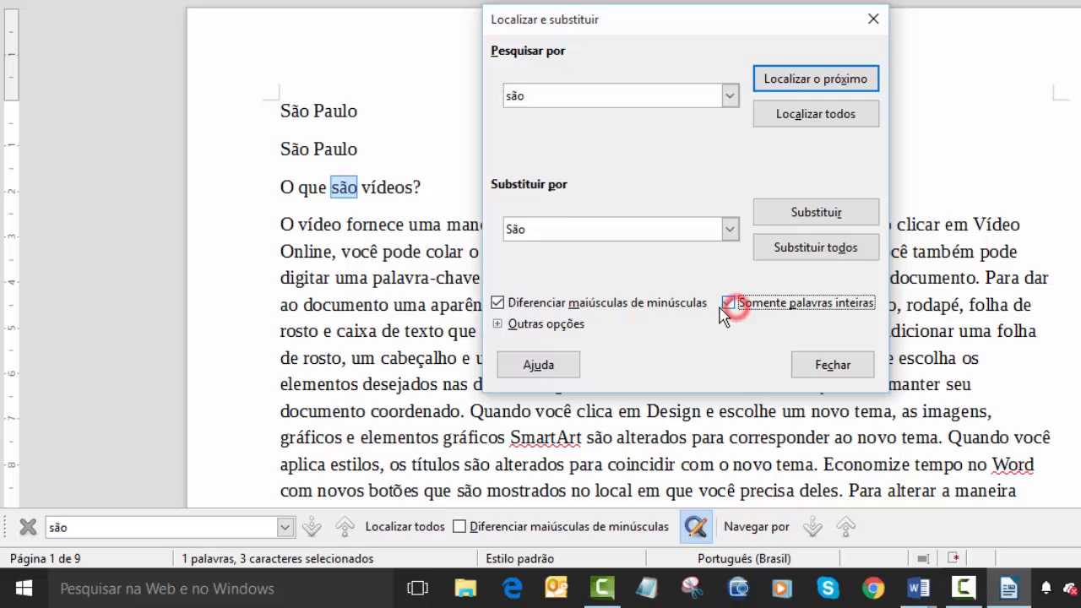
{"action": "double_click", "coordinate": [532, 97]}
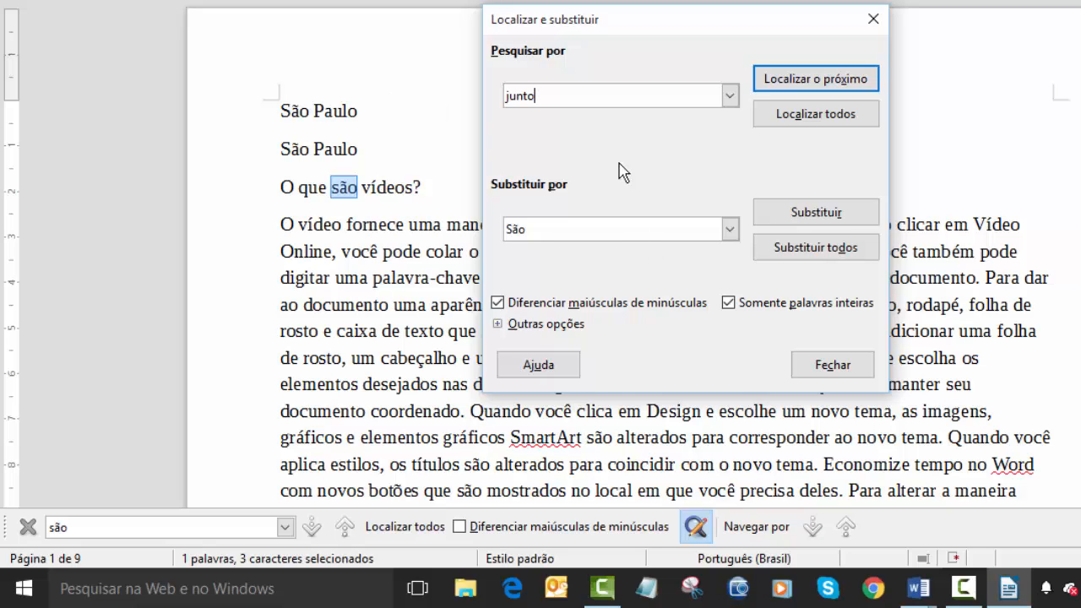
Show the other search options, and turn the restriction to the current selection on and off again.
{"action": "left_click", "coordinate": [498, 325]}
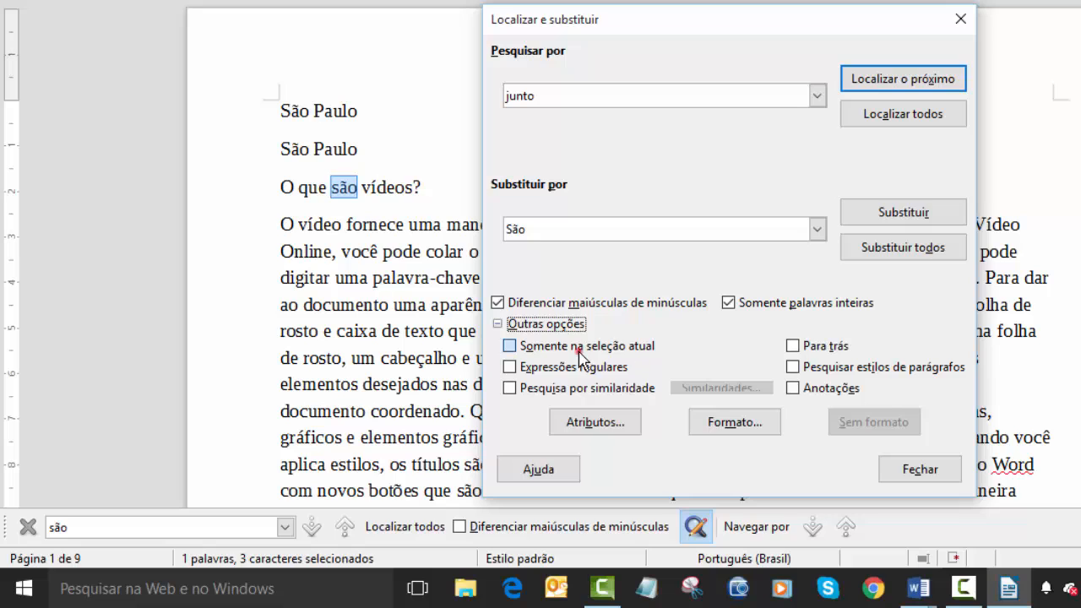
{"action": "left_click", "coordinate": [581, 346]}
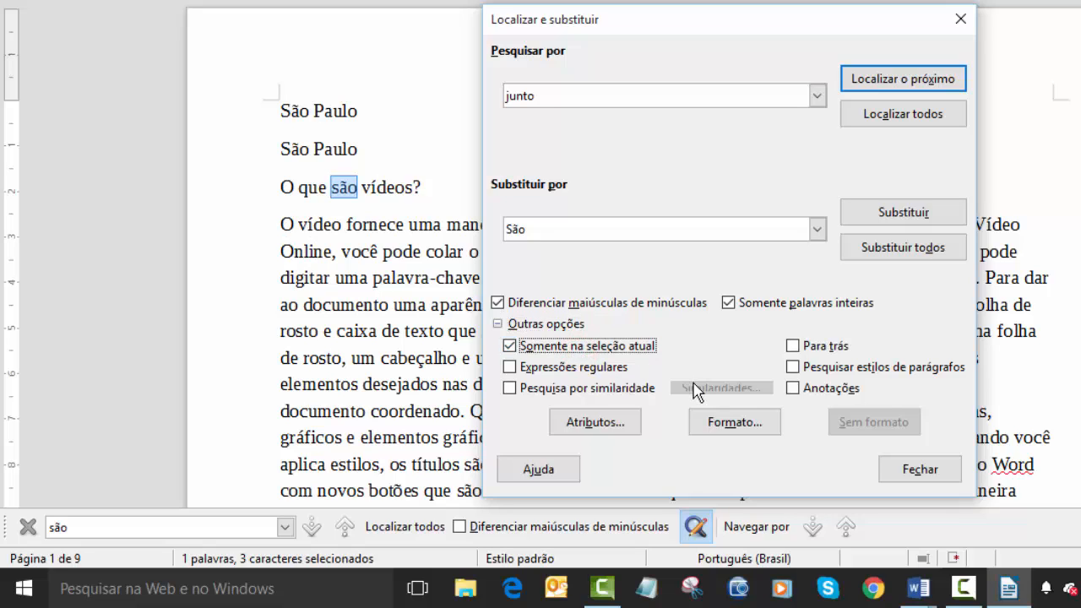
{"action": "left_click", "coordinate": [625, 346]}
Try out the search attributes from Alinhamento through Efeitos one at a time, and cancel the attribute selection.
{"action": "left_click", "coordinate": [607, 420]}
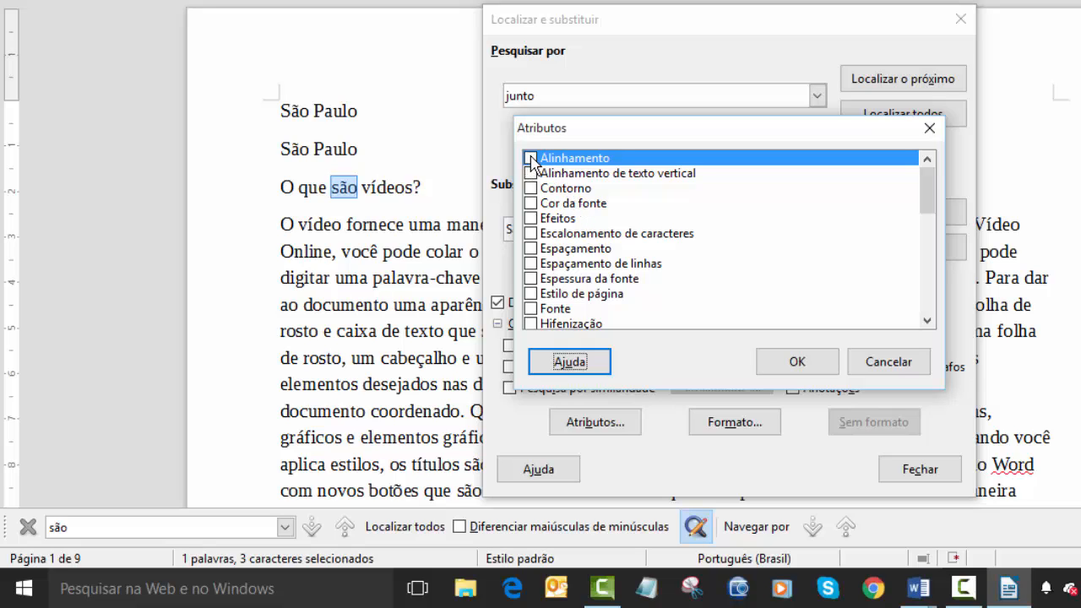
{"action": "left_click", "coordinate": [530, 158]}
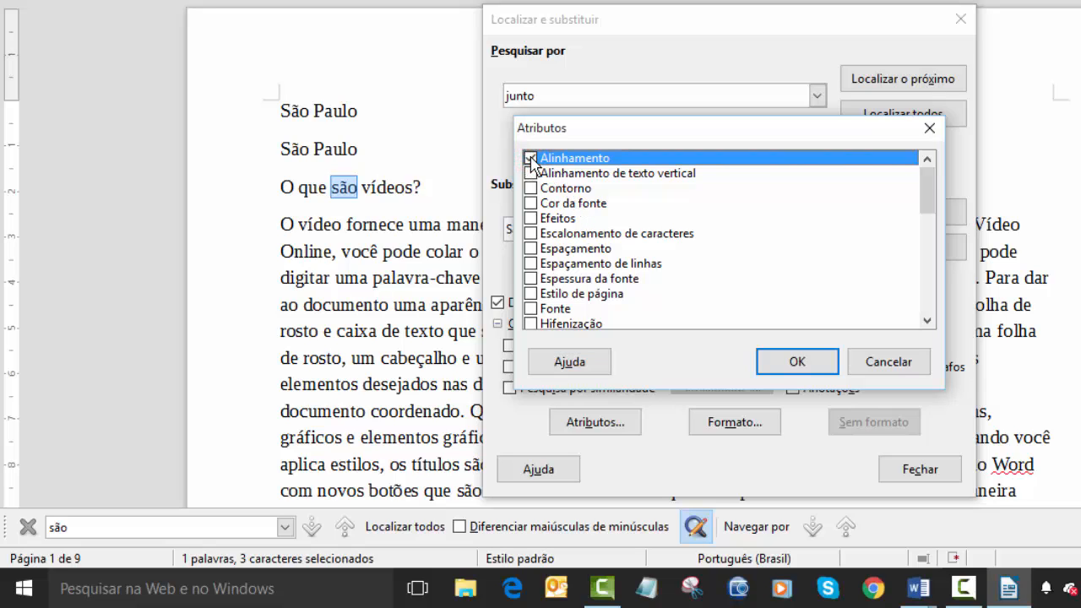
{"action": "left_click", "coordinate": [530, 158]}
{"action": "left_click", "coordinate": [534, 174]}
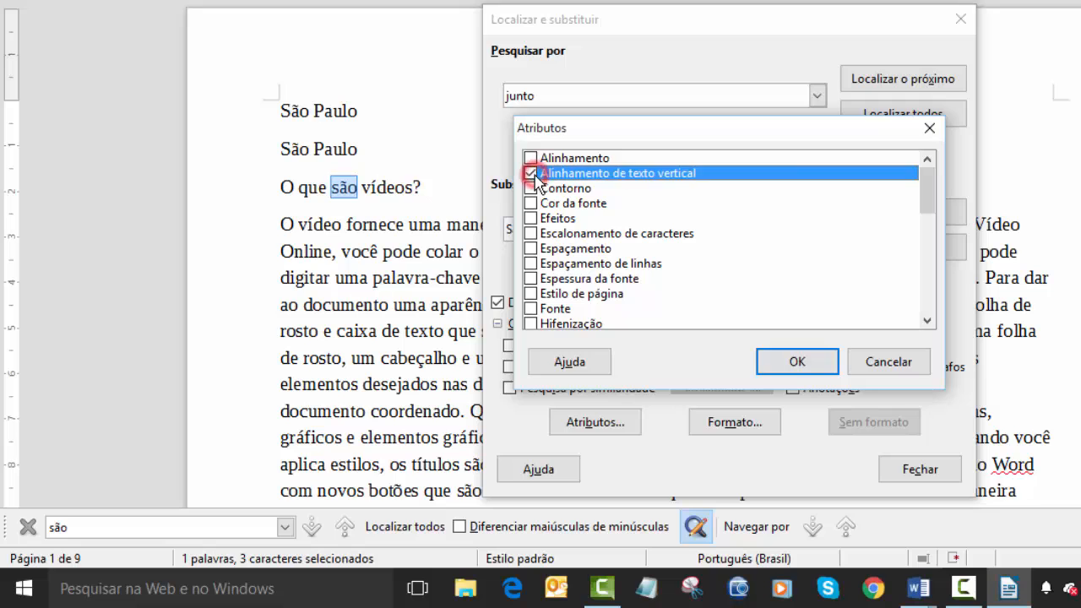
{"action": "left_click", "coordinate": [534, 174]}
{"action": "left_click", "coordinate": [534, 187]}
{"action": "left_click", "coordinate": [535, 188]}
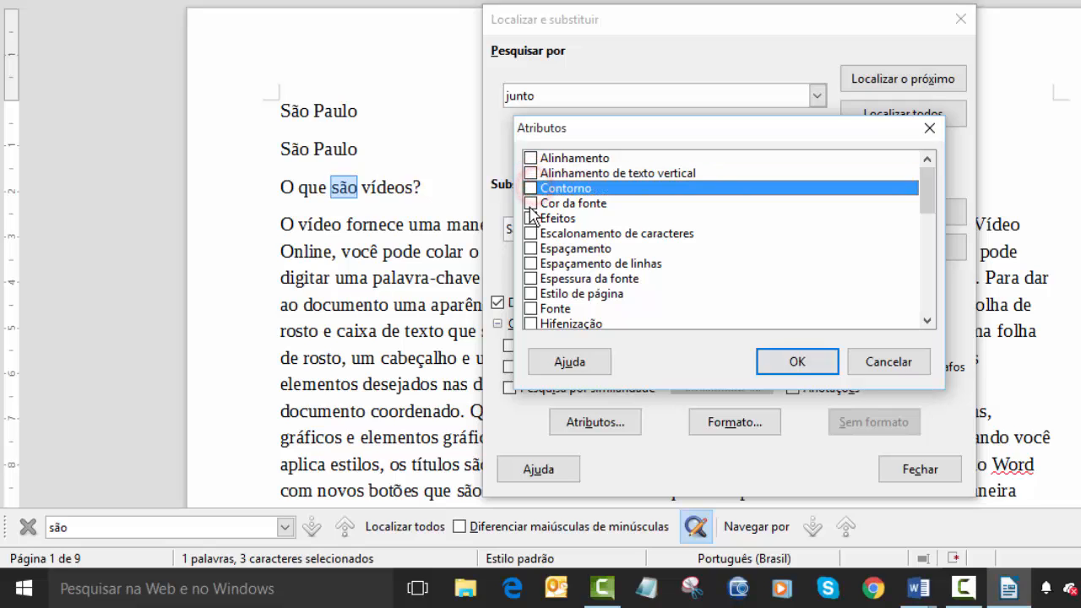
{"action": "left_click", "coordinate": [530, 203]}
{"action": "left_click", "coordinate": [530, 203]}
{"action": "left_click", "coordinate": [530, 218]}
{"action": "left_click", "coordinate": [530, 221]}
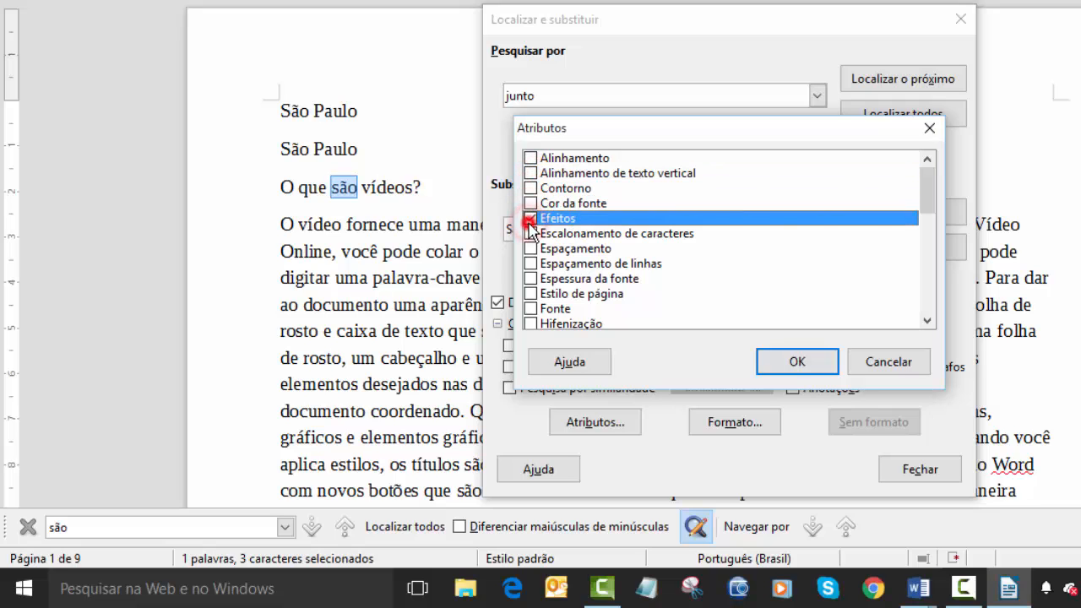
{"action": "left_click", "coordinate": [881, 363]}
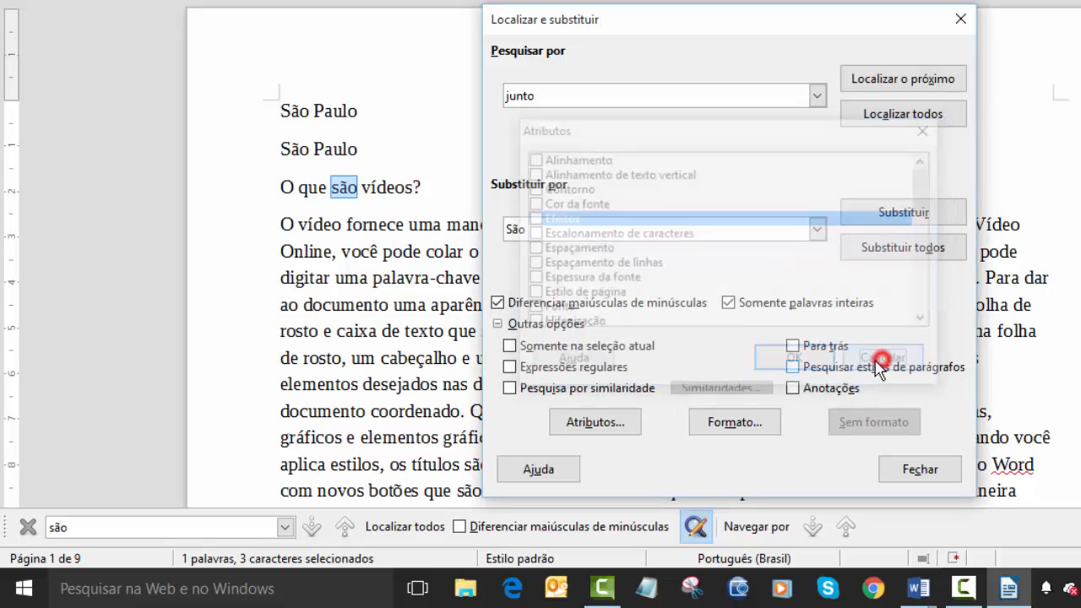
Limit the search for "junto" to text in Arial, Normal, 8 pt, and clear that format restriction again.
{"action": "left_click", "coordinate": [737, 428]}
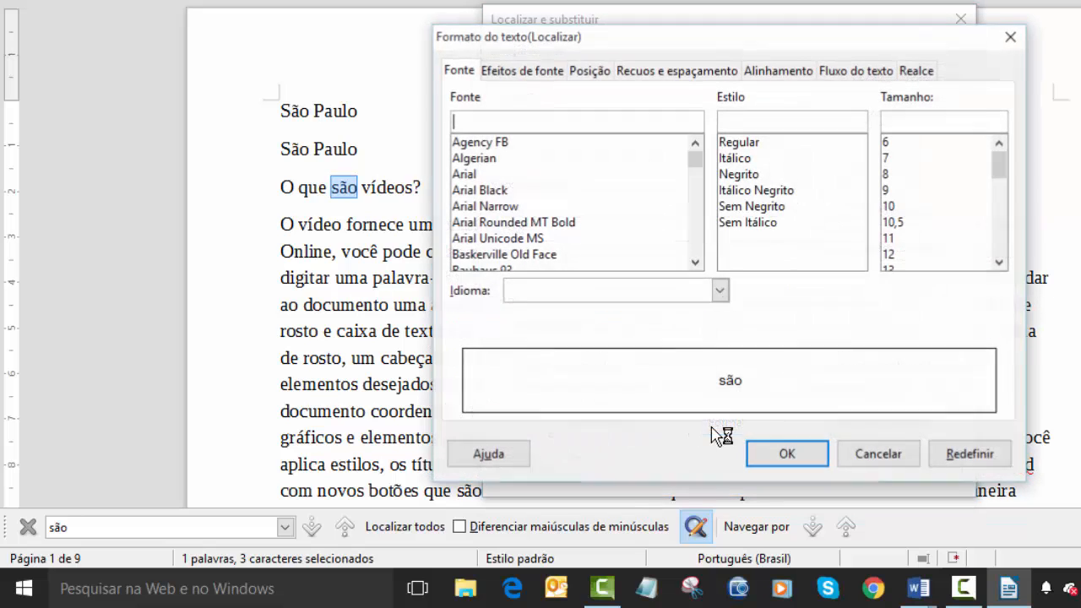
{"action": "left_click", "coordinate": [494, 174]}
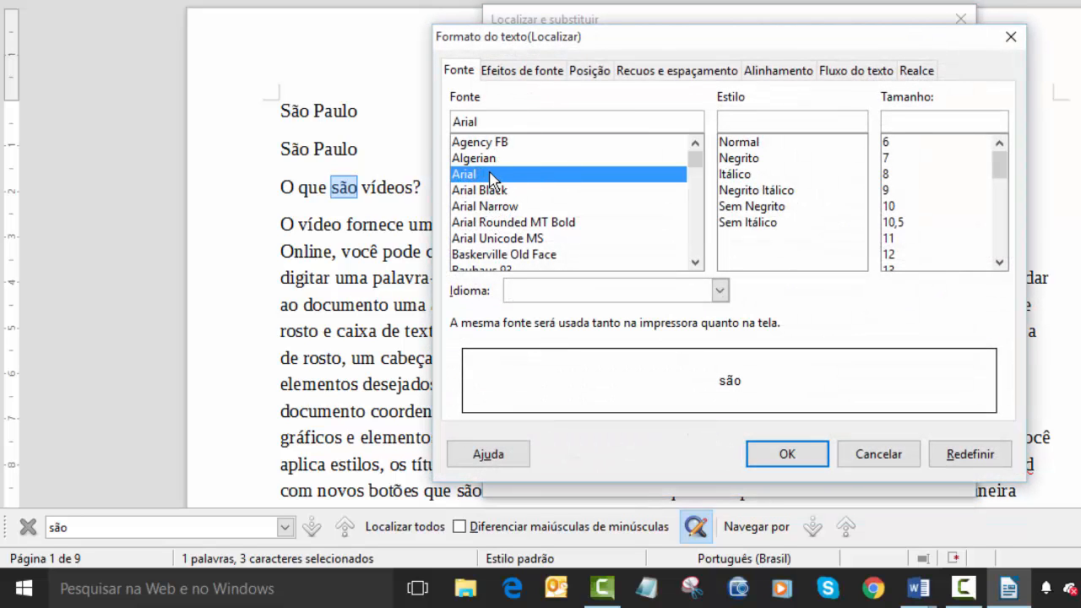
{"action": "left_click", "coordinate": [785, 141]}
{"action": "left_click", "coordinate": [927, 173]}
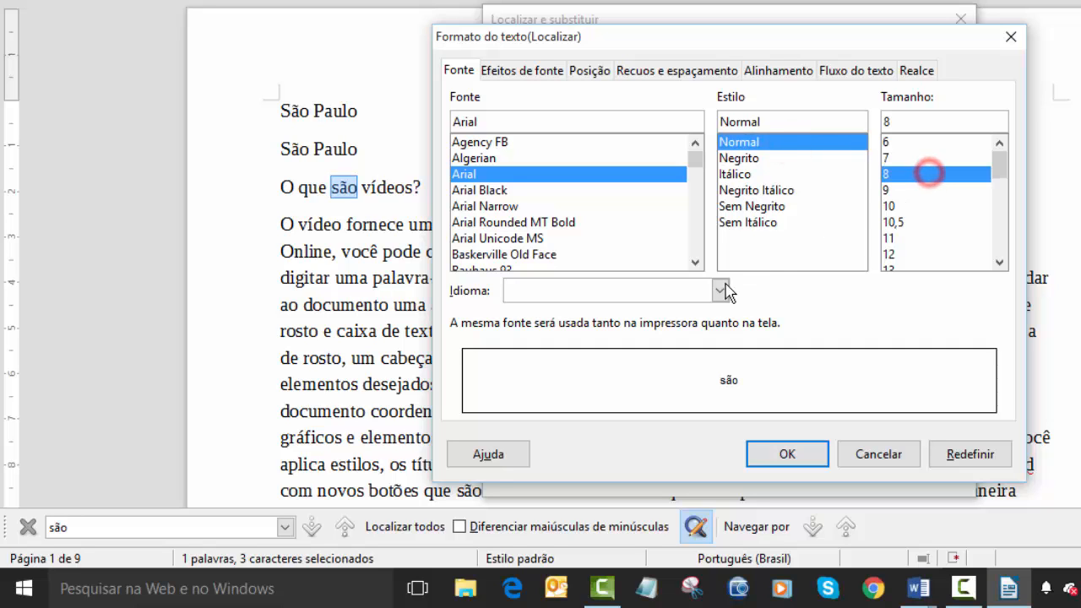
{"action": "left_click", "coordinate": [802, 455]}
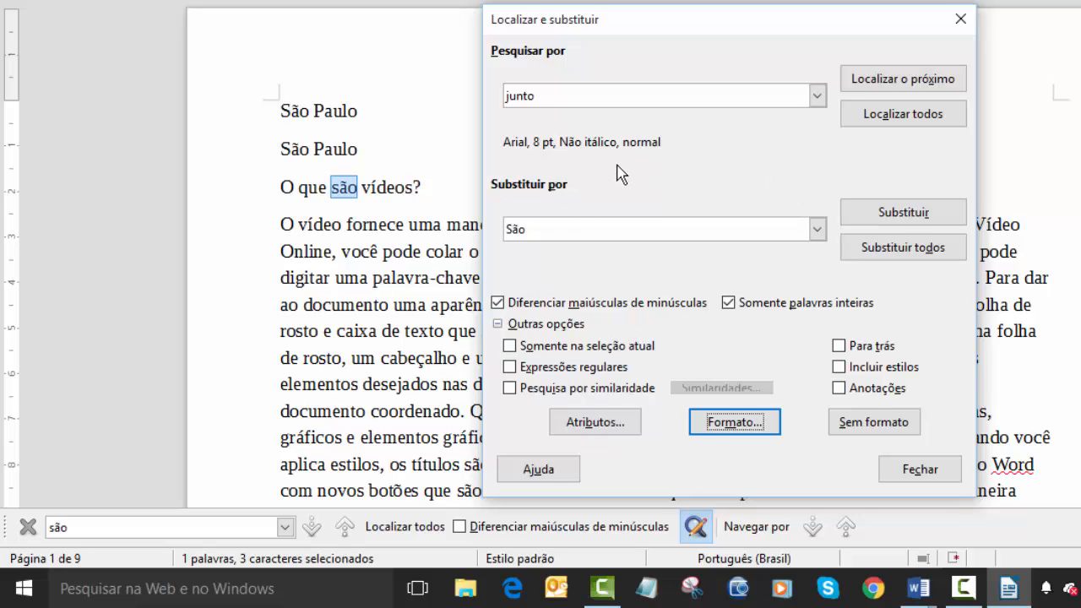
{"action": "left_click", "coordinate": [863, 424]}
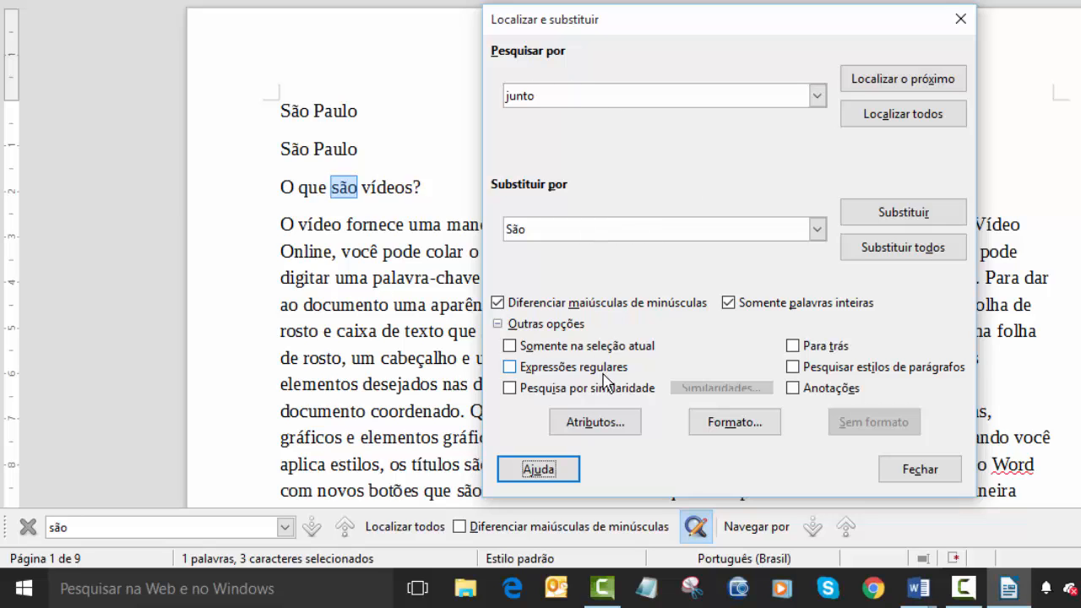
Hide the extra search options, close Find & Replace and deselect the highlighted word in the document.
{"action": "left_click", "coordinate": [497, 324]}
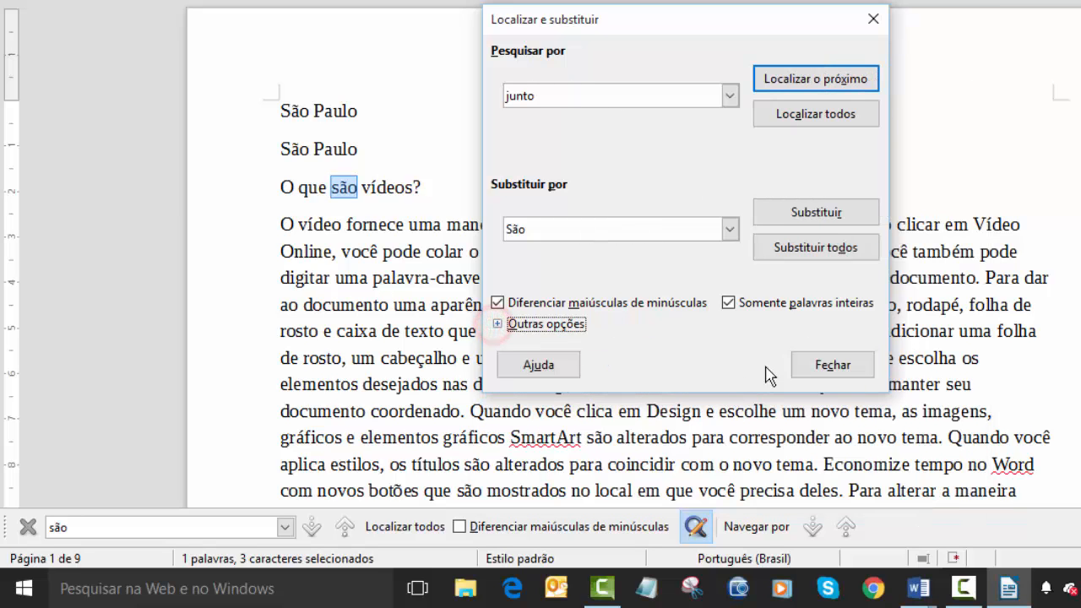
{"action": "left_click", "coordinate": [832, 365]}
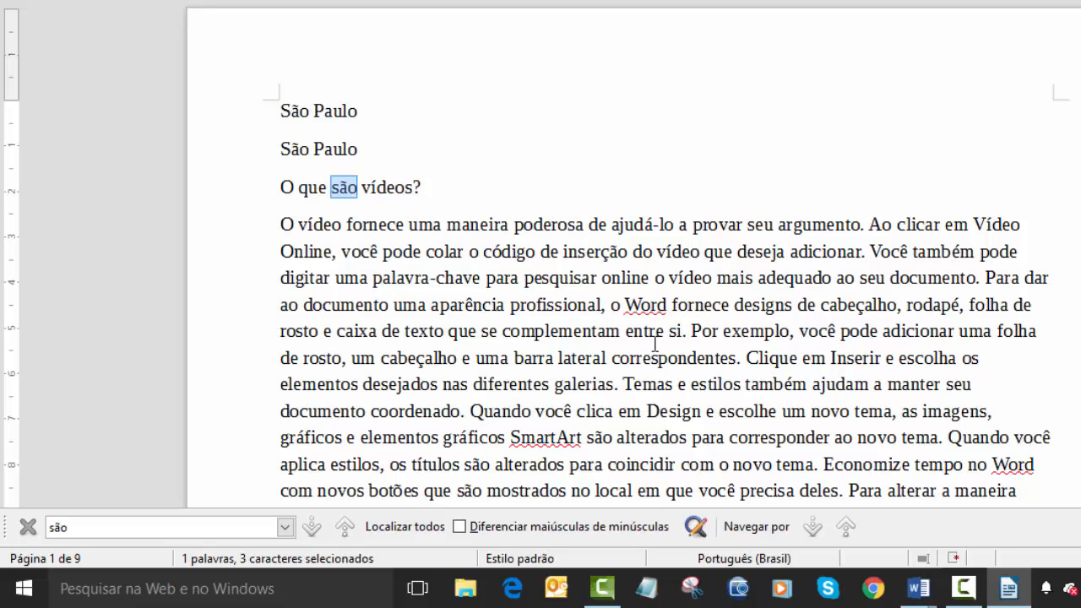
{"action": "left_click", "coordinate": [590, 278]}
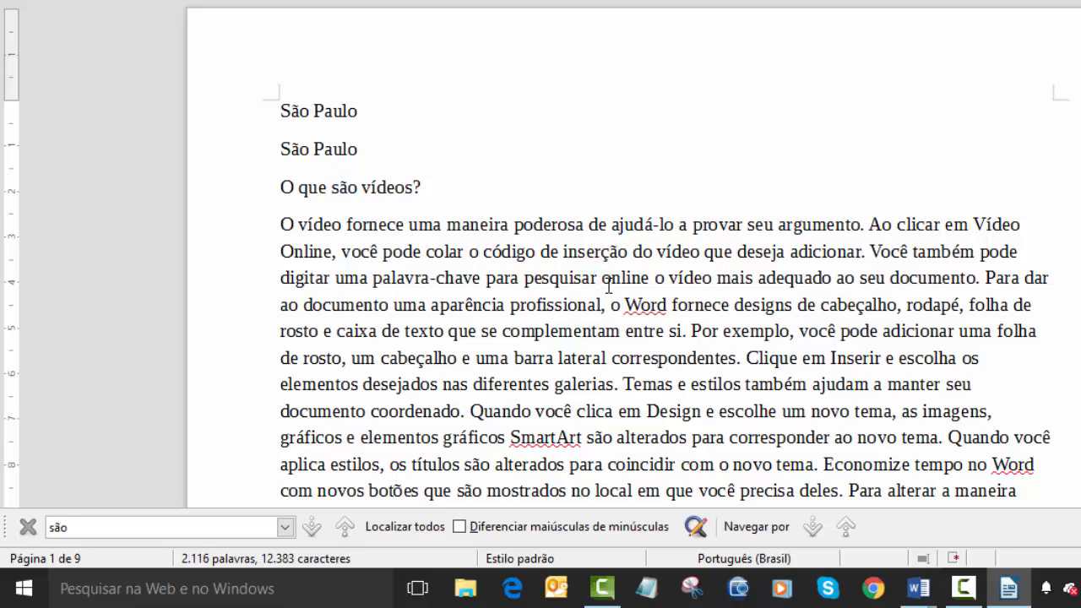
{"action": "key", "text": "ctrl+s"}
Reopen Find & Replace and replace all whole-word occurrences of "a" with "1".
{"action": "key", "text": "alt+e"}
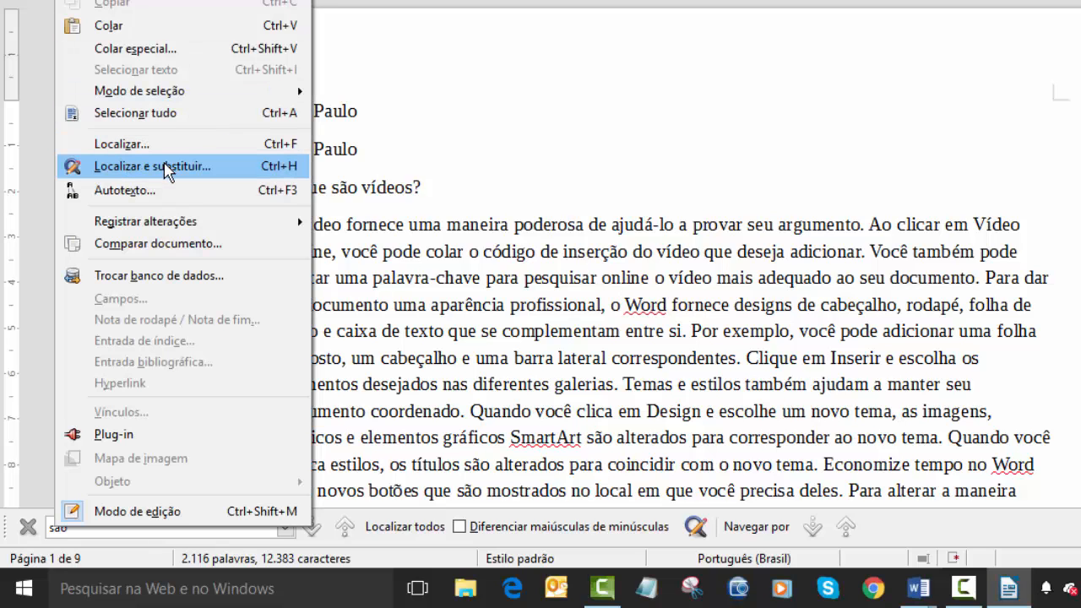
{"action": "left_click", "coordinate": [262, 167]}
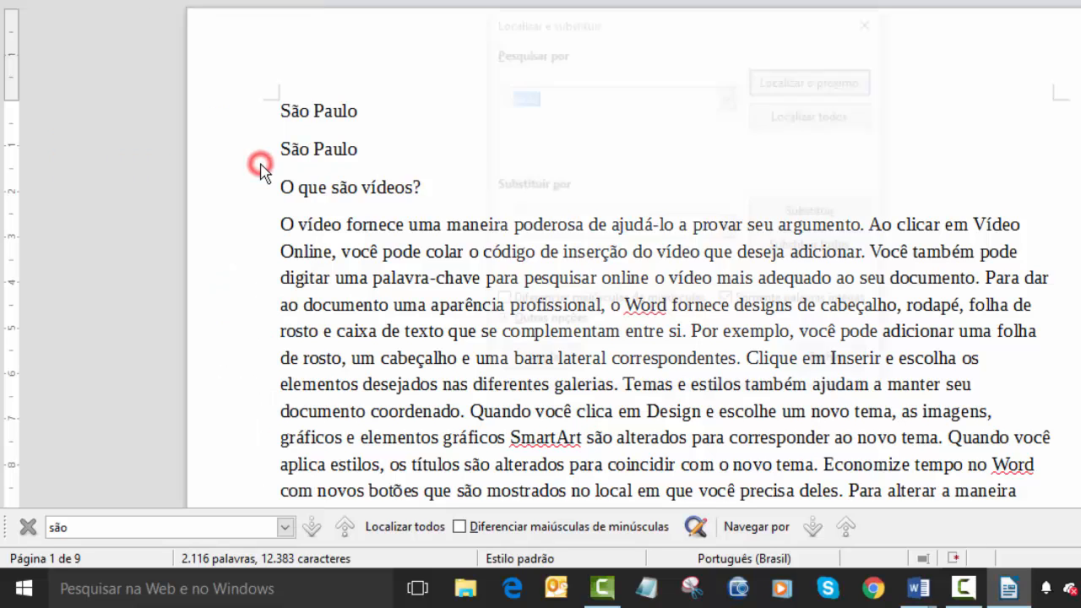
{"action": "double_click", "coordinate": [563, 95]}
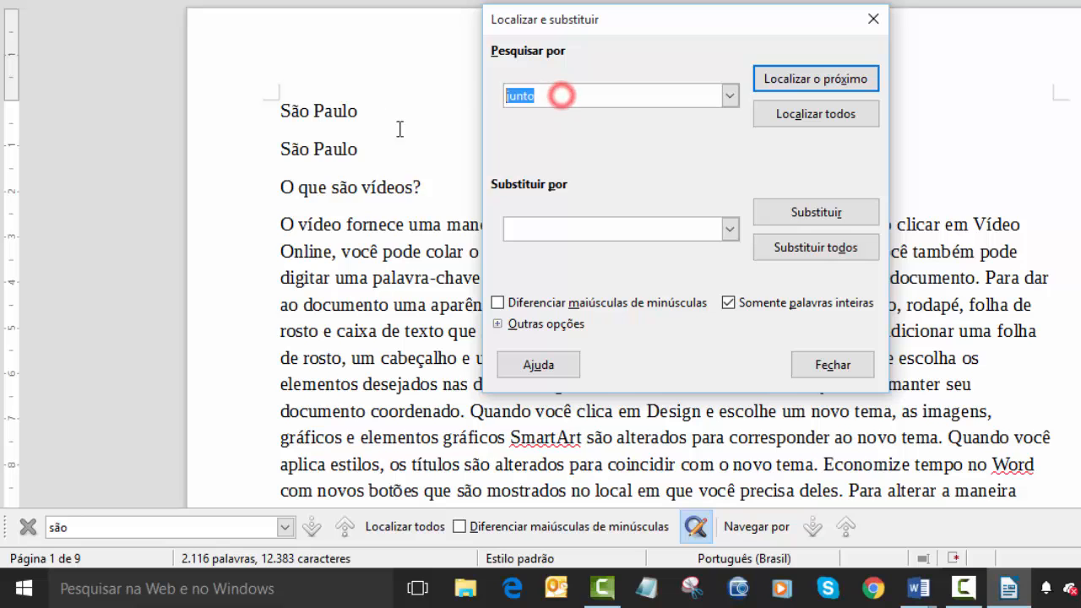
{"action": "type", "text": "a"}
{"action": "left_click", "coordinate": [552, 229]}
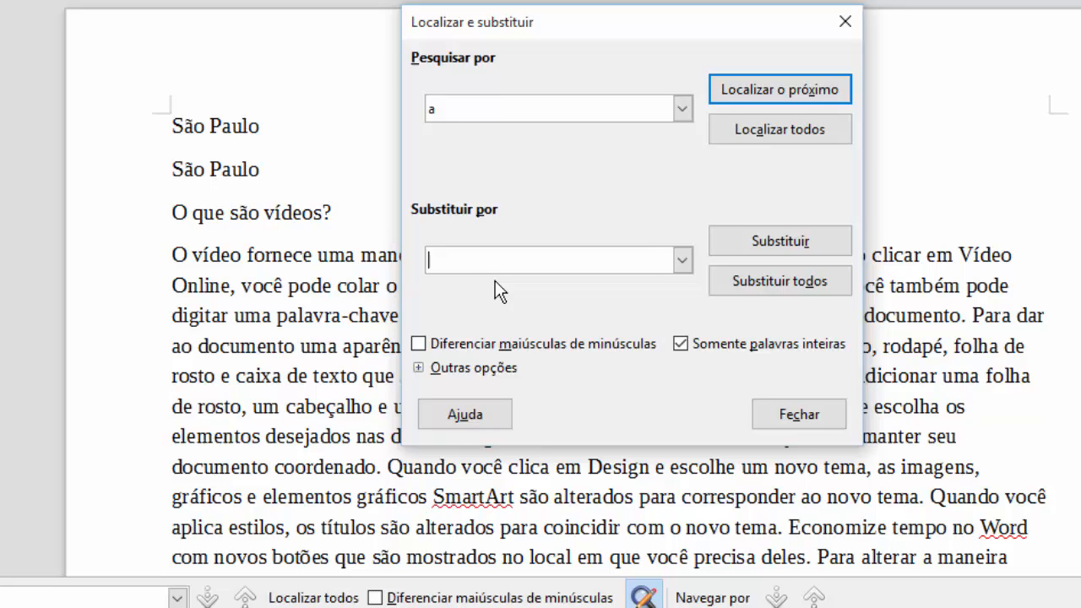
{"action": "type", "text": "1"}
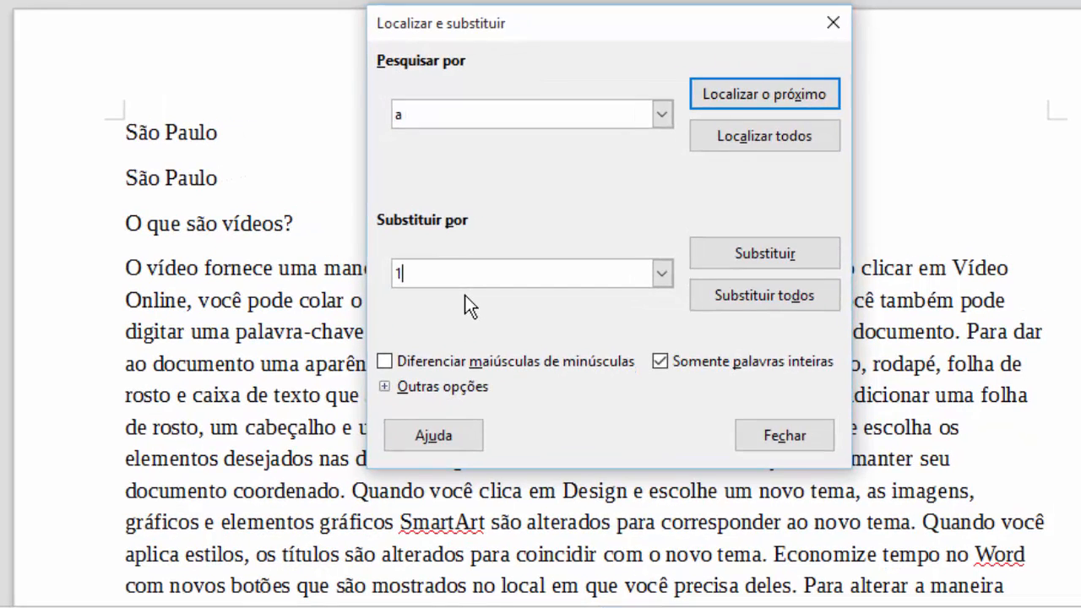
{"action": "left_click", "coordinate": [720, 297]}
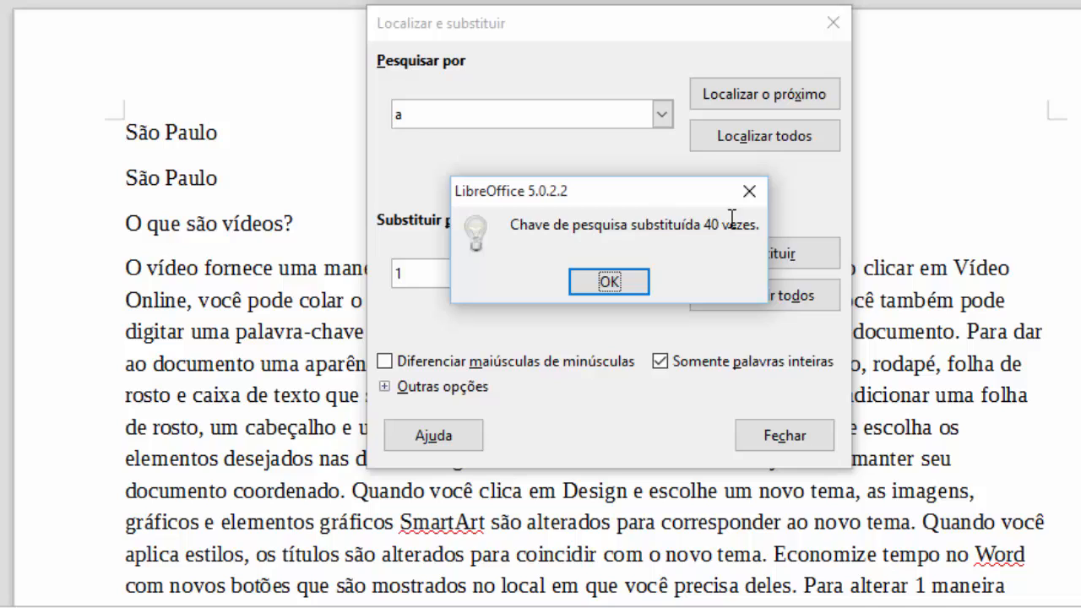
{"action": "left_click", "coordinate": [626, 296]}
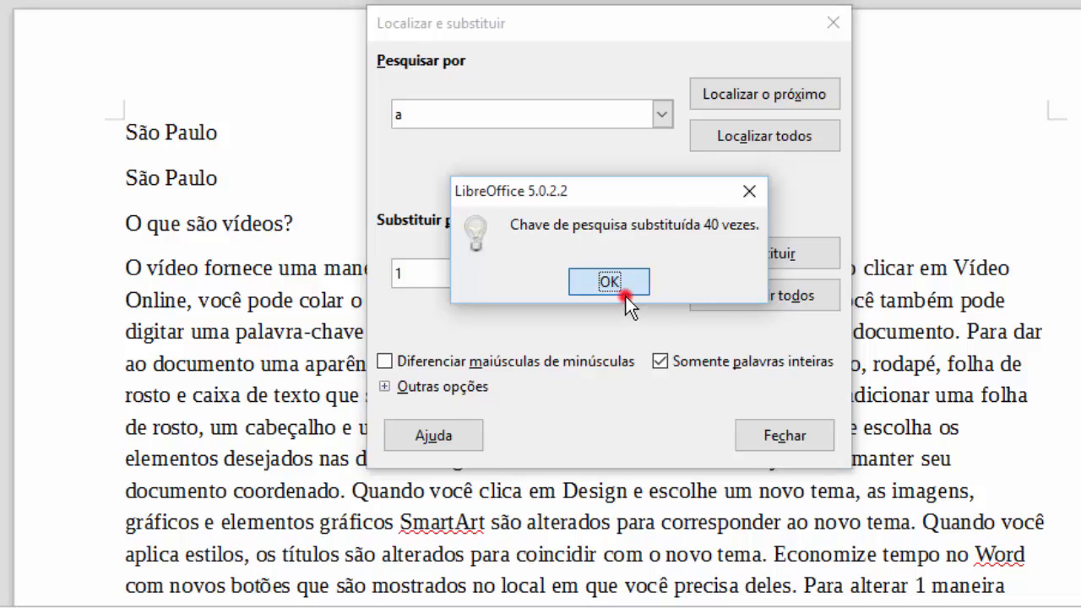
Turn off the whole-words restriction, replace every "a" in the document with "1", and close Find & Replace.
{"action": "left_click", "coordinate": [659, 361]}
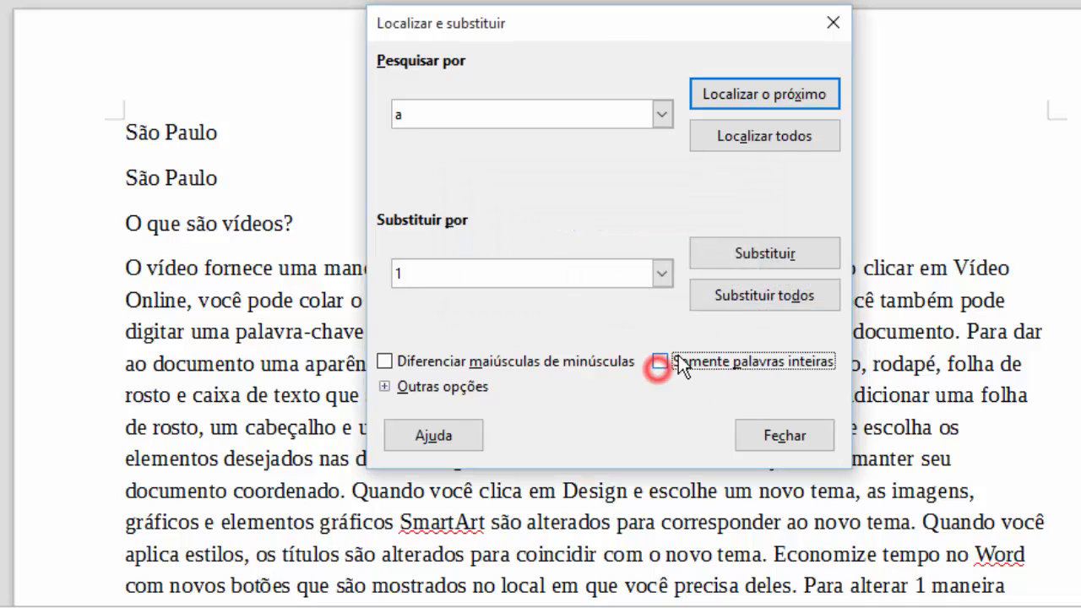
{"action": "left_click", "coordinate": [747, 297]}
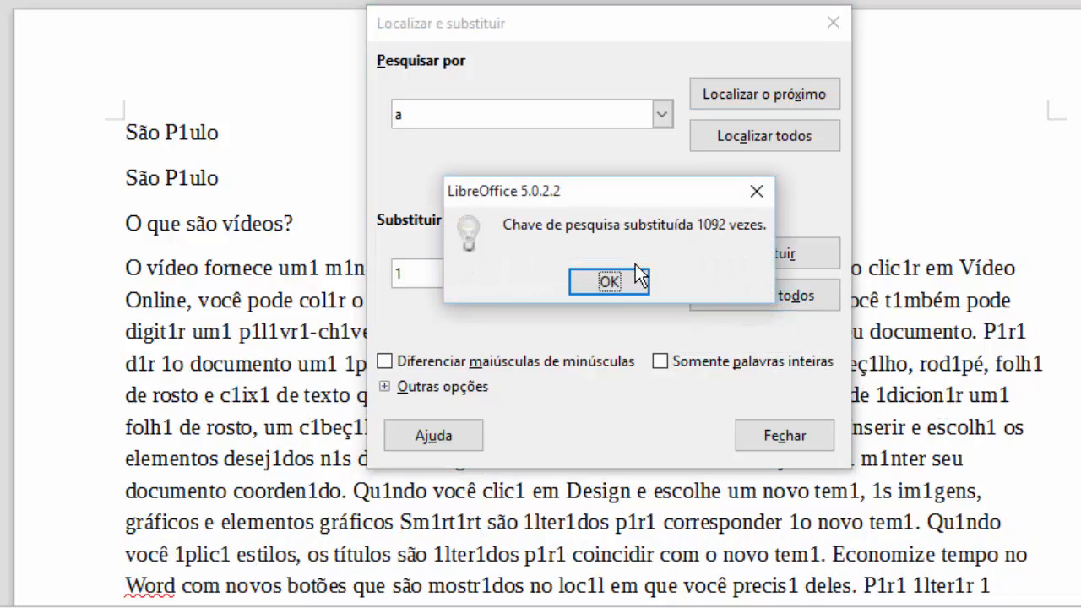
{"action": "left_click", "coordinate": [609, 281]}
{"action": "left_click", "coordinate": [801, 422]}
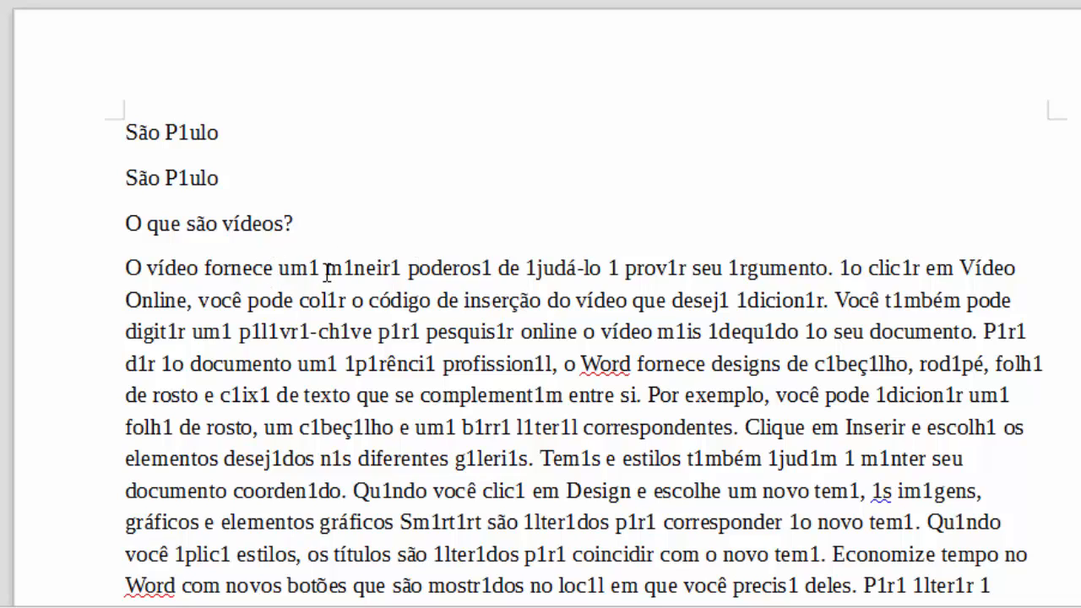
{"action": "left_click_drag", "start_coordinate": [308, 267], "coordinate": [319, 267]}
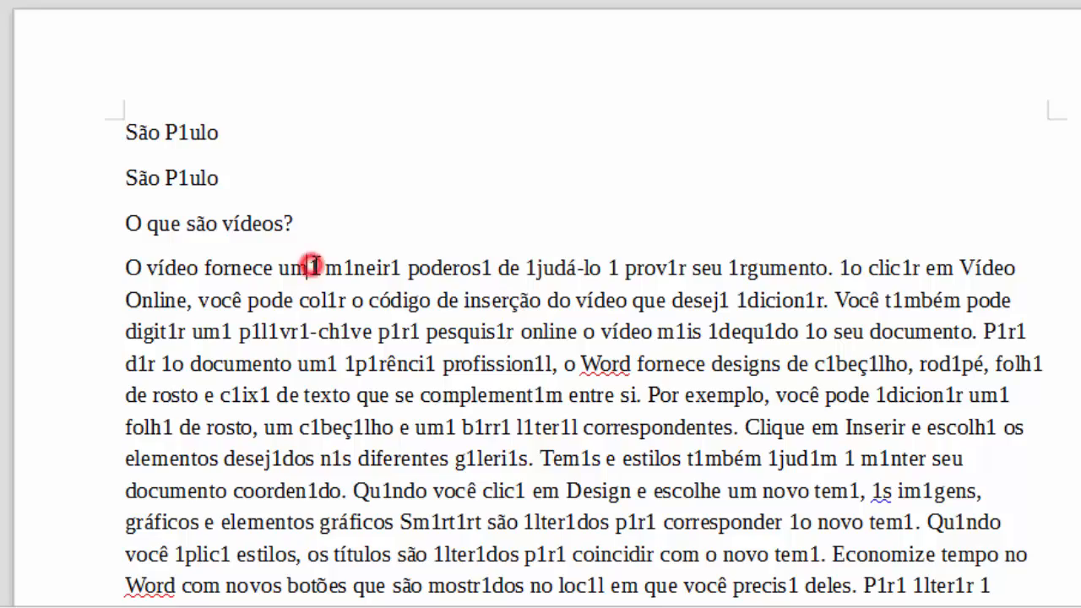
Replace every "e" in the document with "w" and close Find & Replace.
{"action": "scroll", "coordinate": [533, 386], "scroll_direction": "down", "scroll_amount": 5}
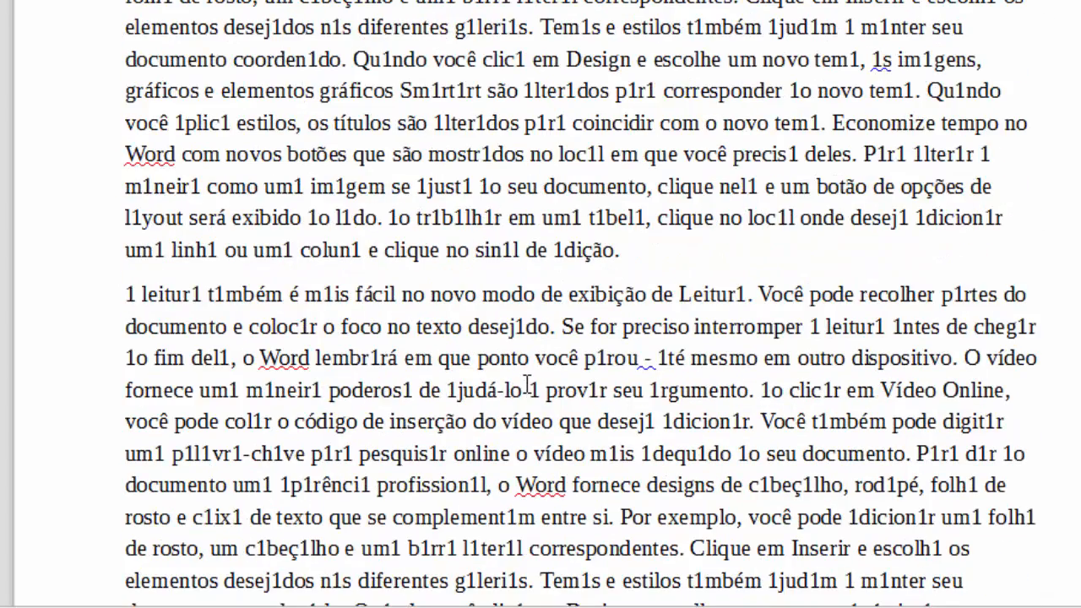
{"action": "scroll", "coordinate": [526, 383], "scroll_direction": "up", "scroll_amount": 5}
{"action": "left_click", "coordinate": [514, 301]}
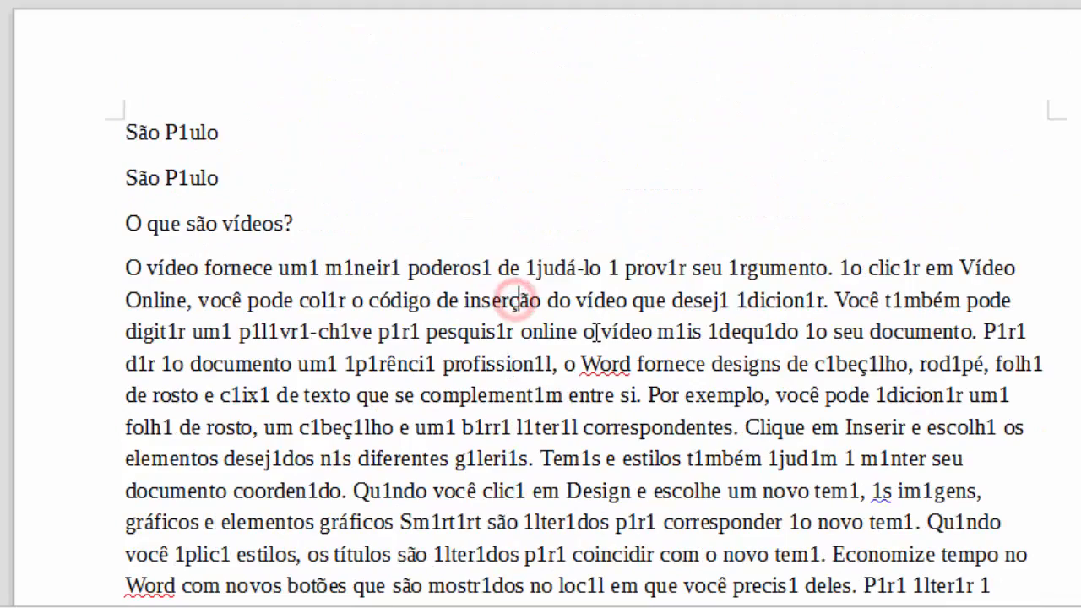
{"action": "key", "text": "ctrl+h"}
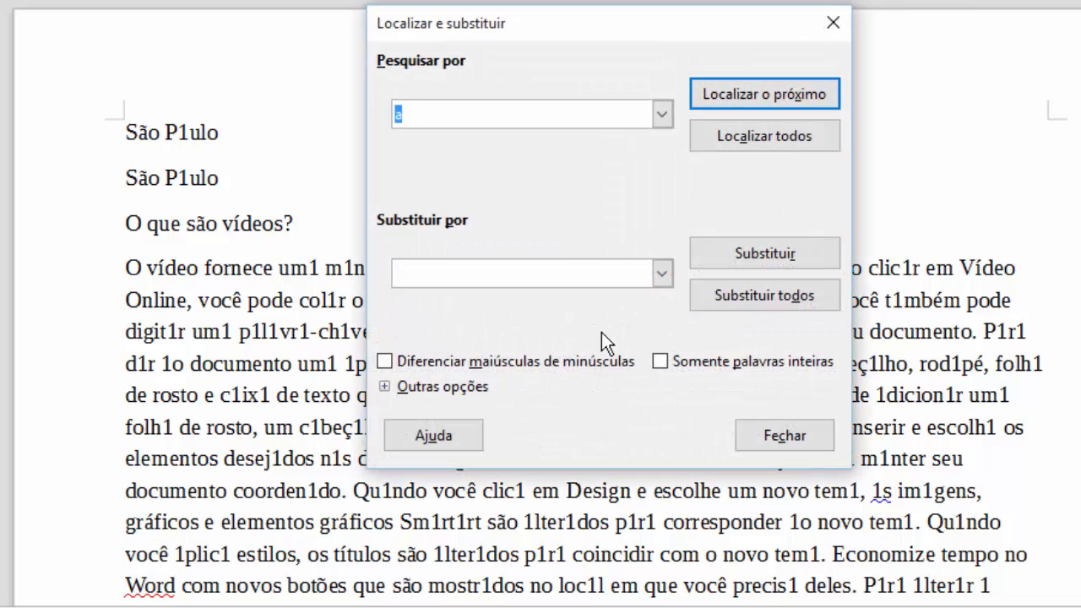
{"action": "type", "text": "2"}
{"action": "double_click", "coordinate": [415, 114]}
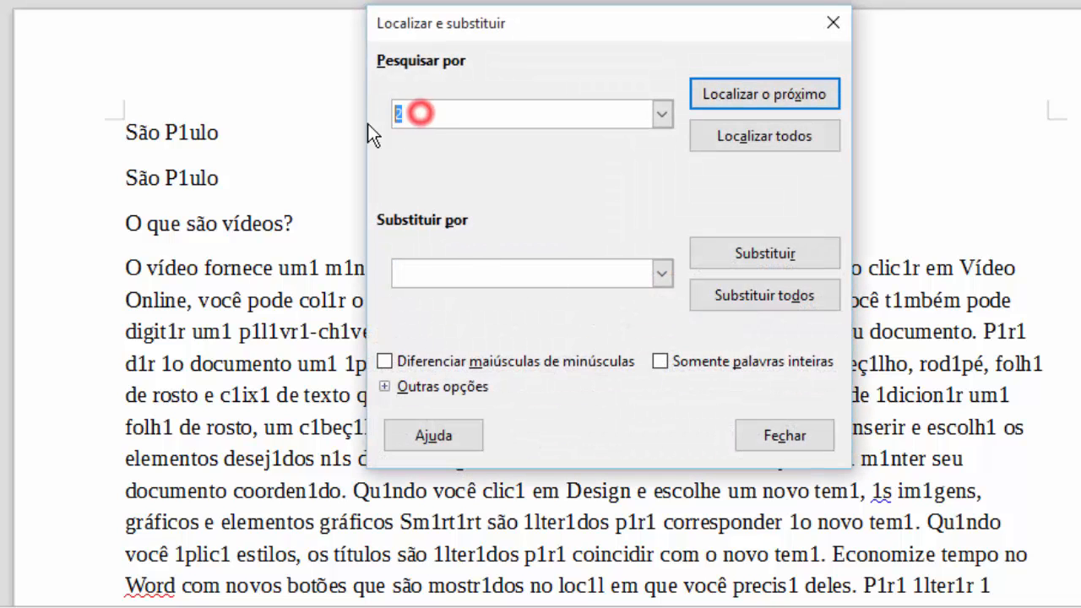
{"action": "type", "text": "3"}
{"action": "double_click", "coordinate": [434, 116]}
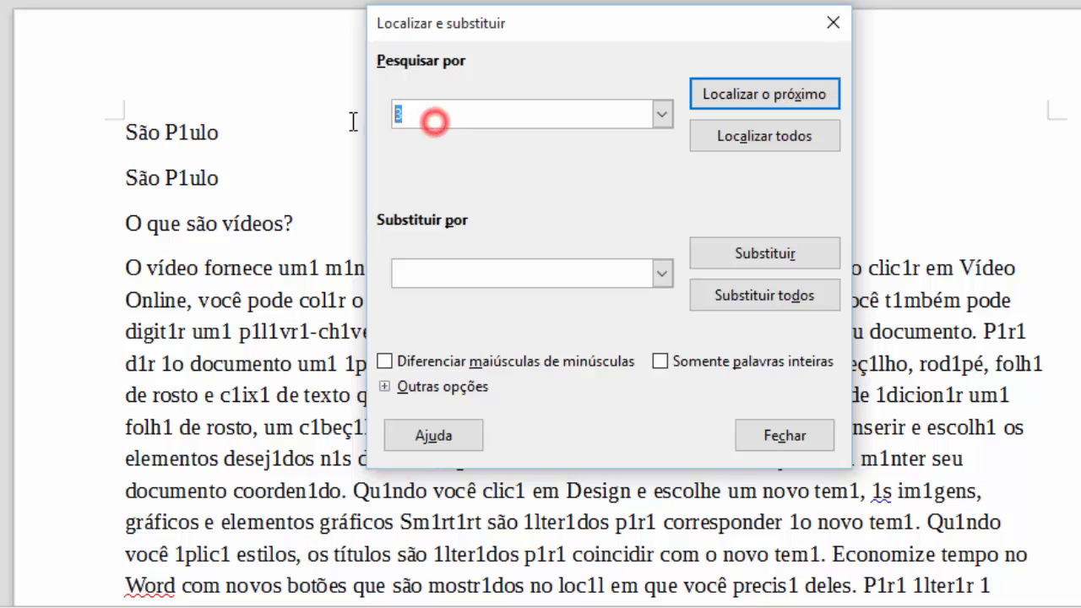
{"action": "type", "text": "e"}
{"action": "left_click", "coordinate": [444, 270]}
{"action": "type", "text": "w"}
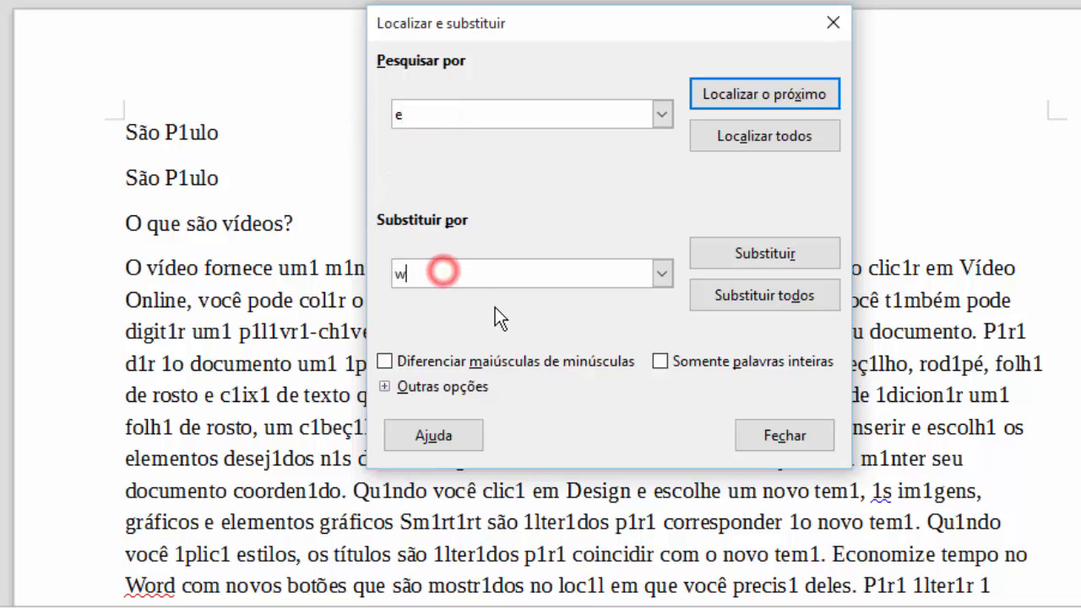
{"action": "left_click", "coordinate": [745, 298]}
{"action": "key", "text": "Return"}
{"action": "key", "text": "Escape"}
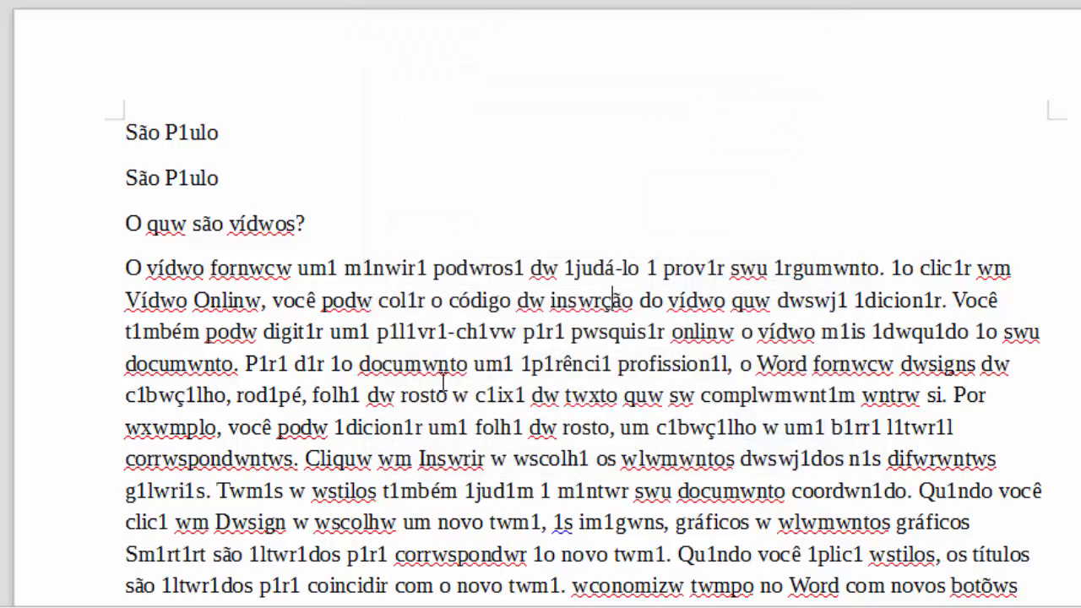
Examine the replaced text throughout the first page, its footer and the start of the second page.
{"action": "scroll", "coordinate": [393, 409], "scroll_direction": "down", "scroll_amount": 6}
{"action": "scroll", "coordinate": [393, 410], "scroll_direction": "up", "scroll_amount": 6}
{"action": "scroll", "coordinate": [456, 455], "scroll_direction": "down", "scroll_amount": 12}
{"action": "scroll", "coordinate": [460, 456], "scroll_direction": "down", "scroll_amount": 3}
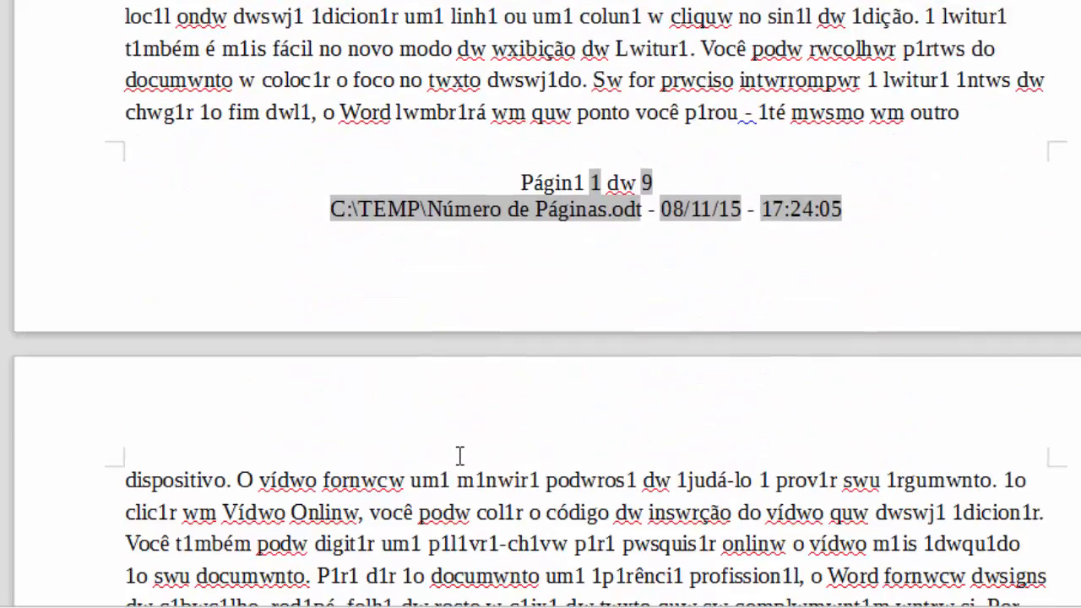
{"action": "scroll", "coordinate": [459, 456], "scroll_direction": "up", "scroll_amount": 3}
{"action": "scroll", "coordinate": [467, 458], "scroll_direction": "up", "scroll_amount": 15}
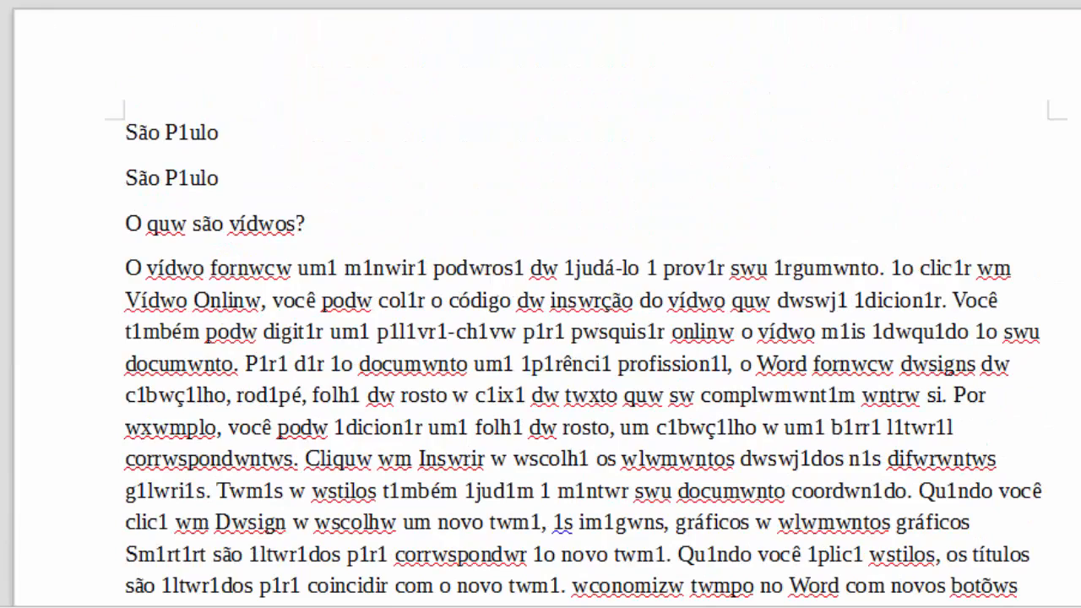
{"action": "scroll", "coordinate": [341, 295], "scroll_direction": "down", "scroll_amount": 4}
{"action": "scroll", "coordinate": [349, 296], "scroll_direction": "down", "scroll_amount": 10}
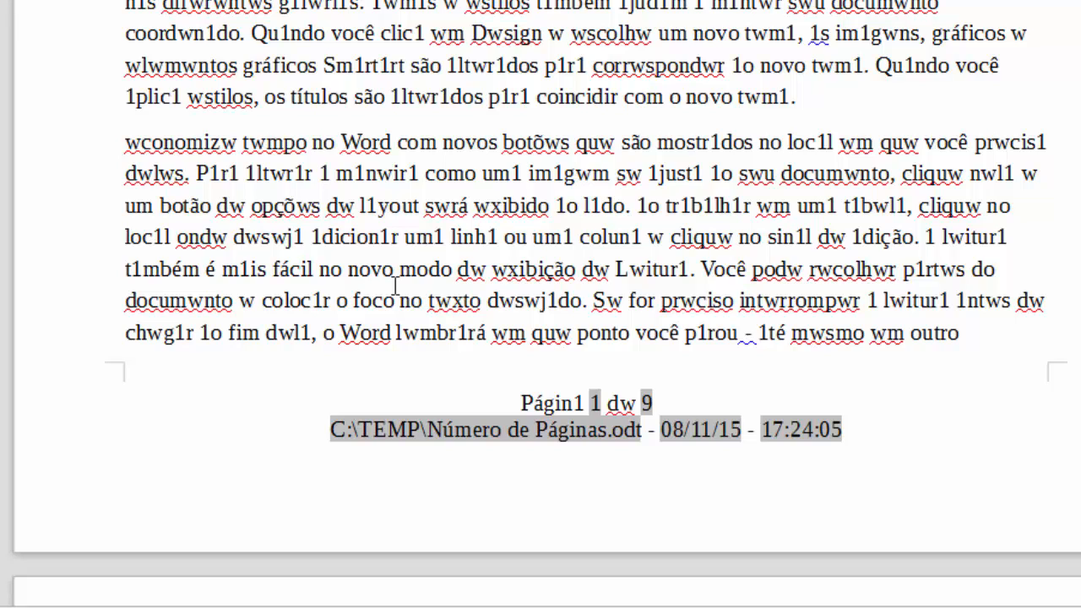
{"action": "left_click", "coordinate": [338, 172]}
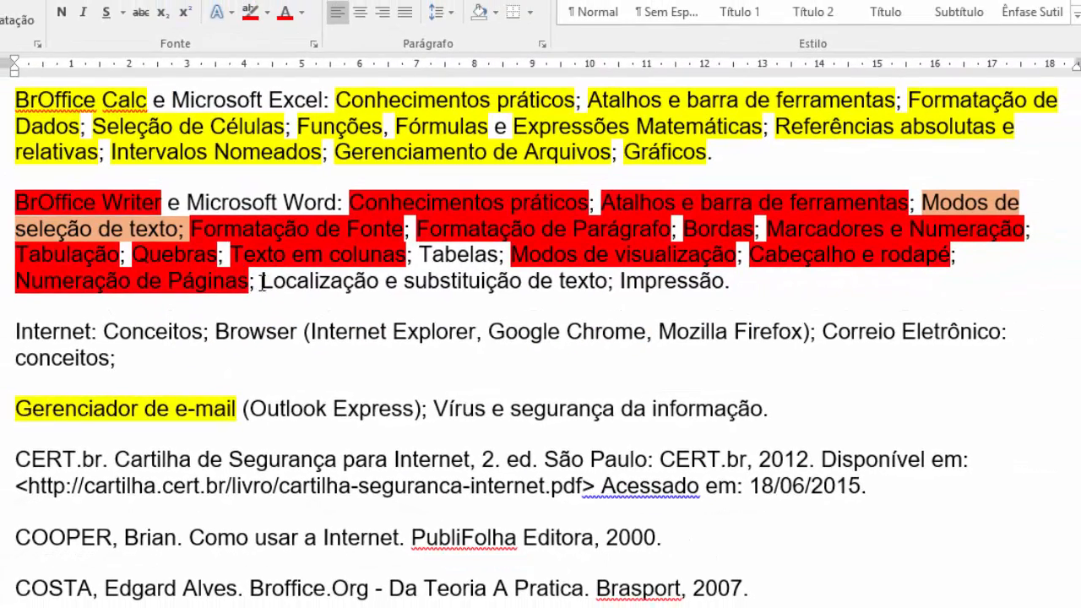
Switch to the syllabus in Microsoft Word and highlight the topic "Localização e substituição de texto" in red.
{"action": "left_click", "coordinate": [270, 267]}
{"action": "left_click_drag", "start_coordinate": [262, 280], "coordinate": [607, 280]}
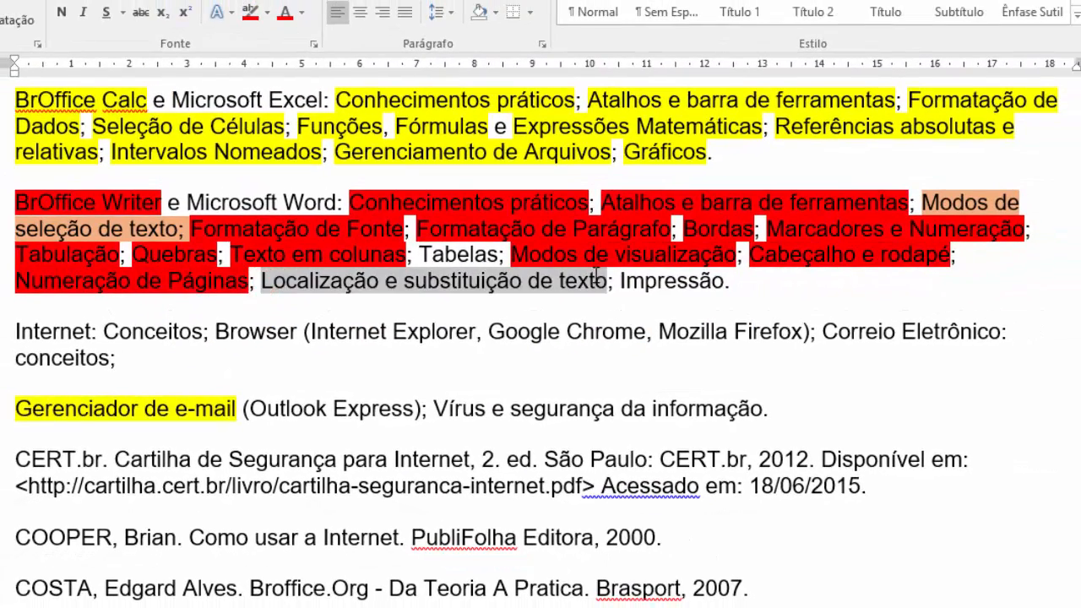
{"action": "left_click", "coordinate": [253, 17]}
{"action": "left_click", "coordinate": [465, 297]}
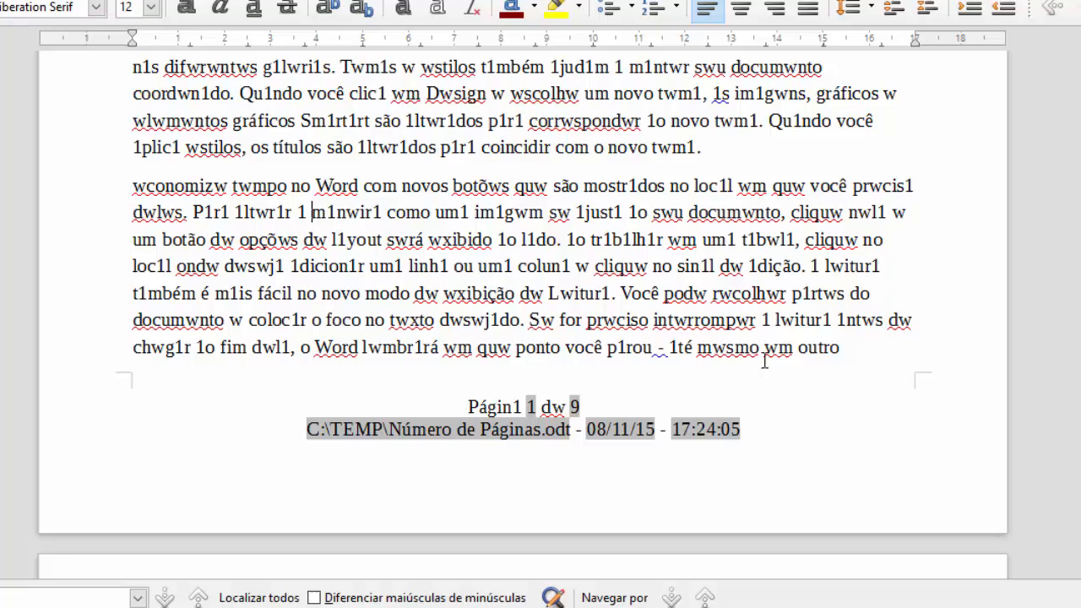
Return to the LibreOffice Writer document, place the cursor in its first line and open the print settings.
{"action": "left_click", "coordinate": [654, 215]}
{"action": "scroll", "coordinate": [639, 282], "scroll_direction": "up", "scroll_amount": 10}
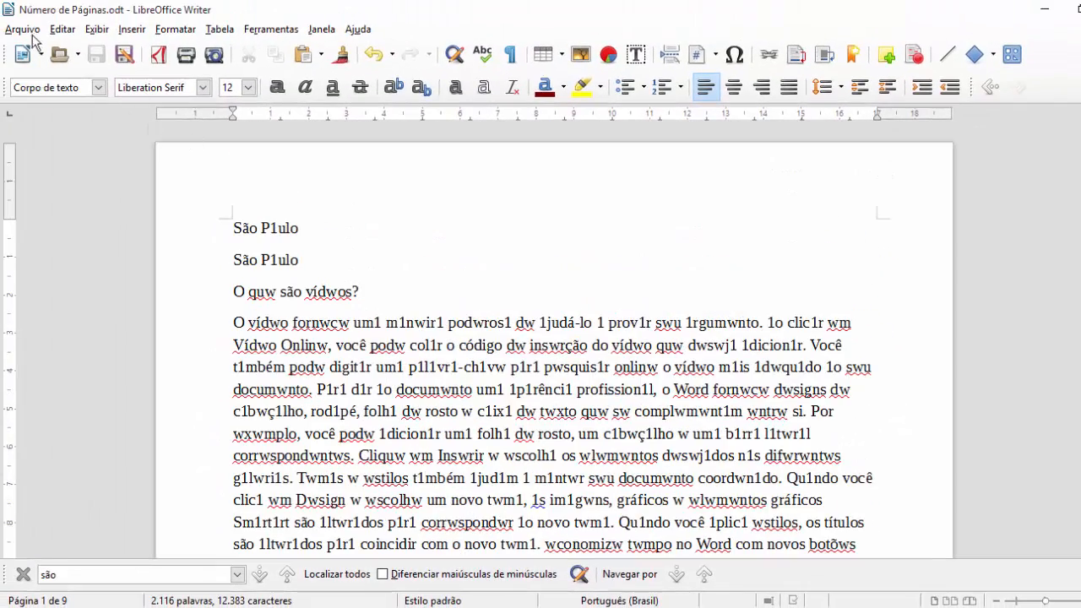
{"action": "left_click", "coordinate": [266, 230]}
{"action": "left_click", "coordinate": [16, 31]}
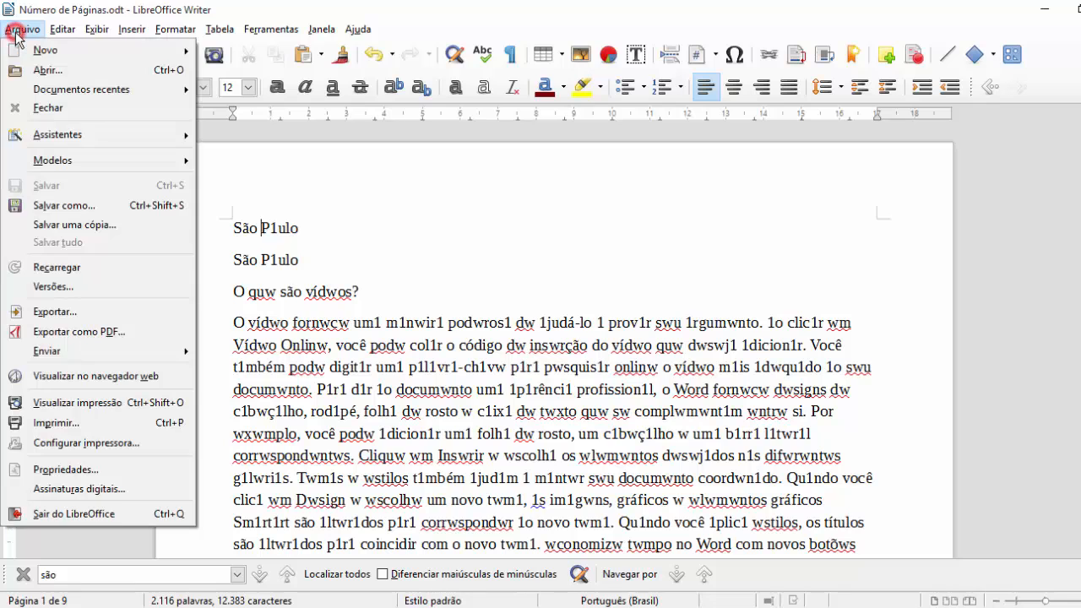
{"action": "left_click", "coordinate": [106, 422]}
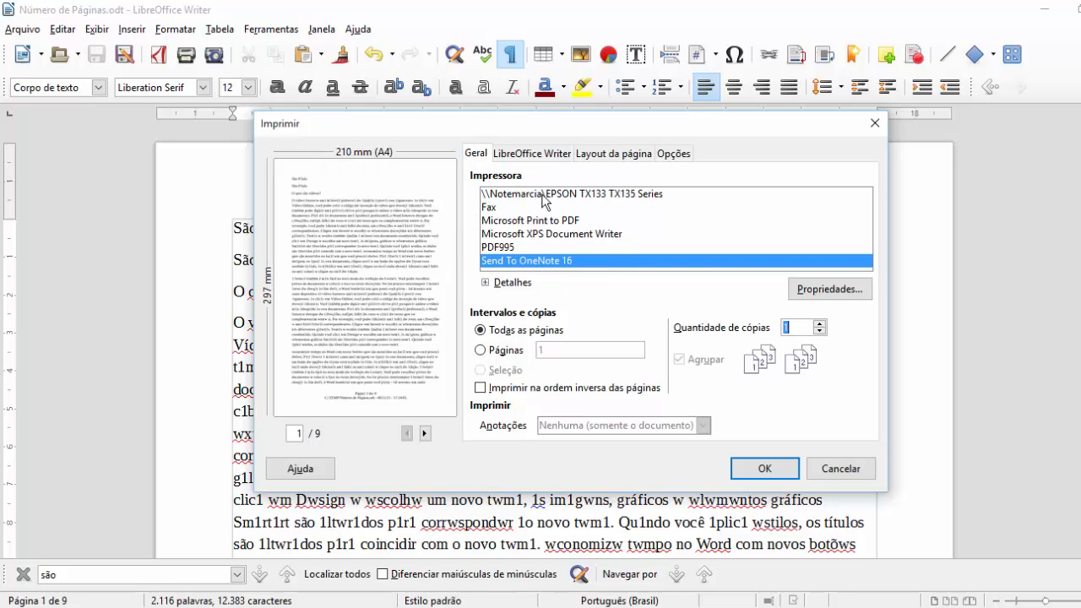
Show the printer details, try the PDF995 printer, and select the EPSON TX133 TX135 Series printer.
{"action": "left_click", "coordinate": [486, 284]}
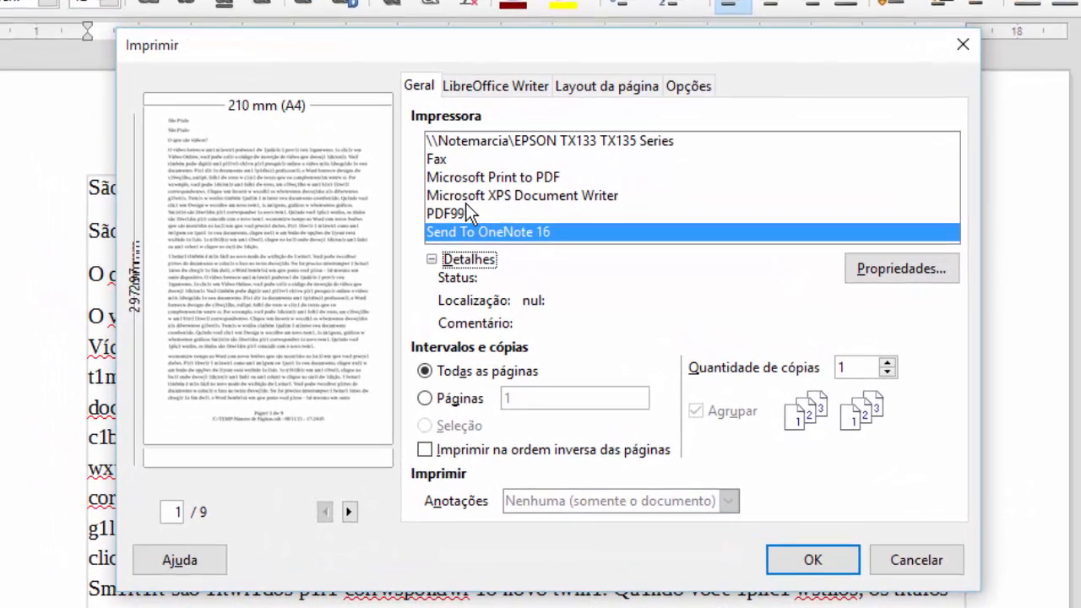
{"action": "left_click", "coordinate": [490, 233]}
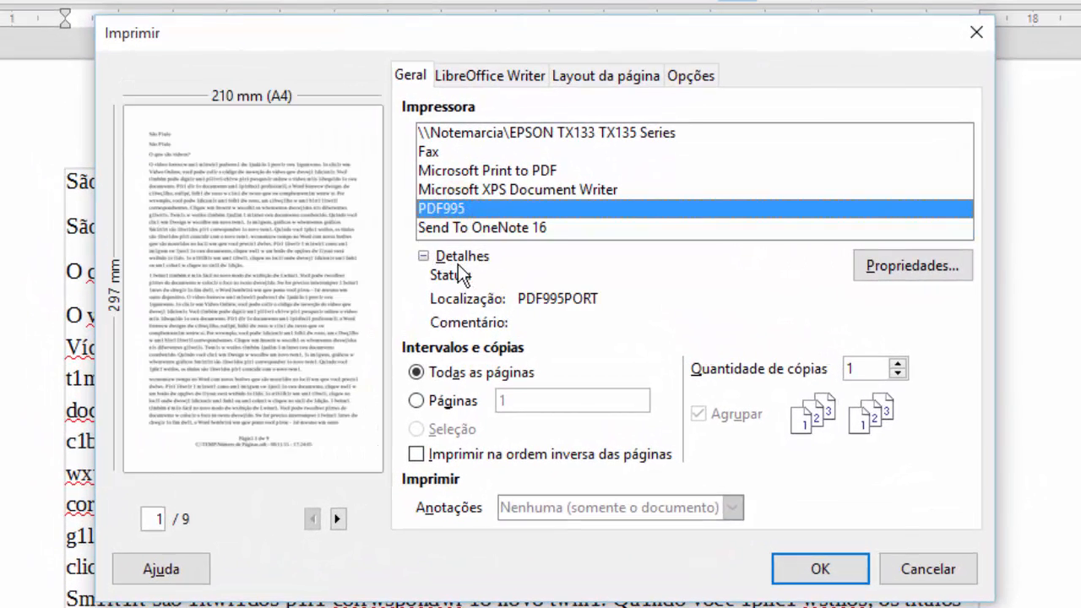
{"action": "left_click", "coordinate": [423, 255]}
{"action": "left_click", "coordinate": [423, 256]}
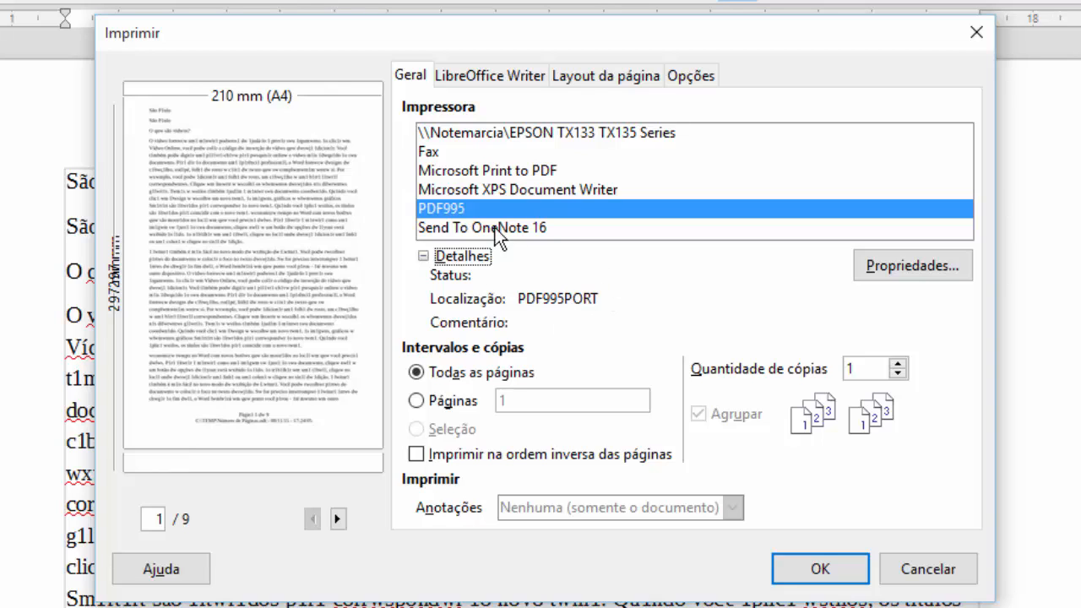
{"action": "left_click", "coordinate": [554, 136]}
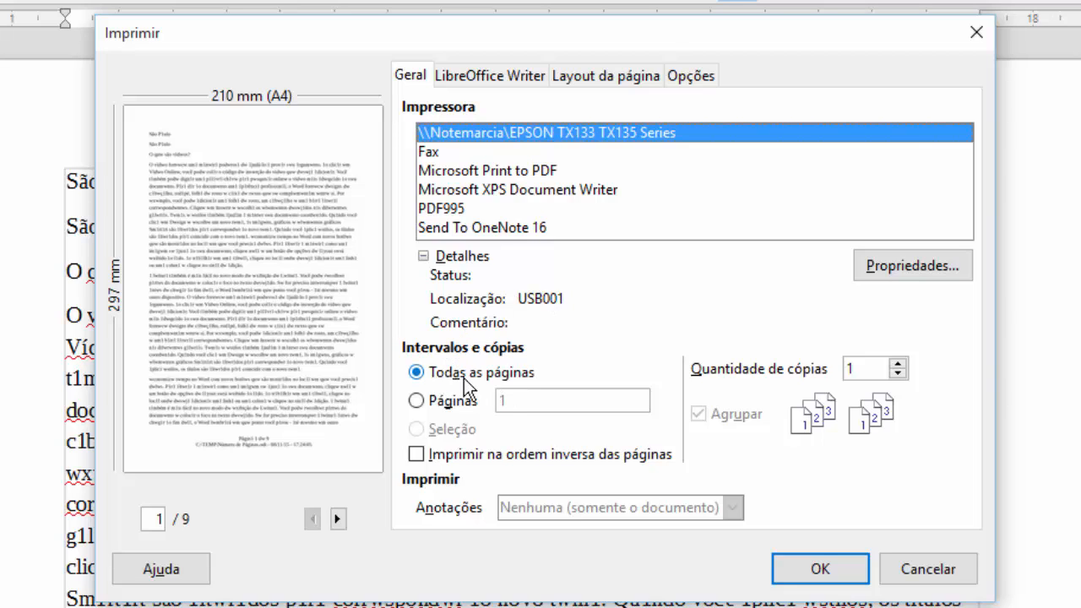
Limit printing to a consecutive range of pages, trying 1-2 and 1-5.
{"action": "left_click", "coordinate": [446, 401]}
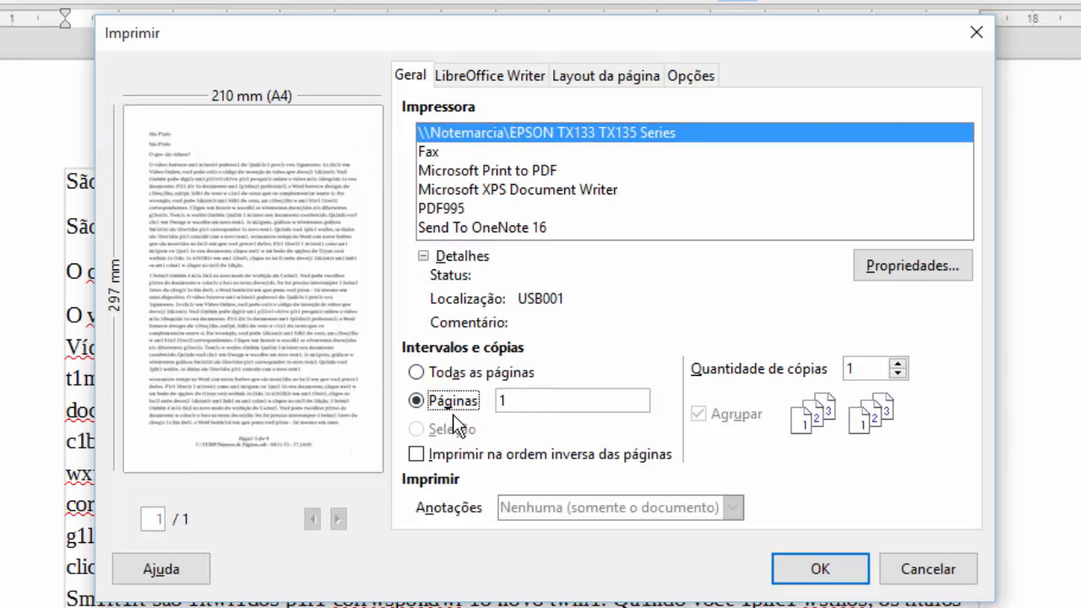
{"action": "left_click", "coordinate": [550, 400]}
{"action": "type", "text": "-"}
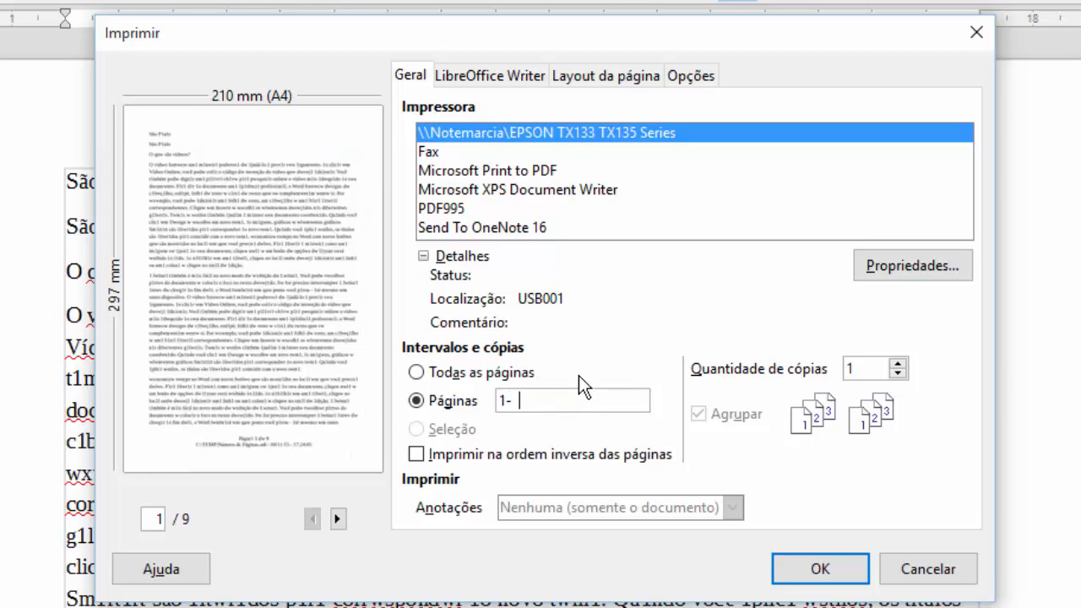
{"action": "type", "text": "2"}
{"action": "left_click", "coordinate": [543, 400]}
{"action": "key", "text": "BackSpace"}
{"action": "type", "text": "5"}
Change the pages to print to the individual pages 1,3.
{"action": "left_click_drag", "start_coordinate": [546, 403], "coordinate": [498, 407]}
{"action": "type", "text": "1"}
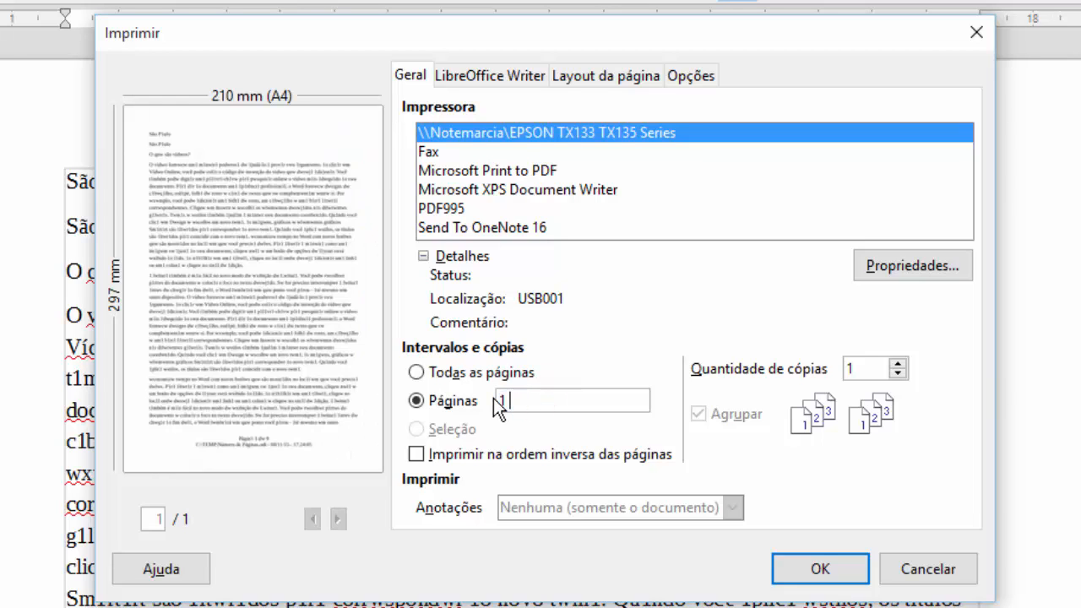
{"action": "type", "text": ",3"}
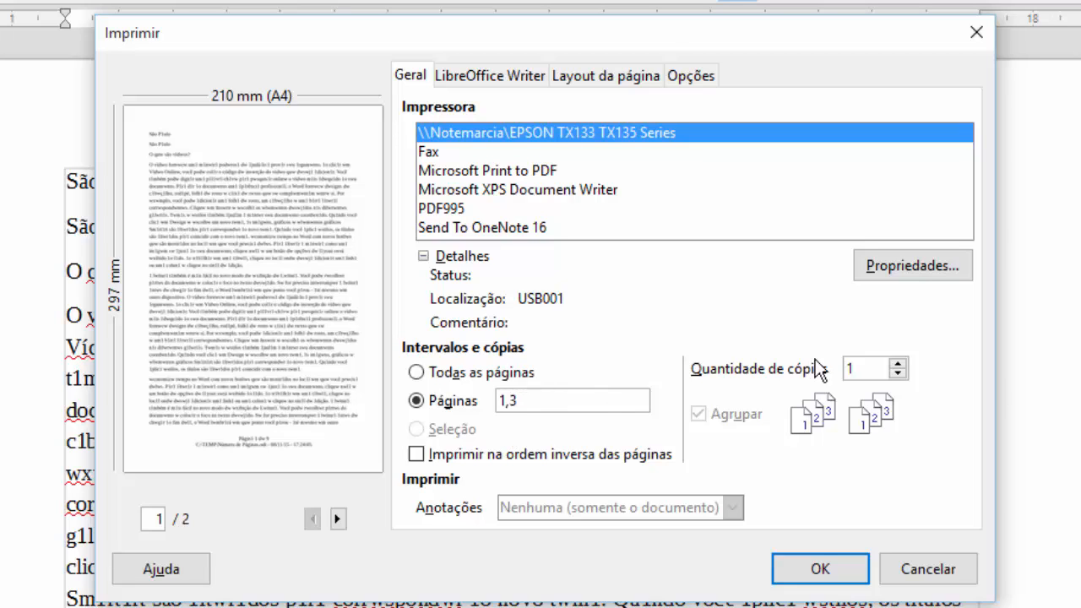
Set up 2 collated copies in reverse page order and set the print range to all pages.
{"action": "left_click", "coordinate": [899, 362]}
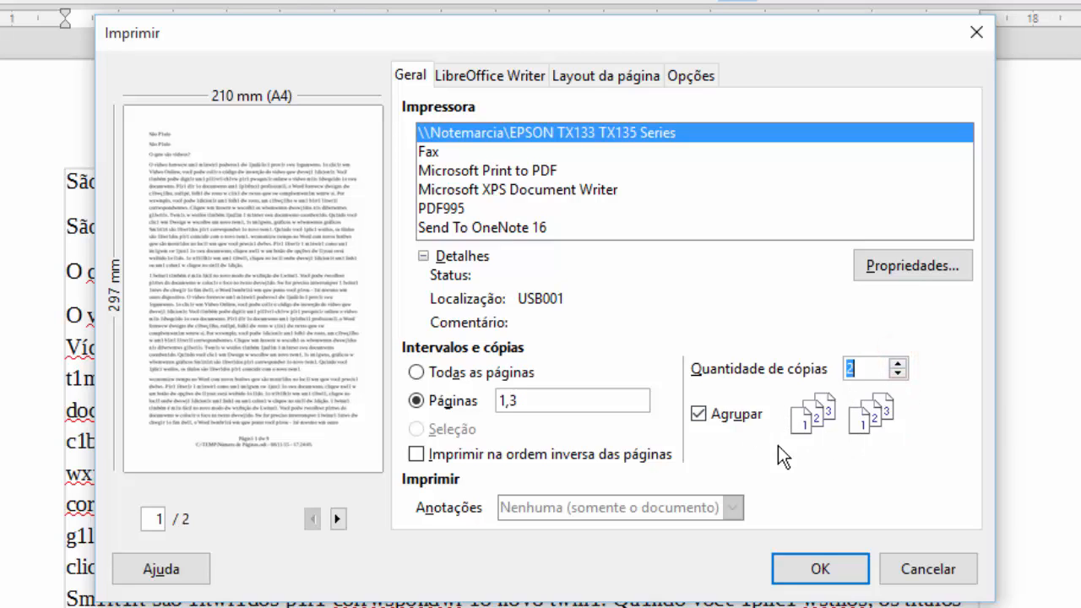
{"action": "left_click", "coordinate": [700, 415]}
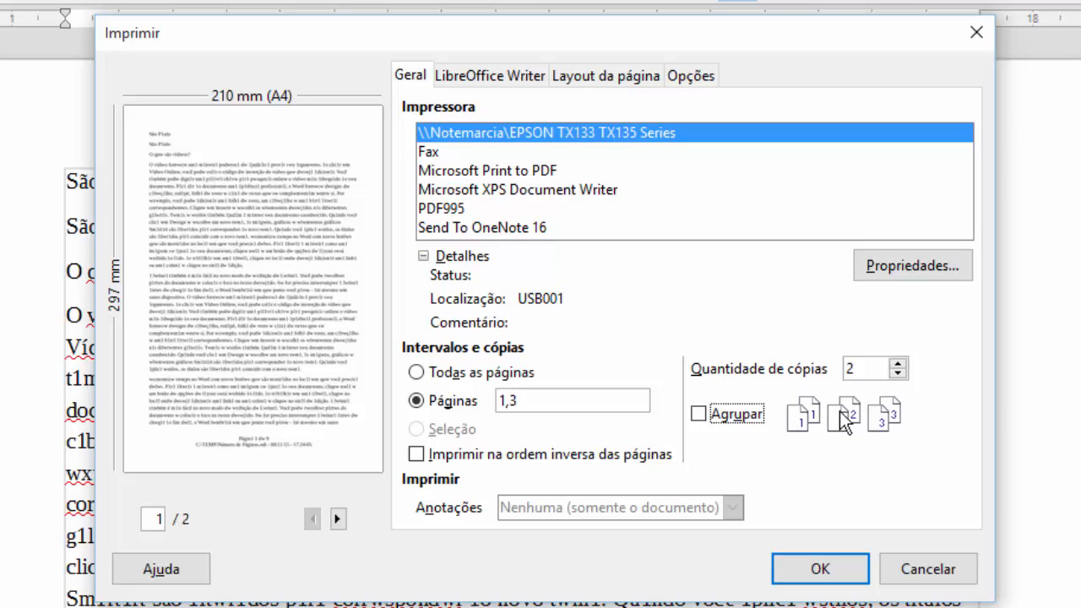
{"action": "left_click", "coordinate": [698, 414]}
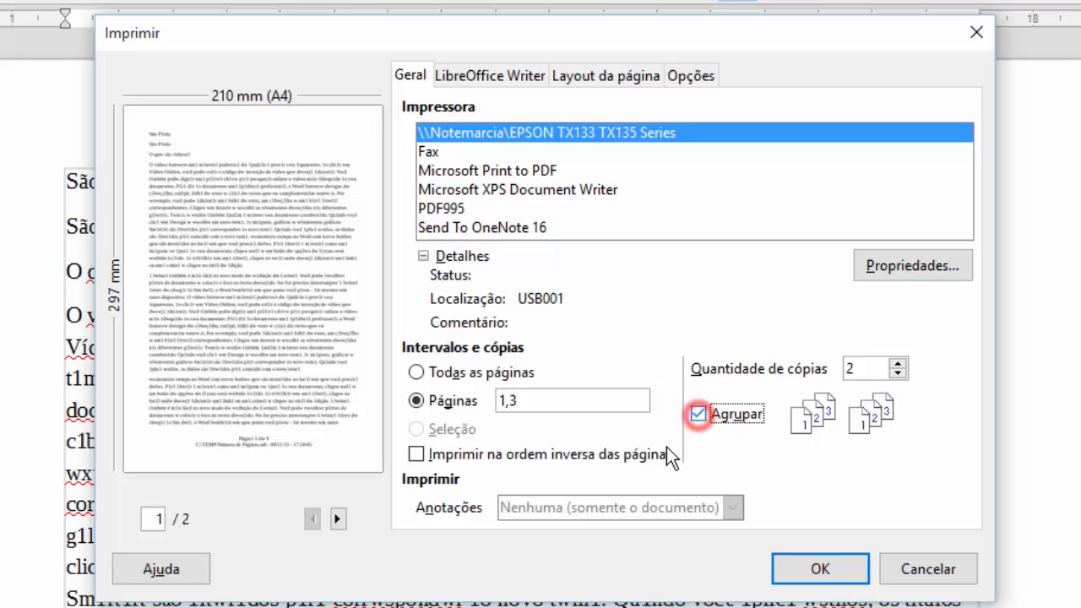
{"action": "left_click", "coordinate": [422, 453]}
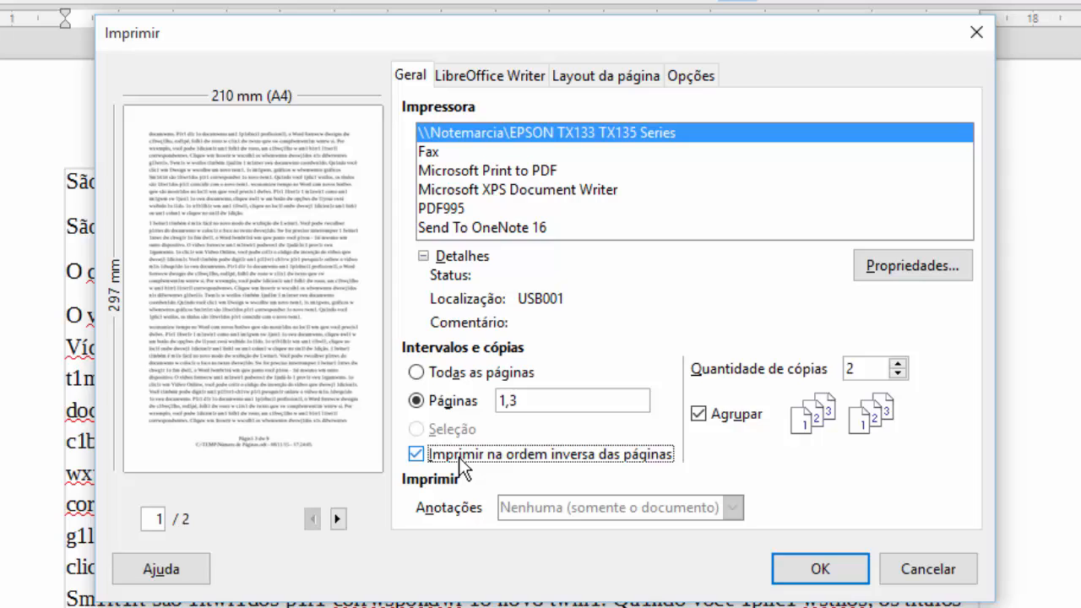
{"action": "left_click", "coordinate": [413, 372]}
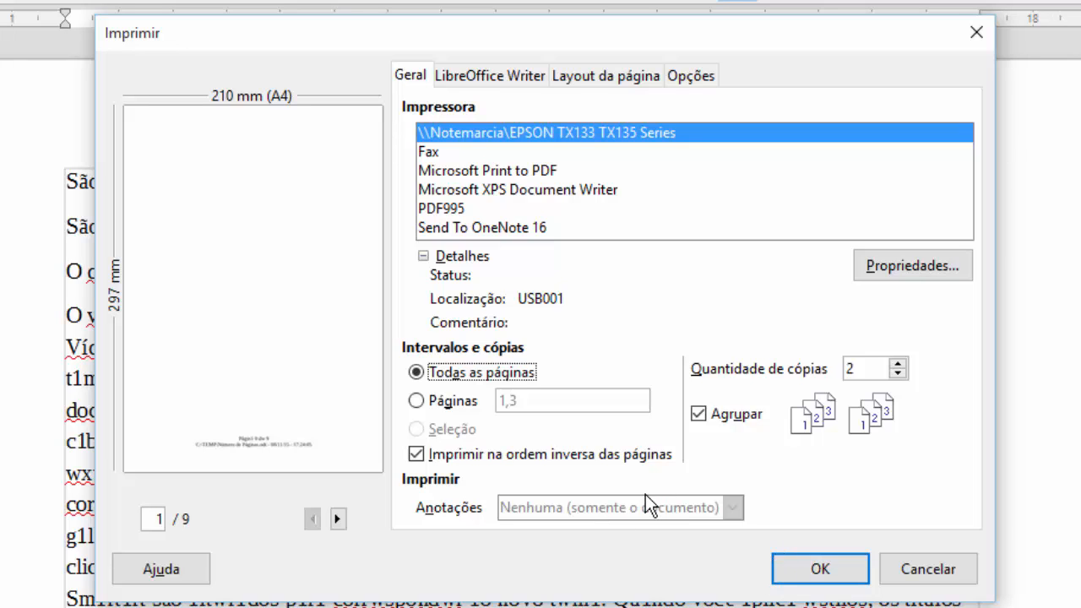
In the Writer-specific print options, switch hidden text and text placeholders on and off again, and toggle printing text in black.
{"action": "left_click", "coordinate": [456, 78]}
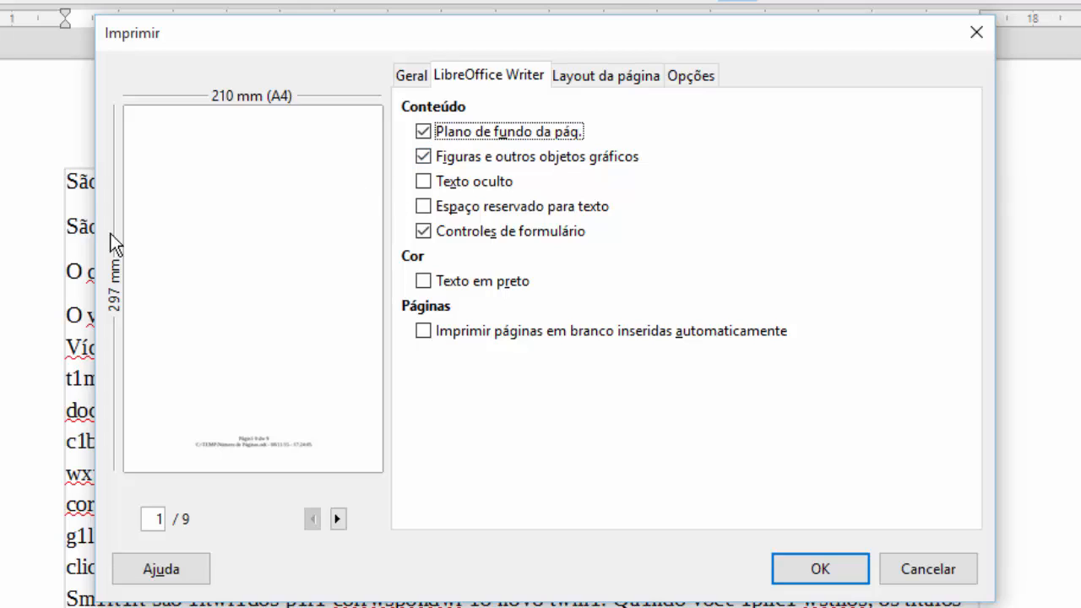
{"action": "left_click", "coordinate": [495, 187]}
{"action": "left_click", "coordinate": [495, 181]}
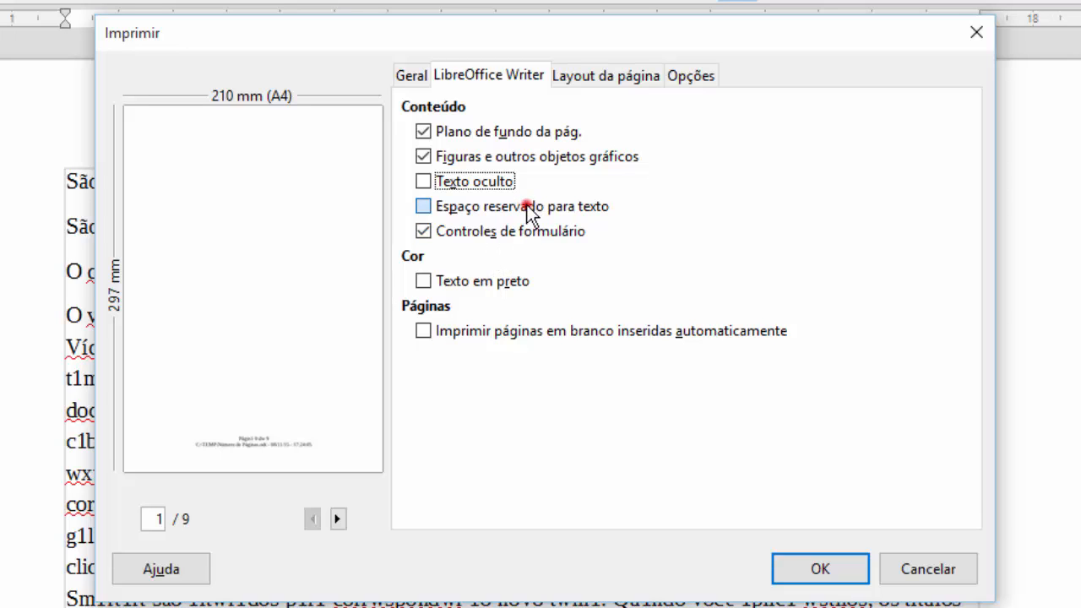
{"action": "left_click", "coordinate": [526, 208]}
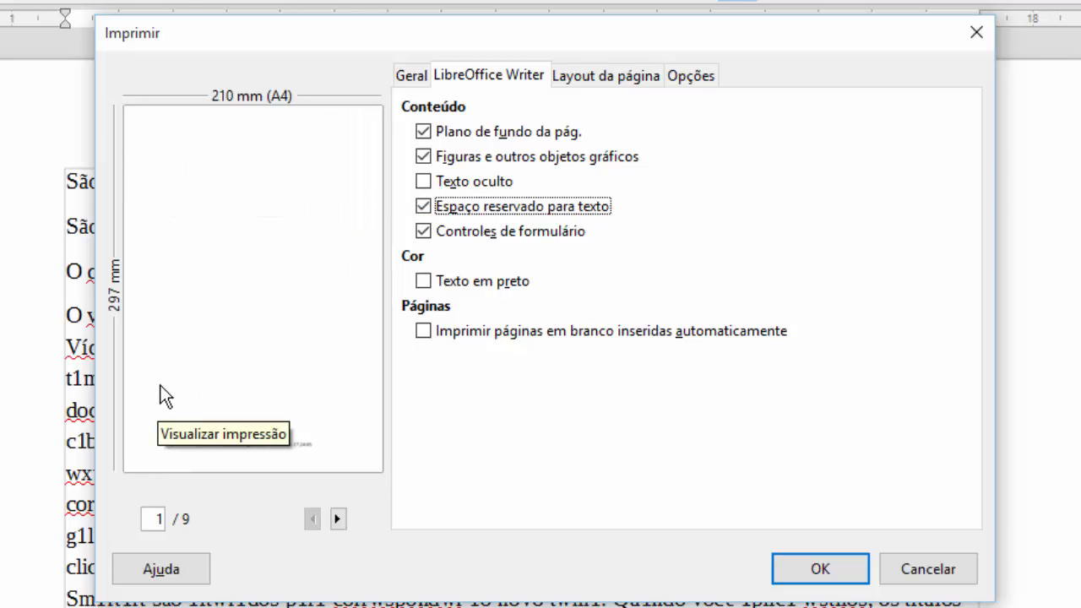
{"action": "left_click", "coordinate": [423, 206]}
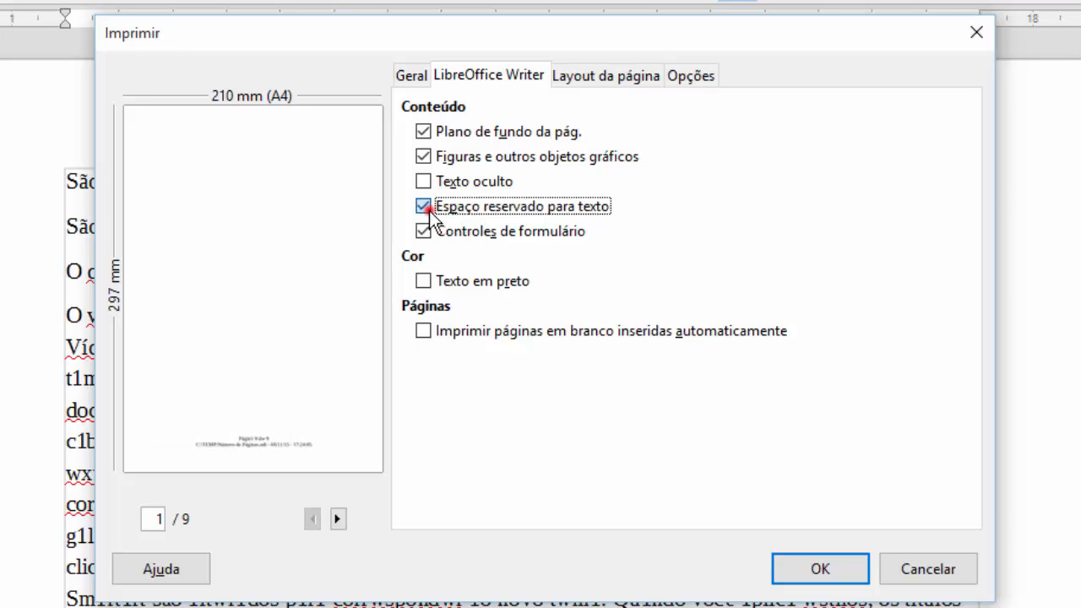
{"action": "left_click", "coordinate": [420, 278]}
Try the print layouts of 2 pages per sheet with a border around each page and brochure, and return to 1 page per sheet.
{"action": "left_click", "coordinate": [582, 75]}
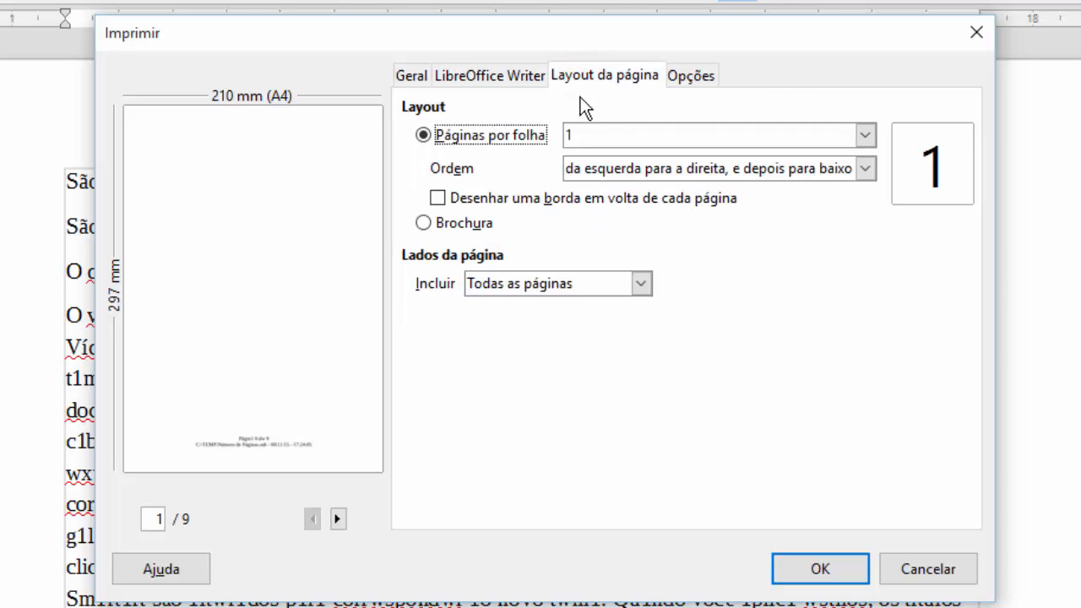
{"action": "left_click", "coordinate": [598, 140]}
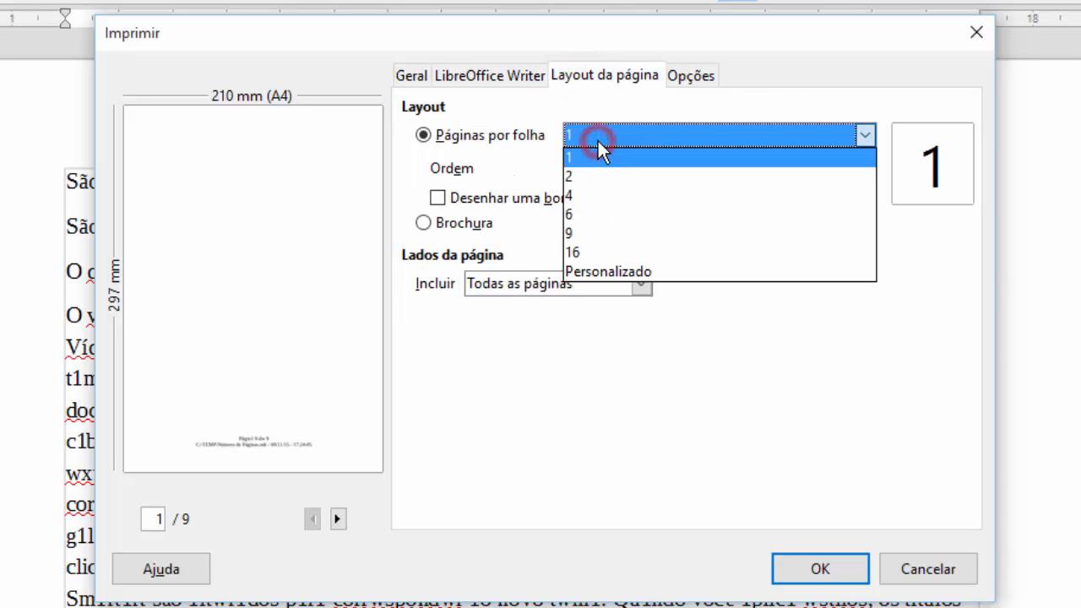
{"action": "left_click", "coordinate": [601, 168]}
{"action": "scroll", "coordinate": [612, 135], "scroll_direction": "down", "scroll_amount": 1}
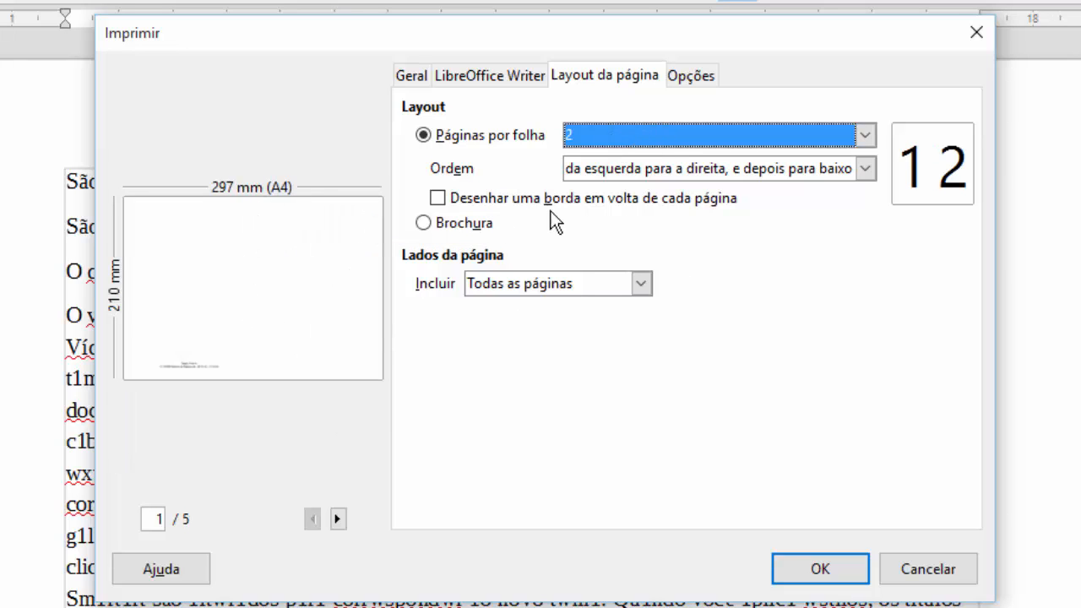
{"action": "left_click", "coordinate": [508, 202]}
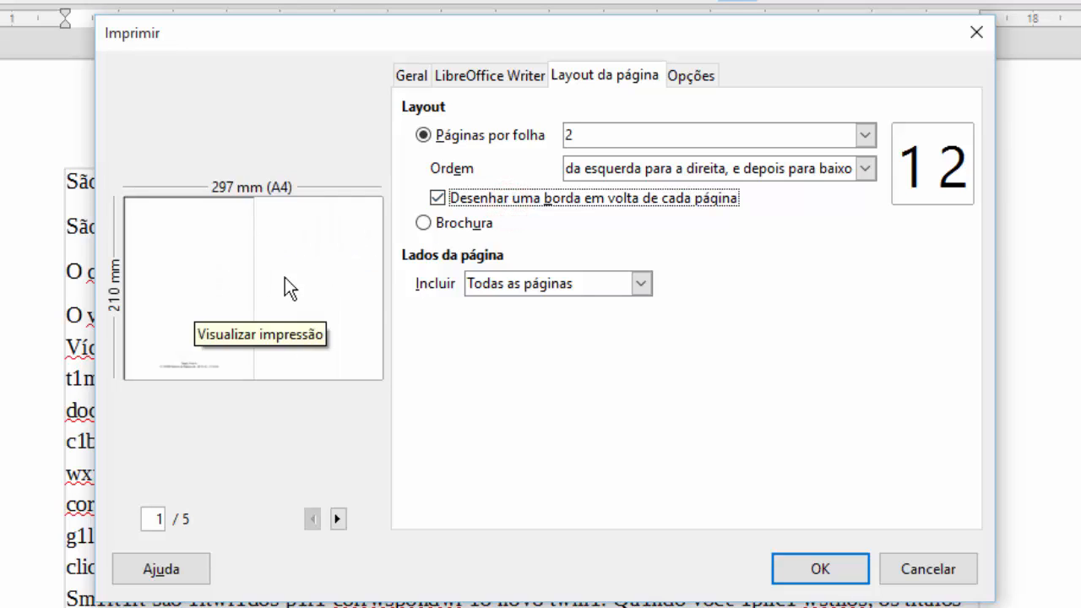
{"action": "left_click", "coordinate": [474, 228]}
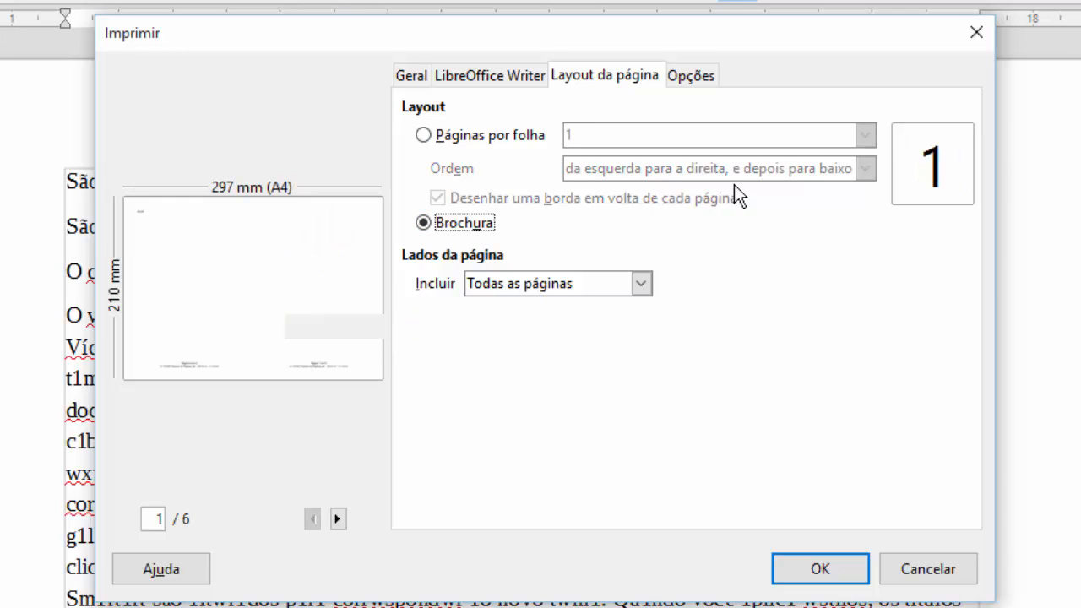
{"action": "left_click", "coordinate": [423, 135]}
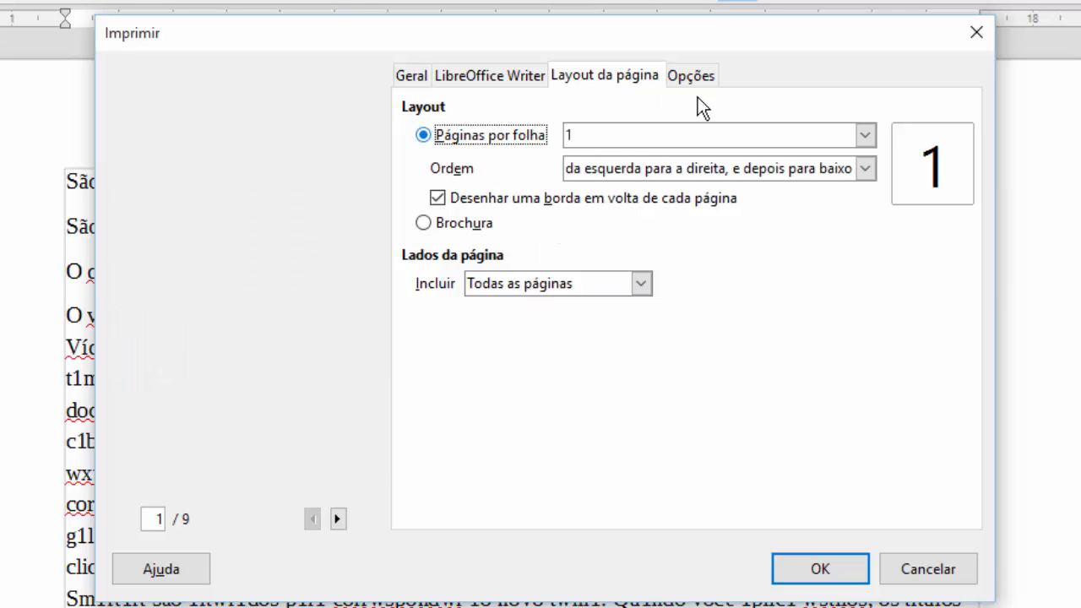
View the additional print options and cancel the print dialog, then reopen the general print settings and dismiss them without printing.
{"action": "left_click", "coordinate": [705, 77]}
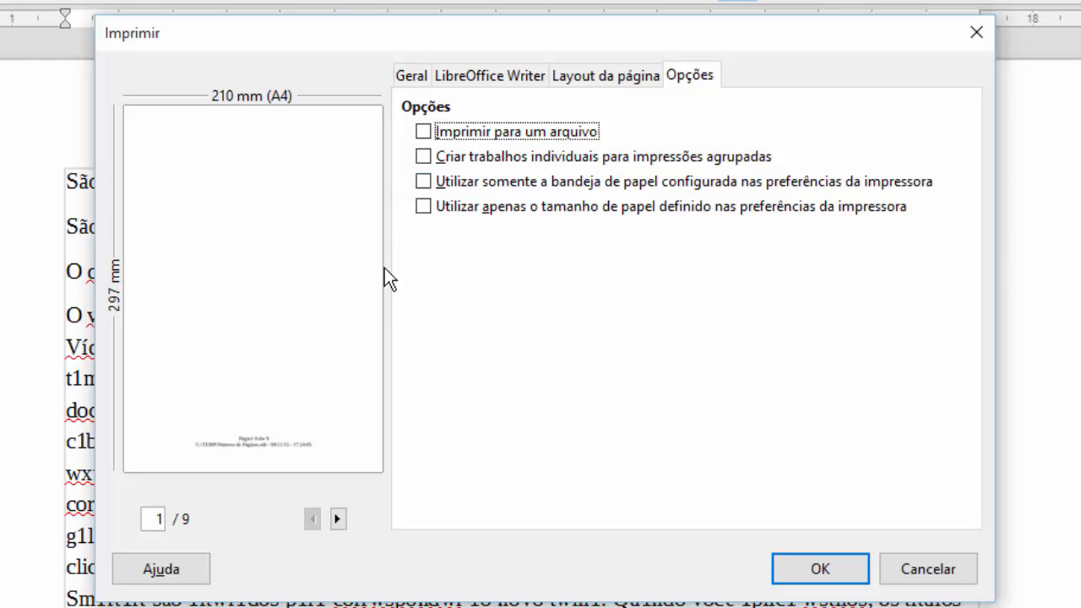
{"action": "left_click", "coordinate": [948, 575]}
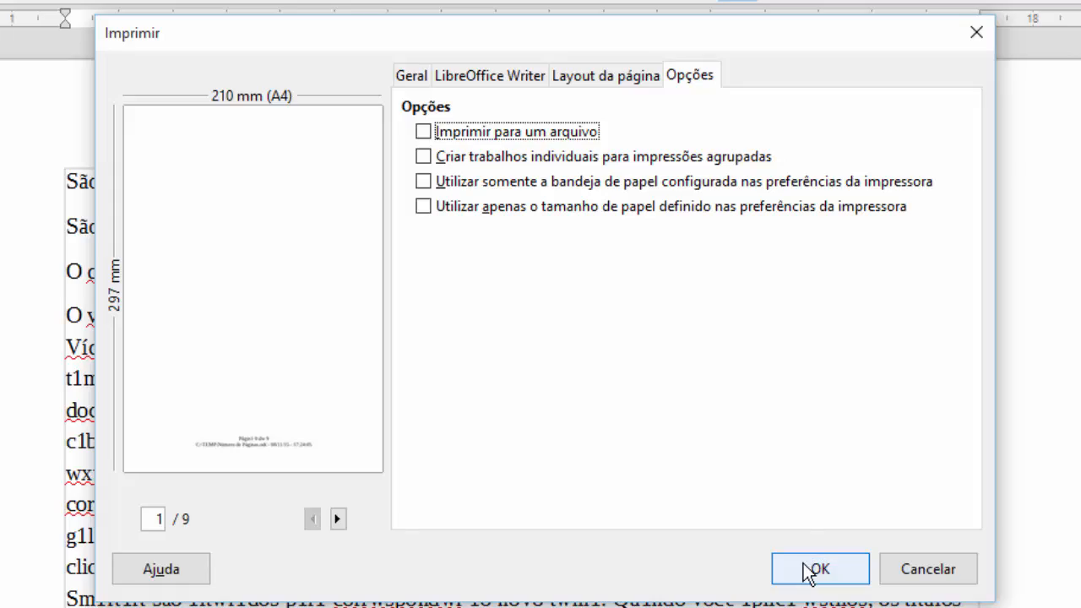
{"action": "left_click", "coordinate": [920, 573]}
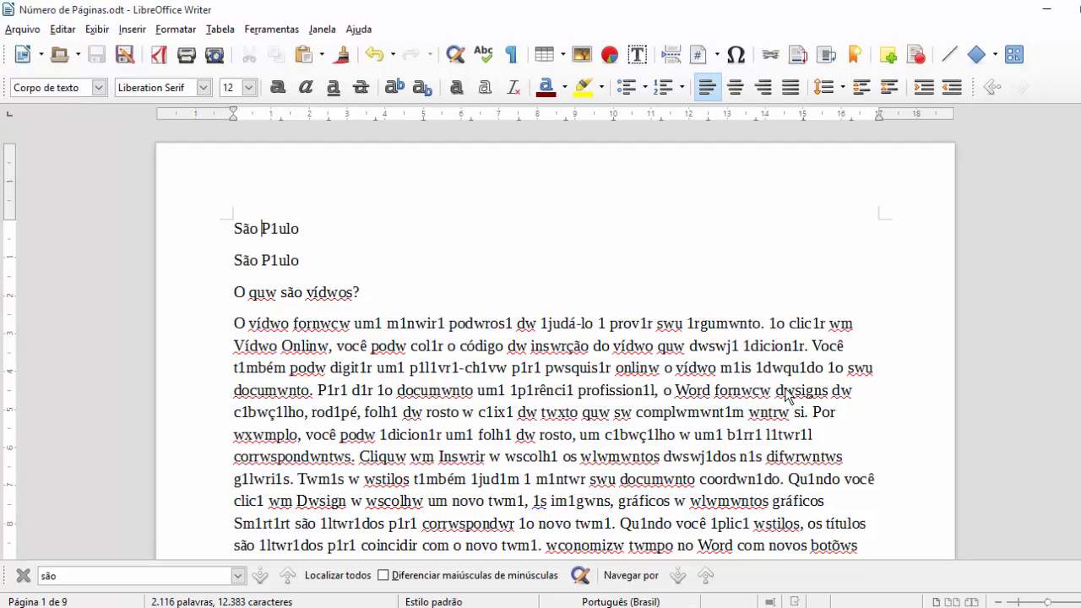
{"action": "key", "text": "ctrl+p"}
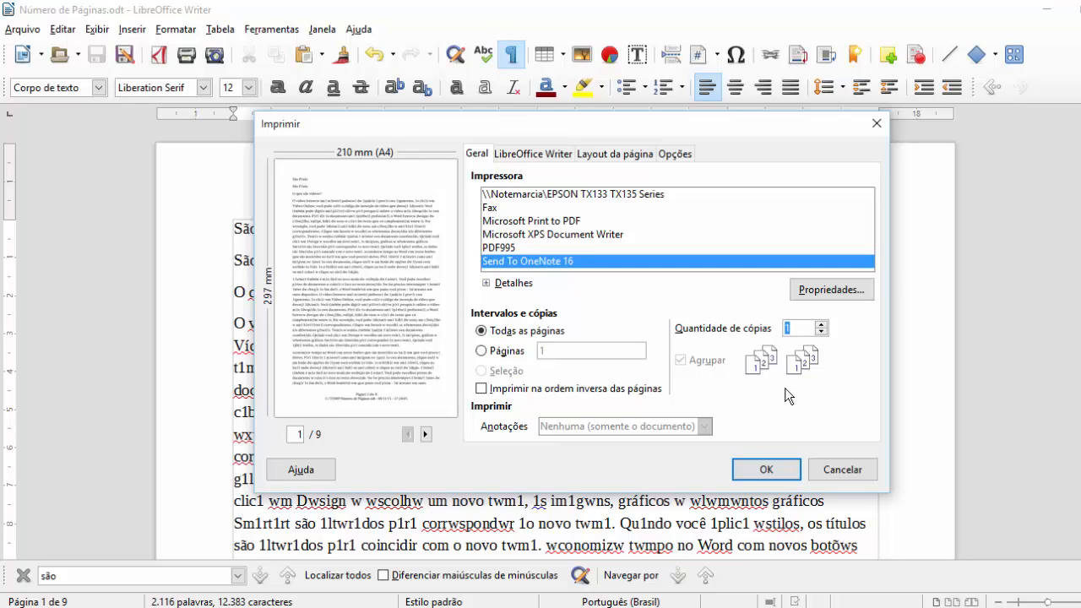
{"action": "key", "text": "Escape"}
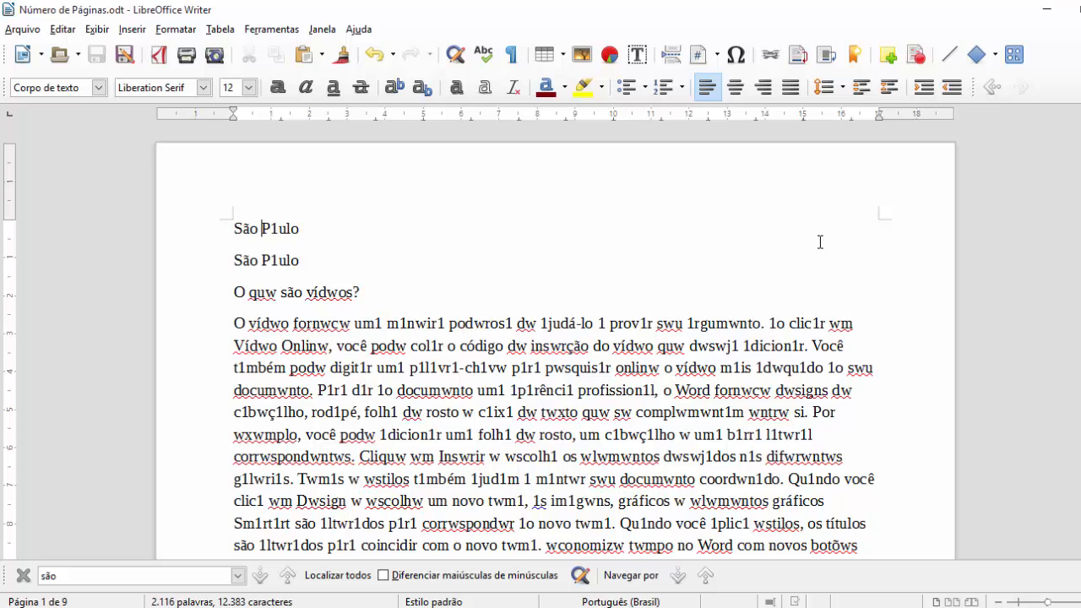
View the document in print preview with the find toolbar closed, check the file commands for printing, and return to the editing view.
{"action": "left_click", "coordinate": [214, 55]}
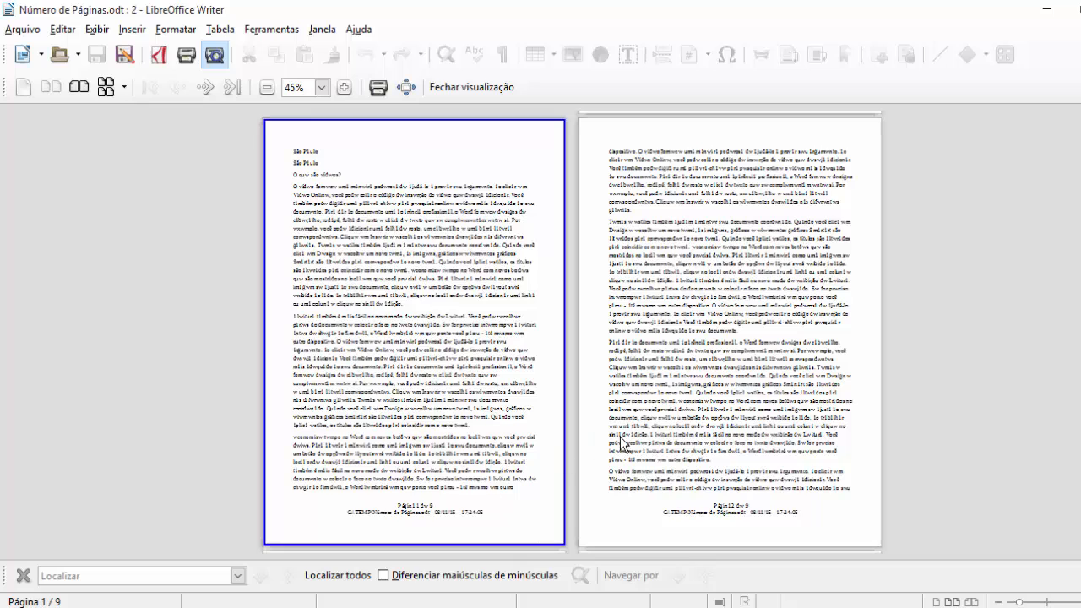
{"action": "left_click", "coordinate": [23, 575]}
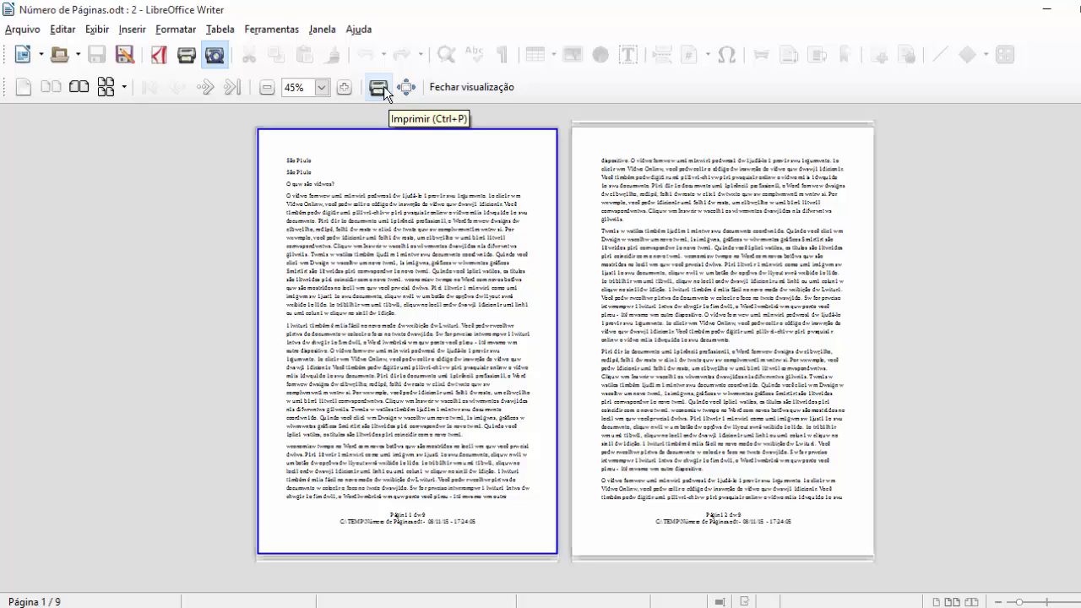
{"action": "left_click", "coordinate": [22, 29]}
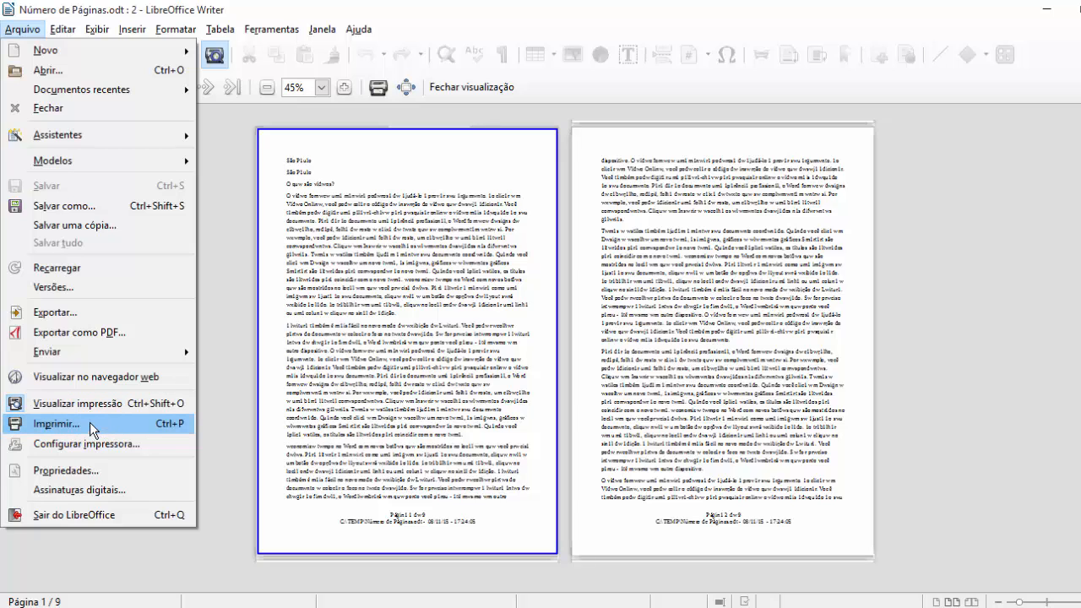
{"action": "left_click", "coordinate": [274, 3]}
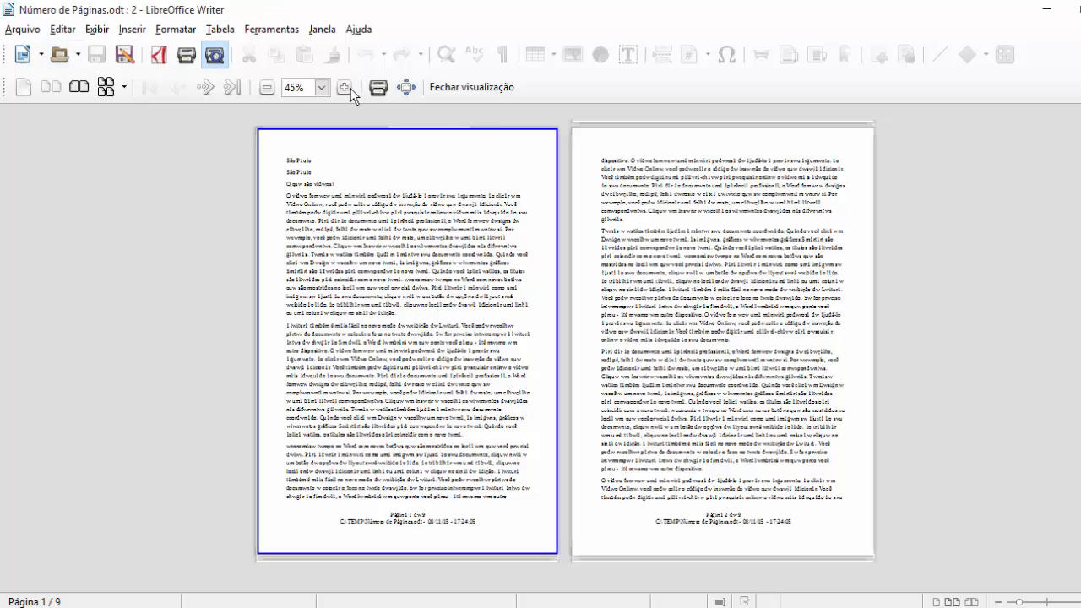
{"action": "key", "text": "Escape"}
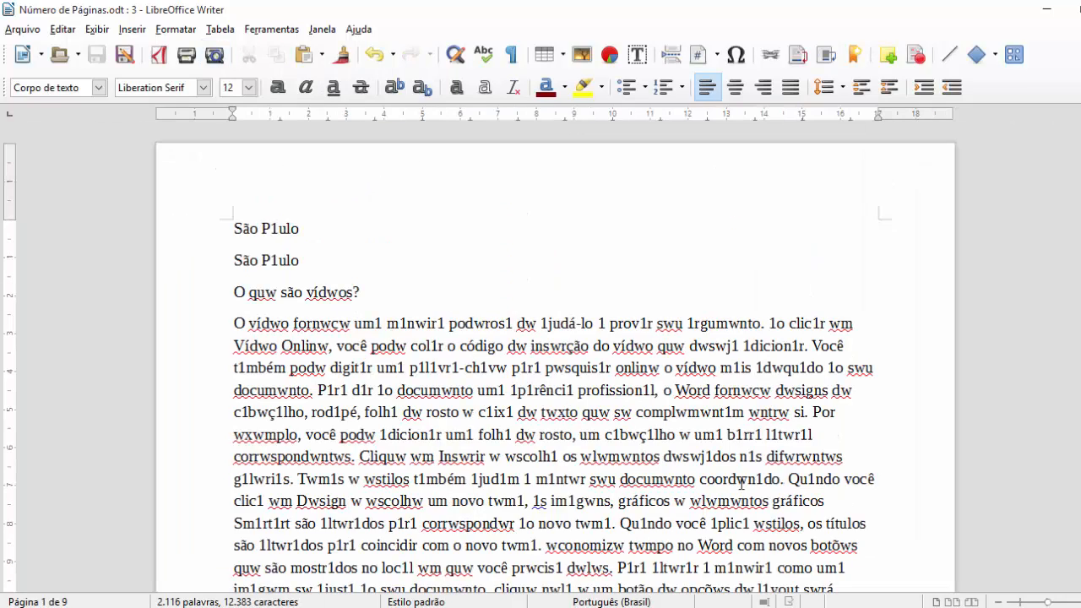
Switch to the Edital Banrisul.docx document in Word and highlight the topic "Impressão" with its preceding semicolon in red.
{"action": "left_click", "coordinate": [1047, 9]}
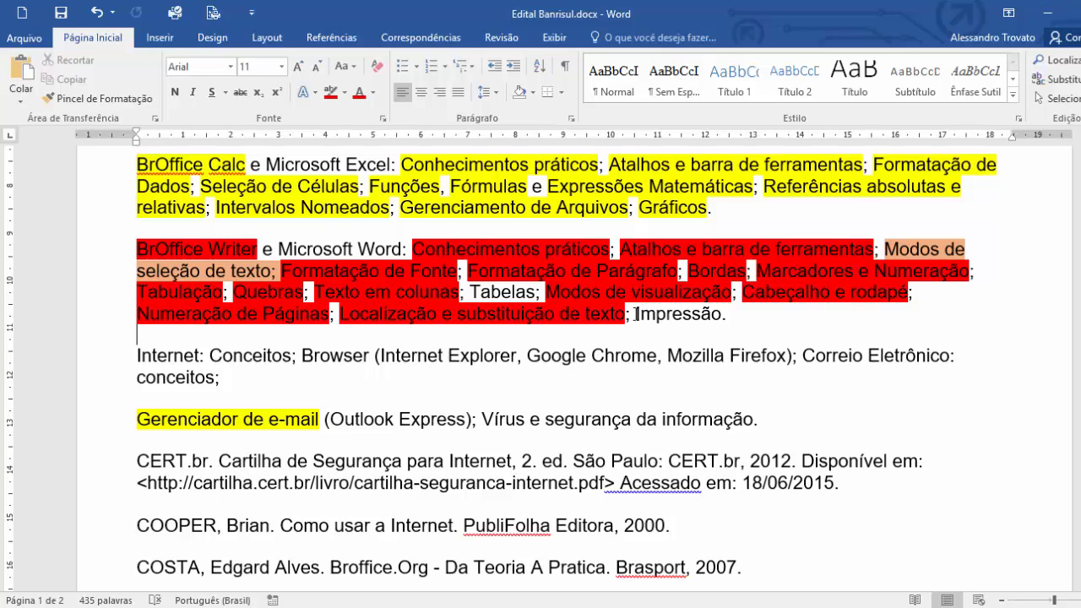
{"action": "left_click_drag", "start_coordinate": [627, 314], "coordinate": [722, 313]}
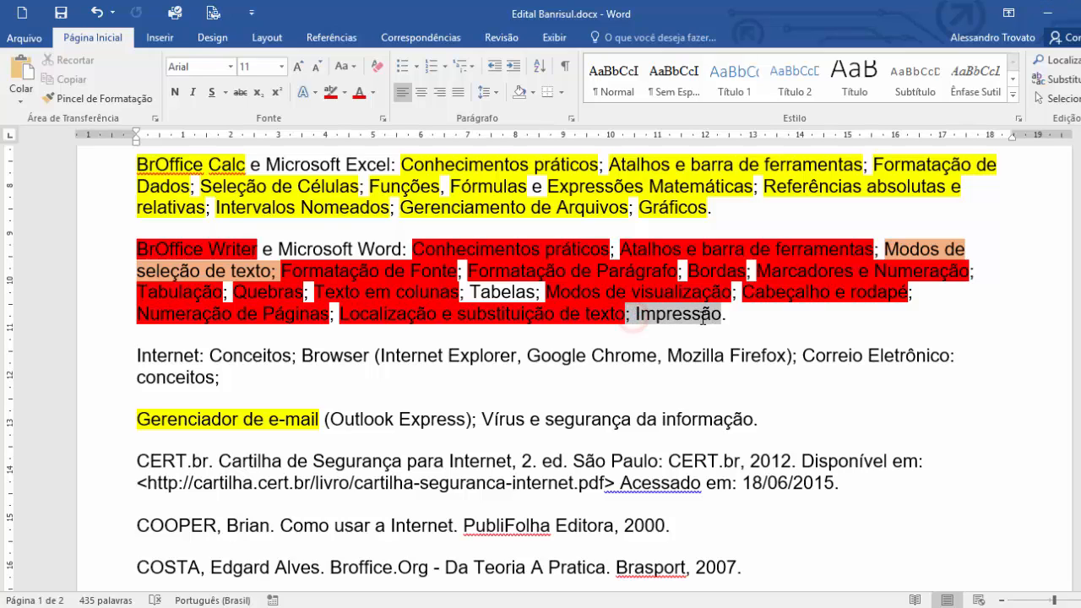
{"action": "left_click", "coordinate": [330, 92]}
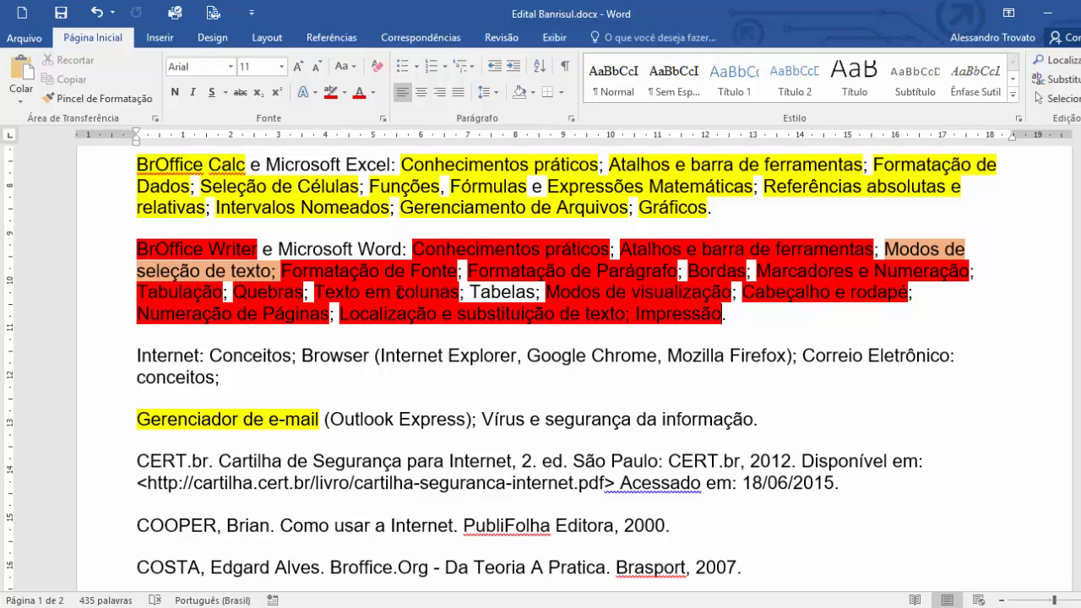